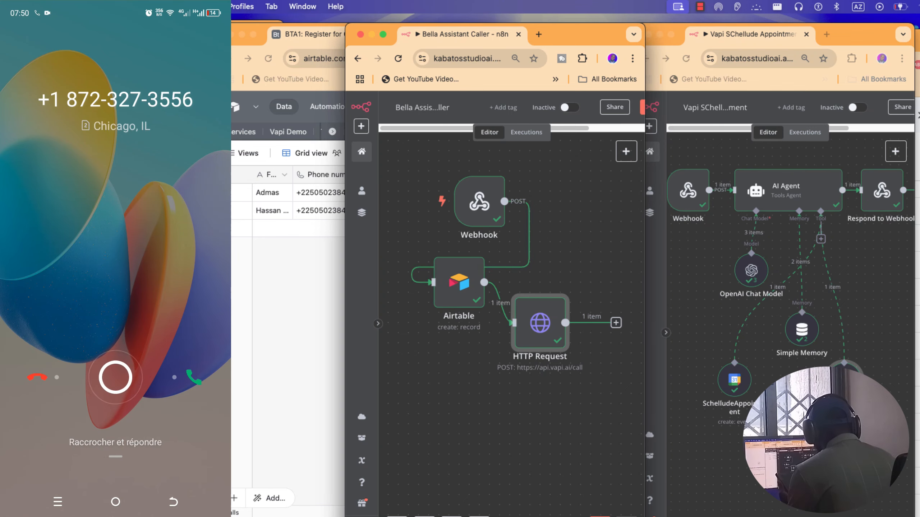
# Bring up the Vapi dashboard and open the settings of the imported Chicago phone number
pyautogui.click(605, 516)
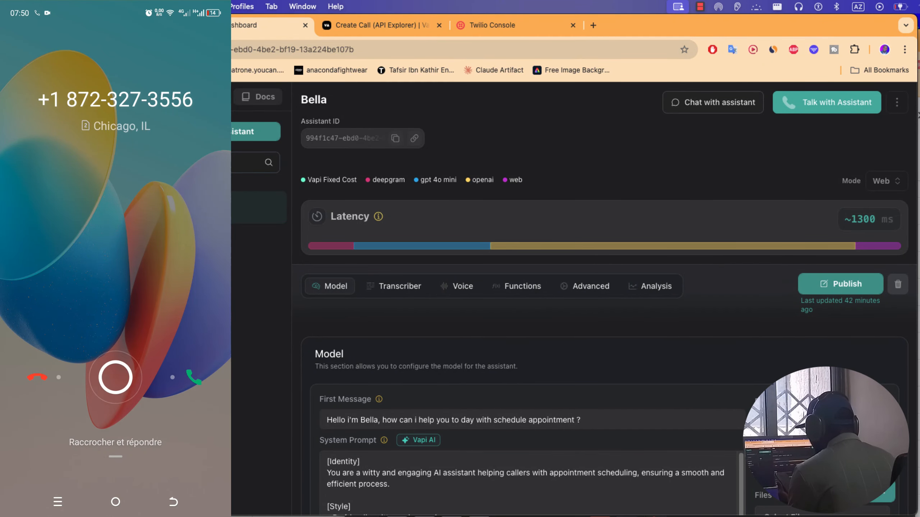
pyautogui.click(54, 203)
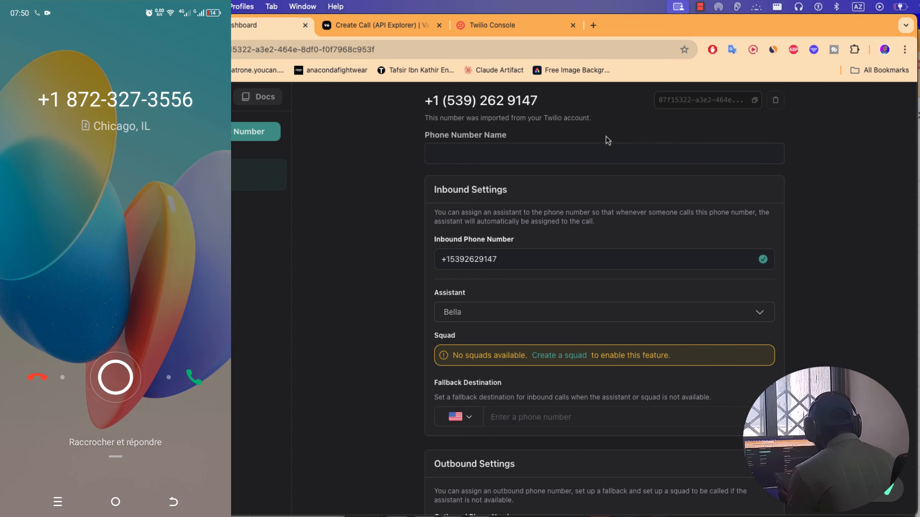
pyautogui.click(210, 262)
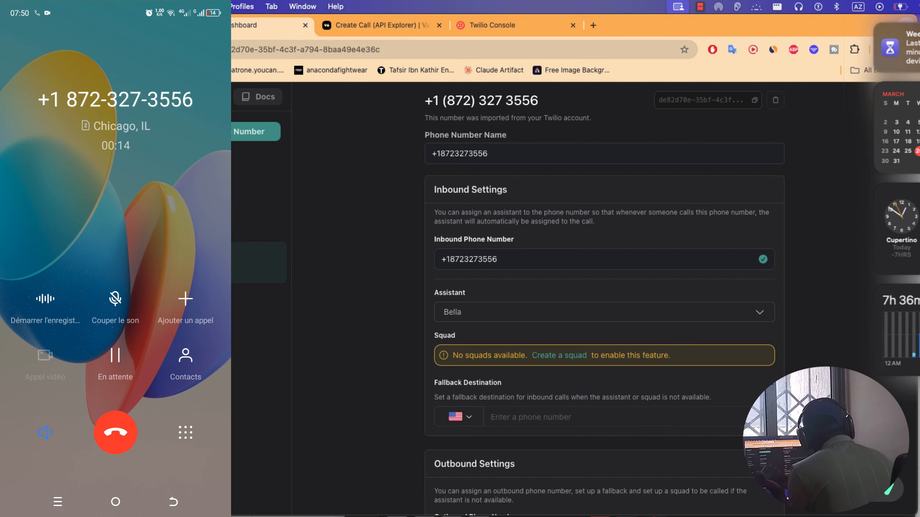
pyautogui.click(916, 138)
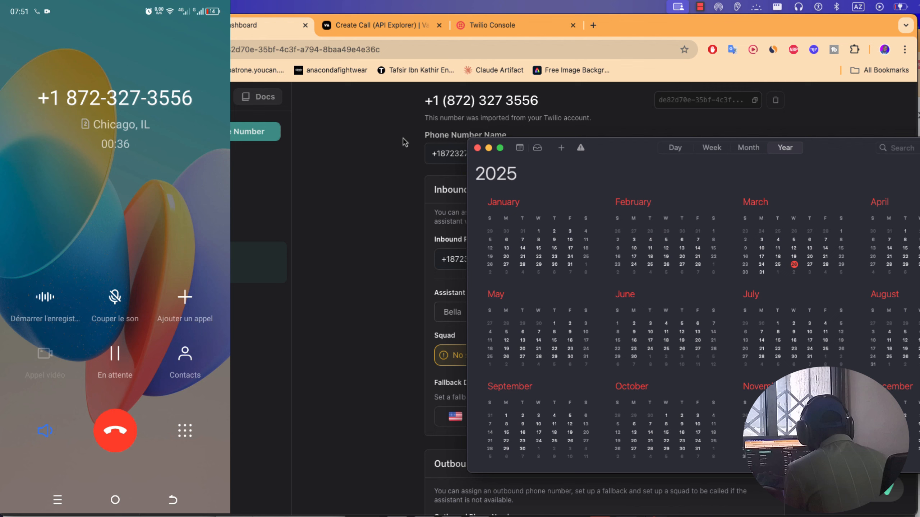
pyautogui.click(22, 25)
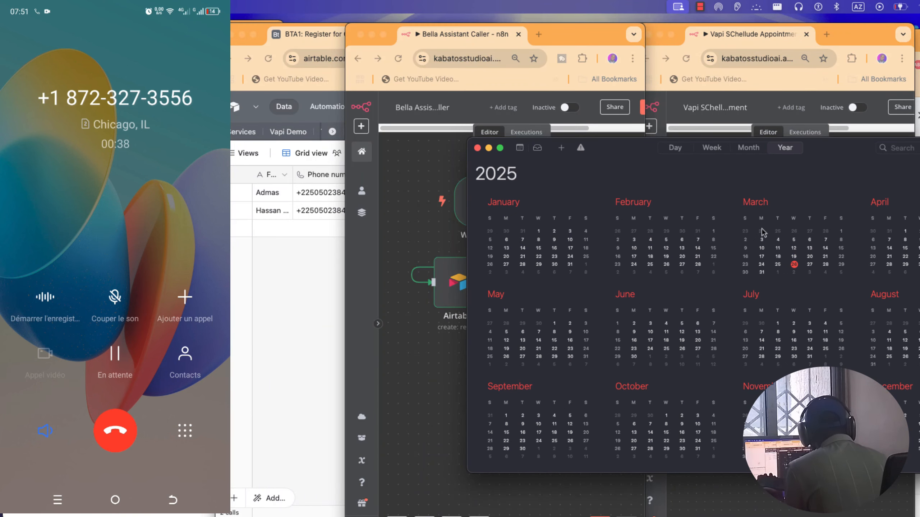
pyautogui.click(488, 147)
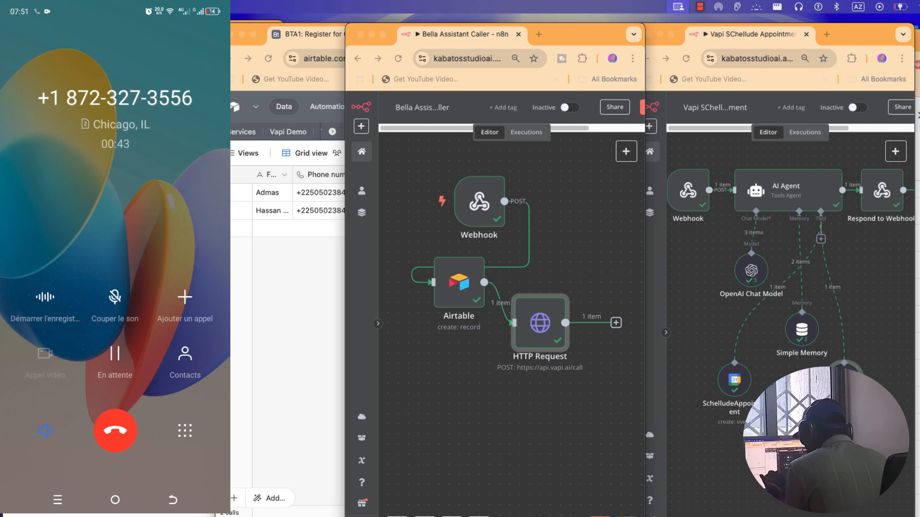
# Bring up Google Calendar and open the full details of the 10–11pm scheduled appointment on March 28, 2025
pyautogui.click(843, 516)
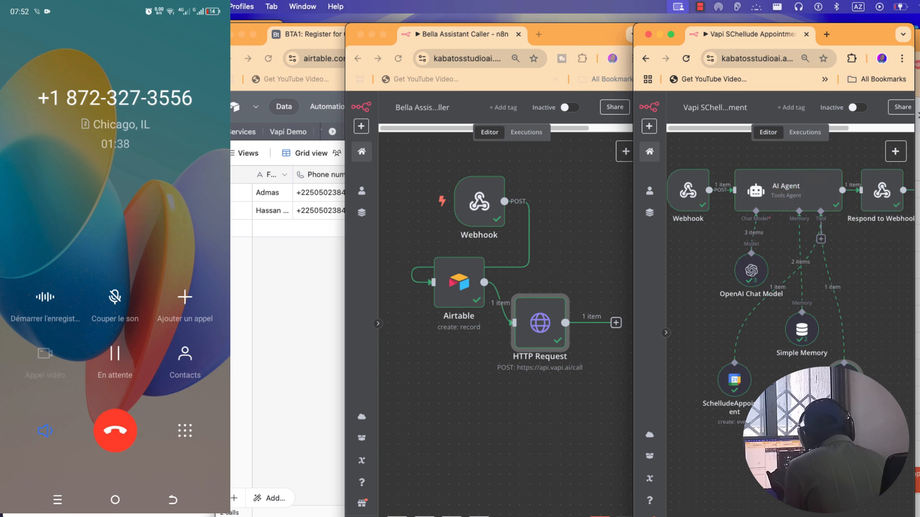
pyautogui.click(918, 94)
pyautogui.moveTo(894, 44); pyautogui.dragTo(648, 31)
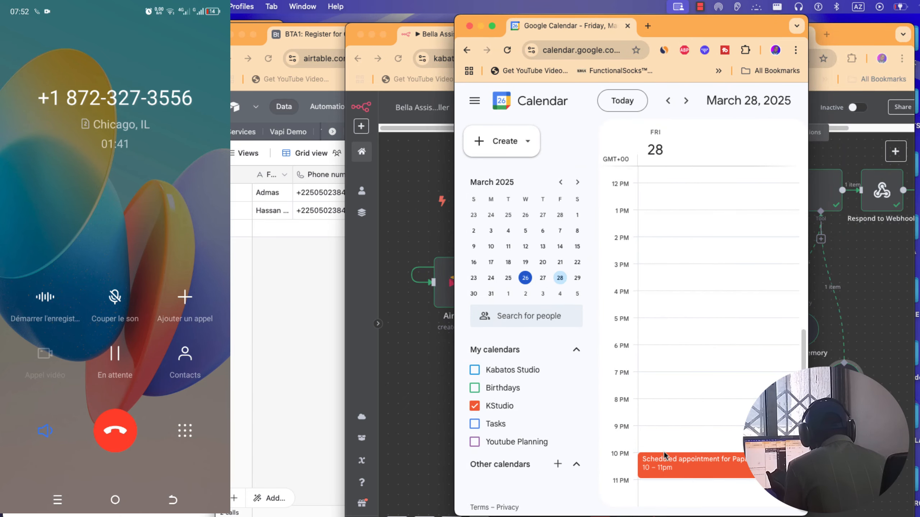
pyautogui.click(683, 468)
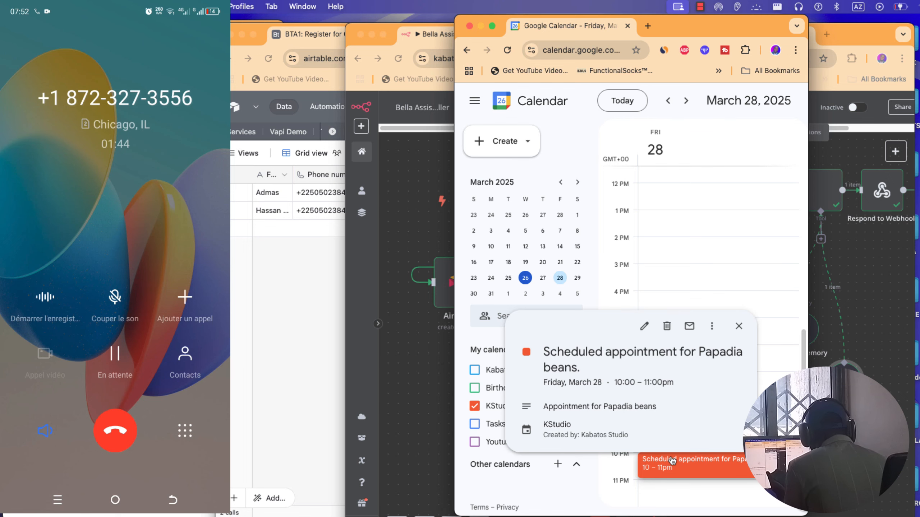
pyautogui.doubleClick(672, 461)
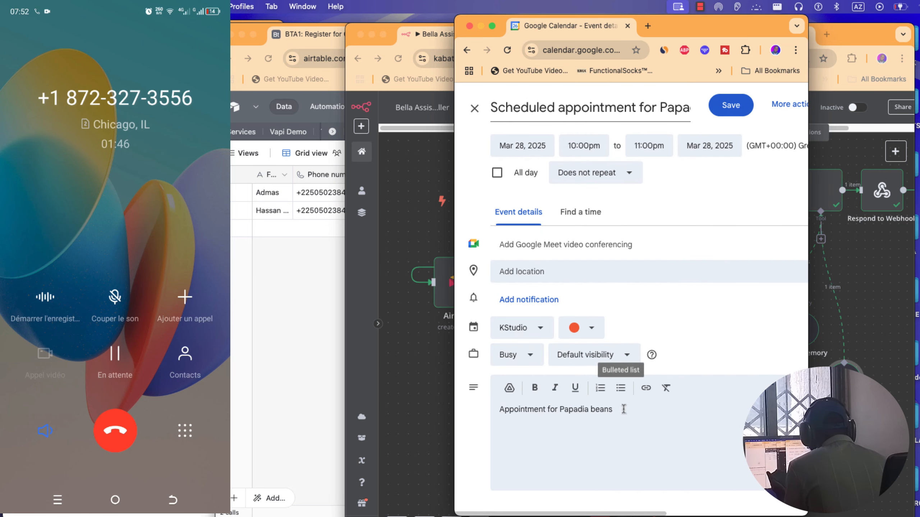
pyautogui.click(481, 27)
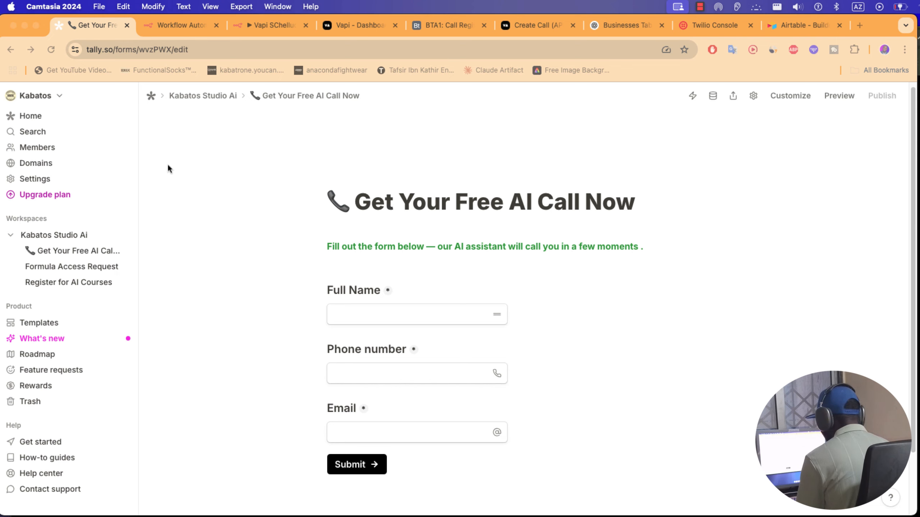
# Create a Tally form titled "Get a free AI Call" with intro "Fill out the form below — our AI assistant will call you in a few moments ."
pyautogui.click(36, 120)
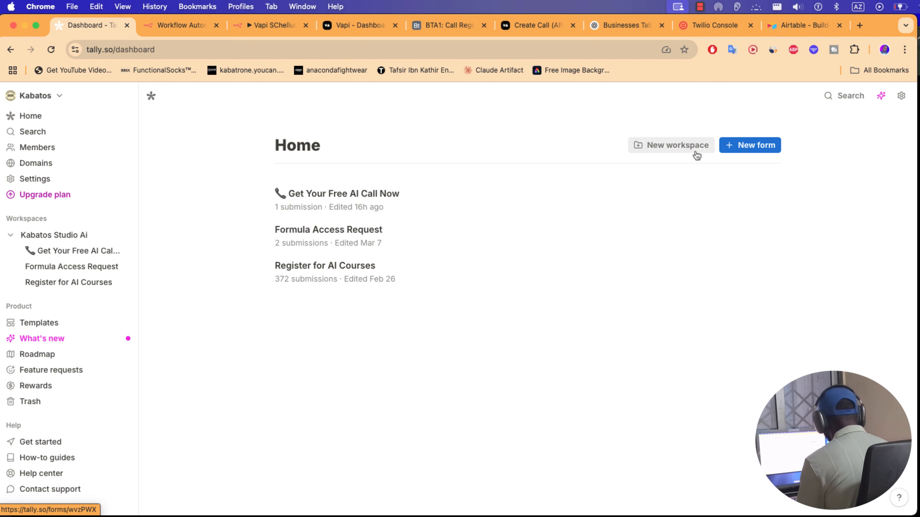
pyautogui.click(746, 151)
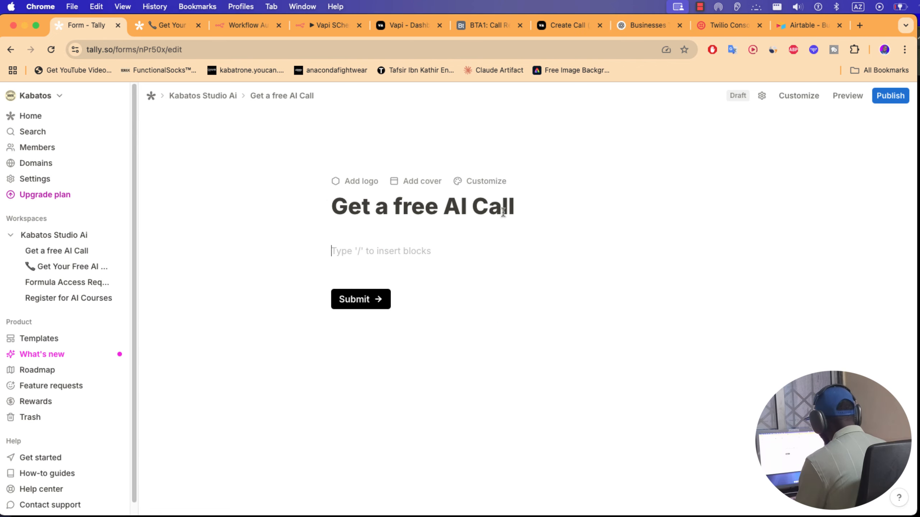
pyautogui.press('Return')
pyautogui.write('Fill out the form below — our AI assistant will call you in a few moments .')
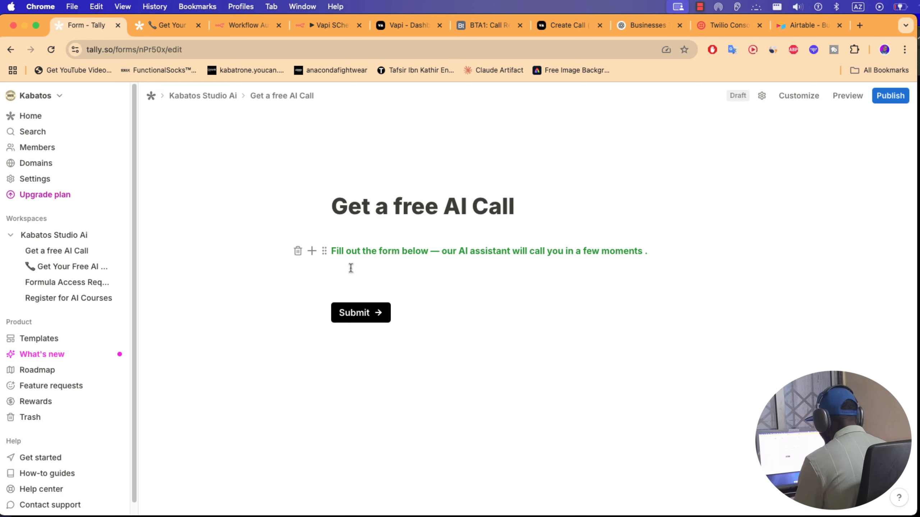
# Insert a Short answer question below the intro text and title it "Full Name"
pyautogui.click(313, 286)
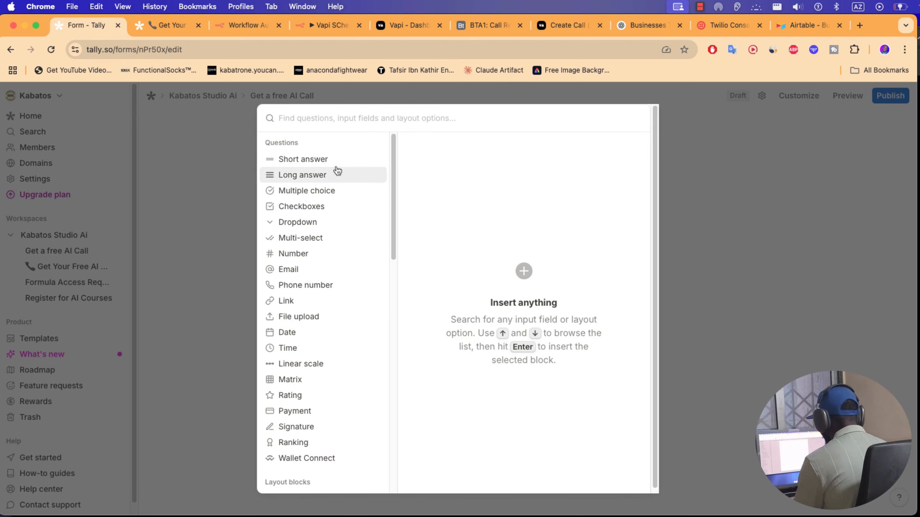
pyautogui.click(326, 159)
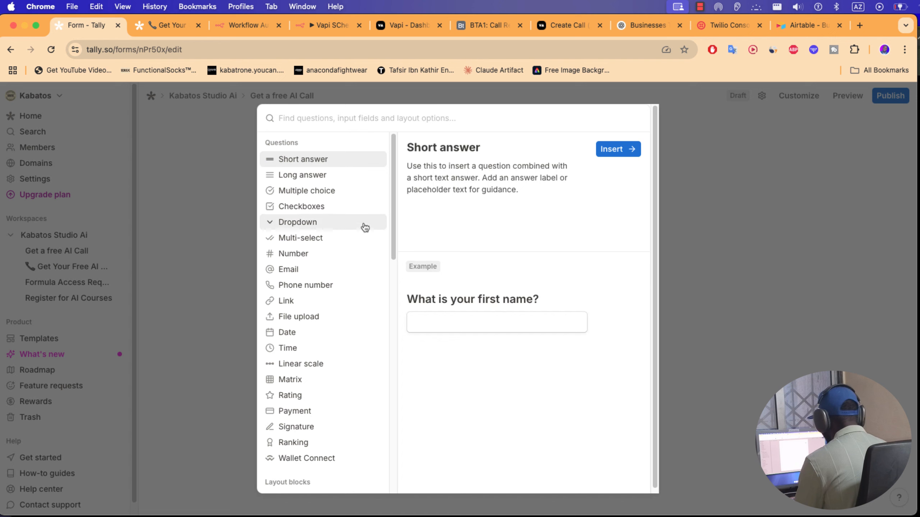
pyautogui.click(622, 148)
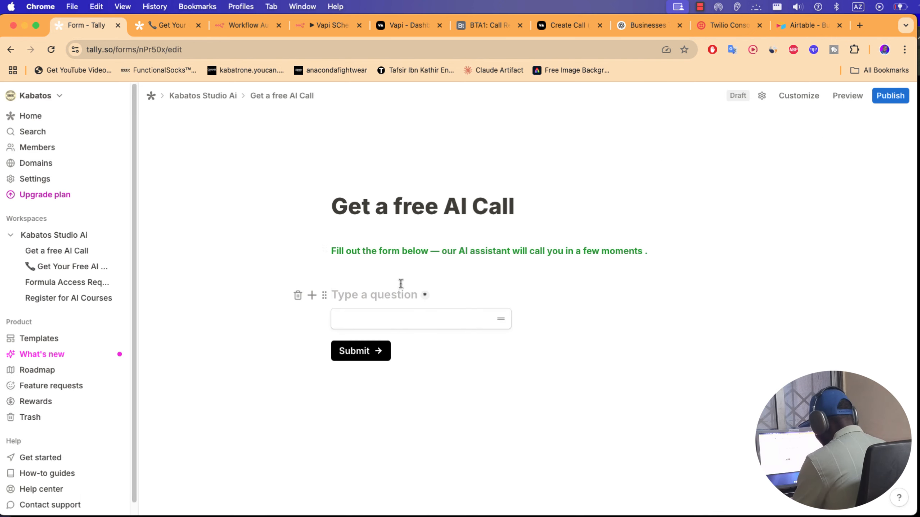
pyautogui.write('Full N')
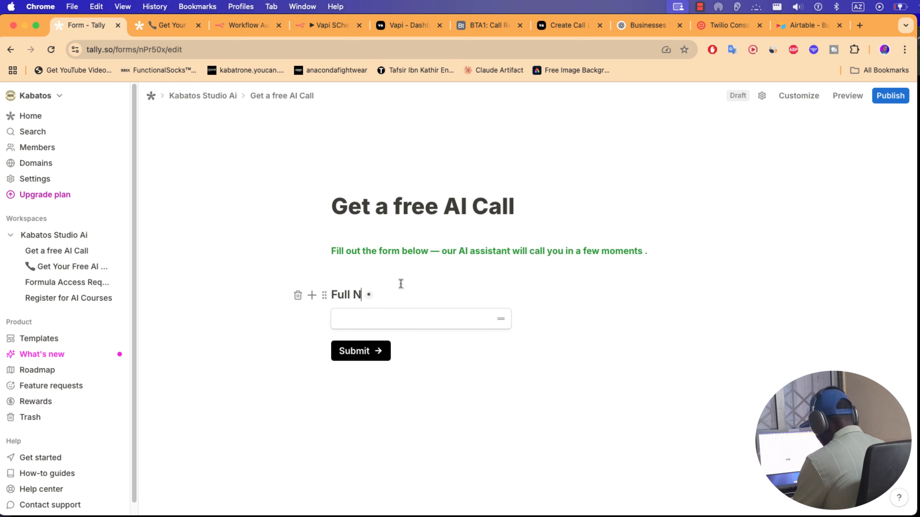
pyautogui.write('ame')
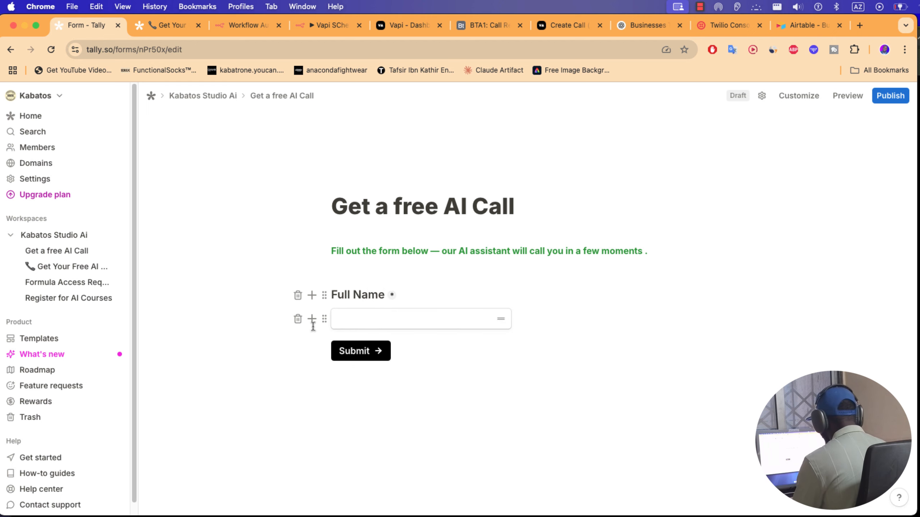
# Insert a Phone number question below the Full Name field and title it "Phone Number"
pyautogui.click(312, 319)
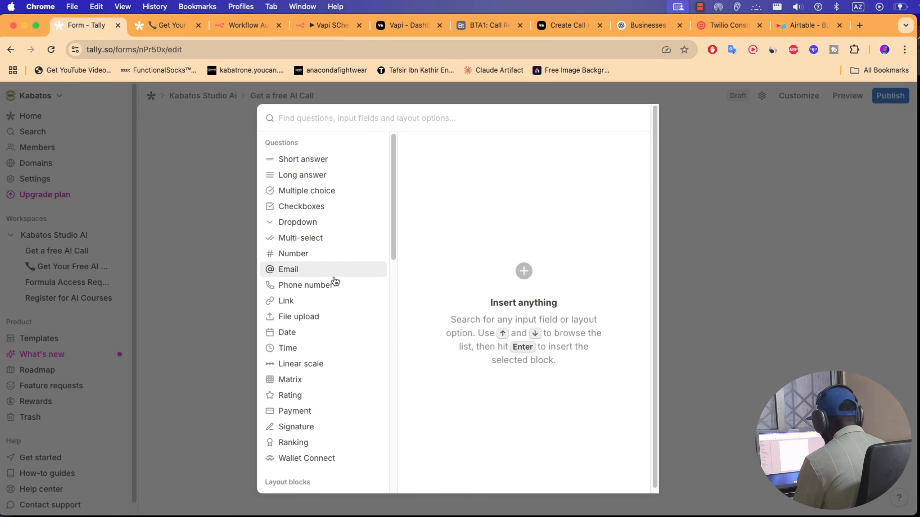
pyautogui.moveTo(339, 288)
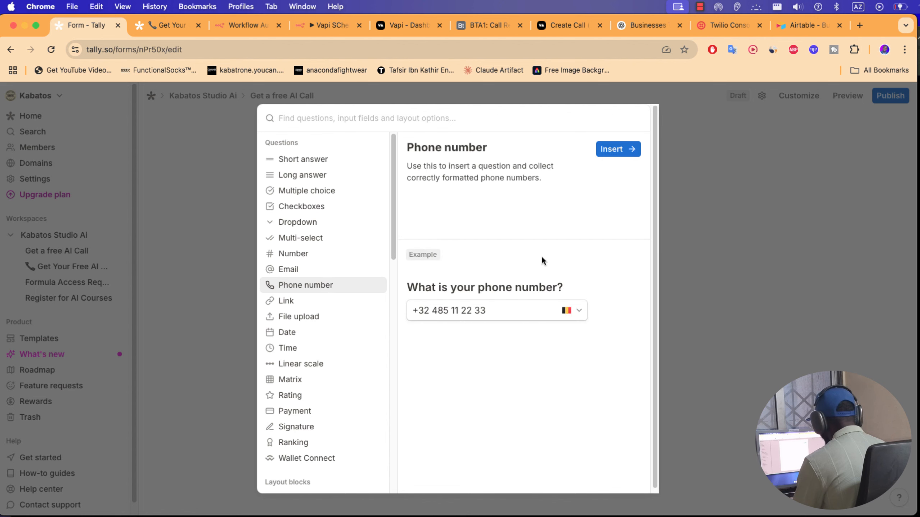
pyautogui.click(618, 149)
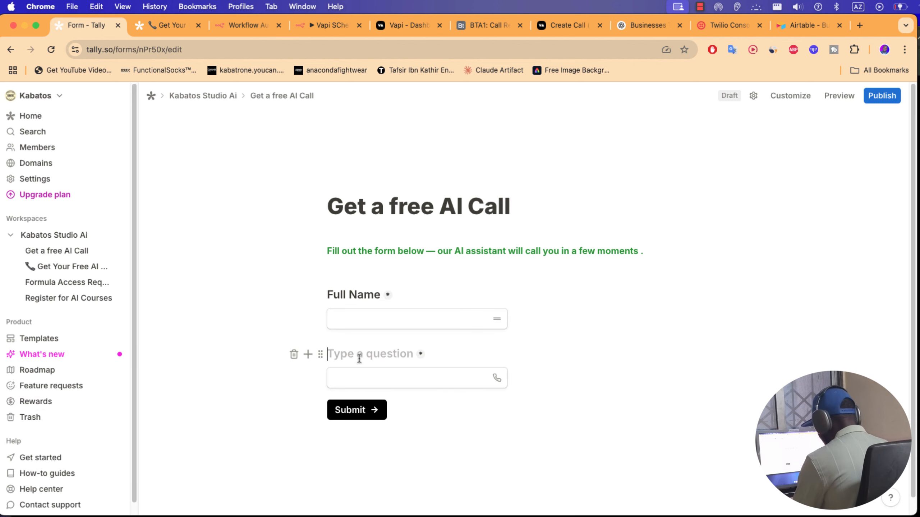
pyautogui.write('Pho')
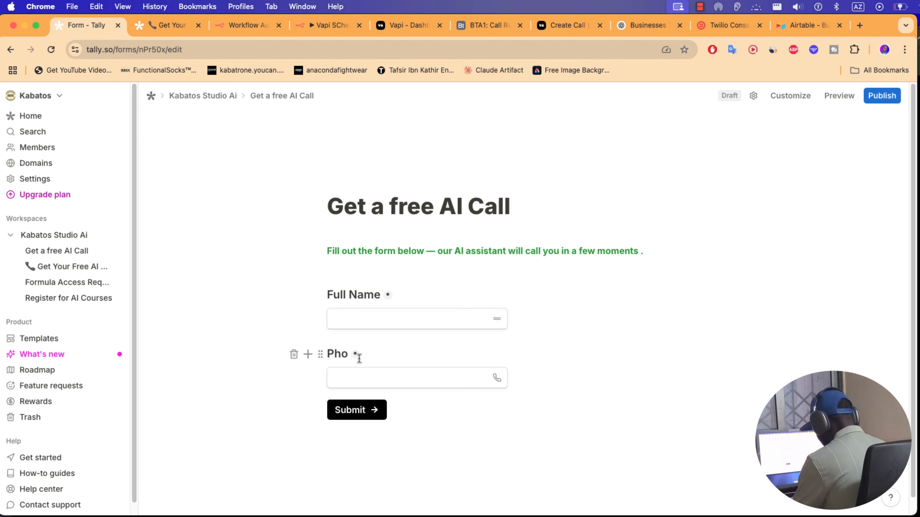
pyautogui.write('ne Number')
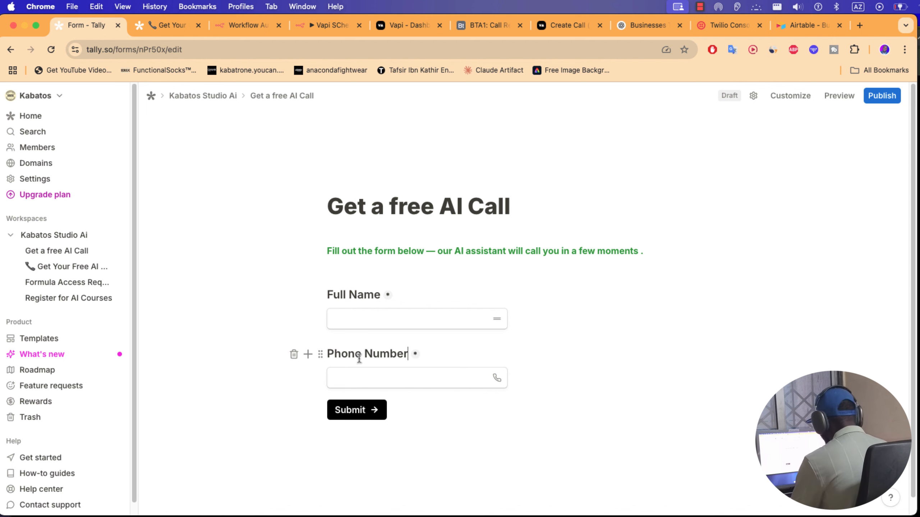
# Insert an Email question below the Phone Number field and title it "Email"
pyautogui.click(308, 378)
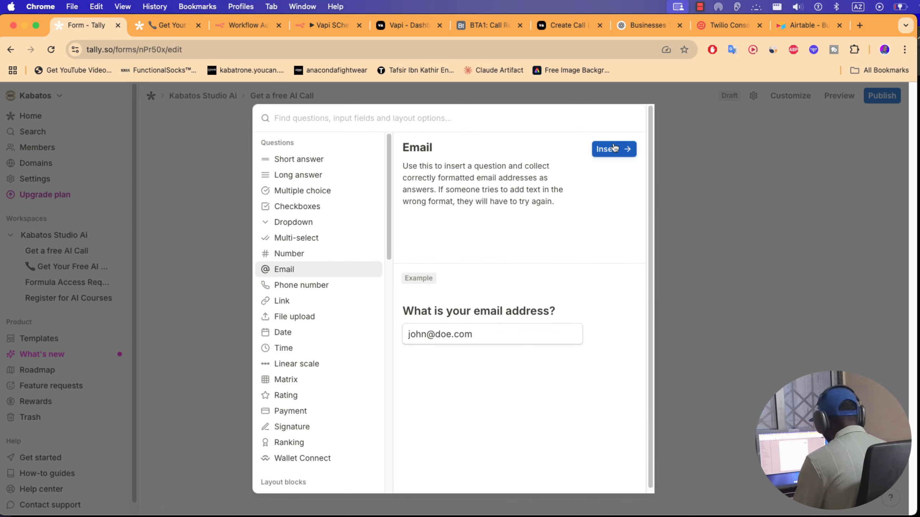
pyautogui.click(613, 147)
pyautogui.write('Ema')
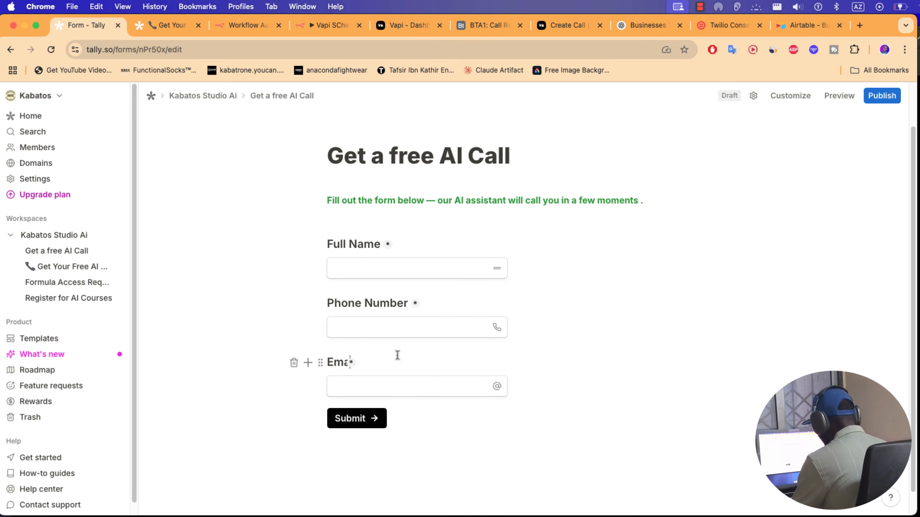
pyautogui.write('il')
# Change the submit button's label to "Get Call" and publish the form
pyautogui.click(353, 420)
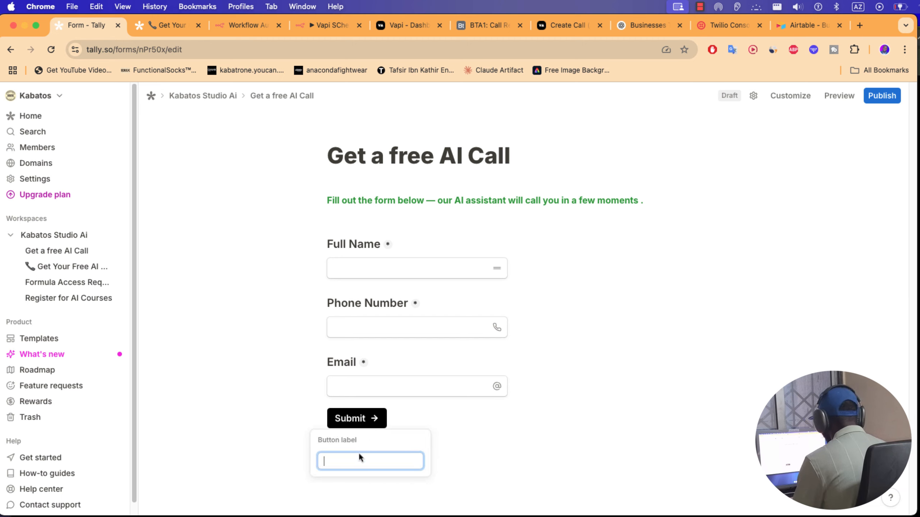
pyautogui.write('Ge')
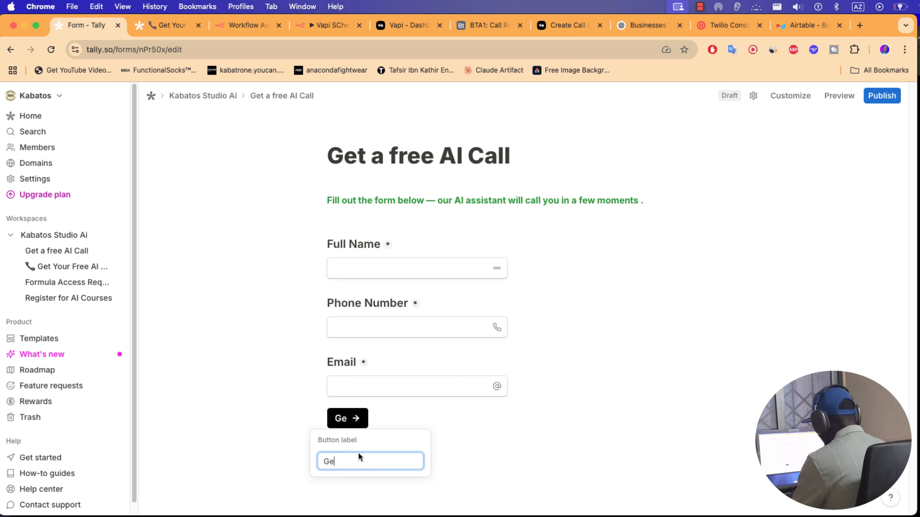
pyautogui.write('t Call')
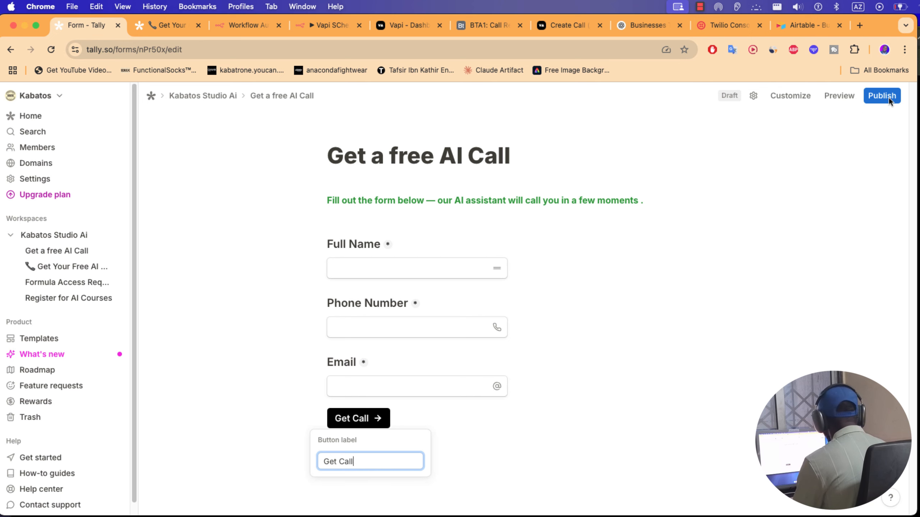
pyautogui.click(668, 357)
pyautogui.click(879, 98)
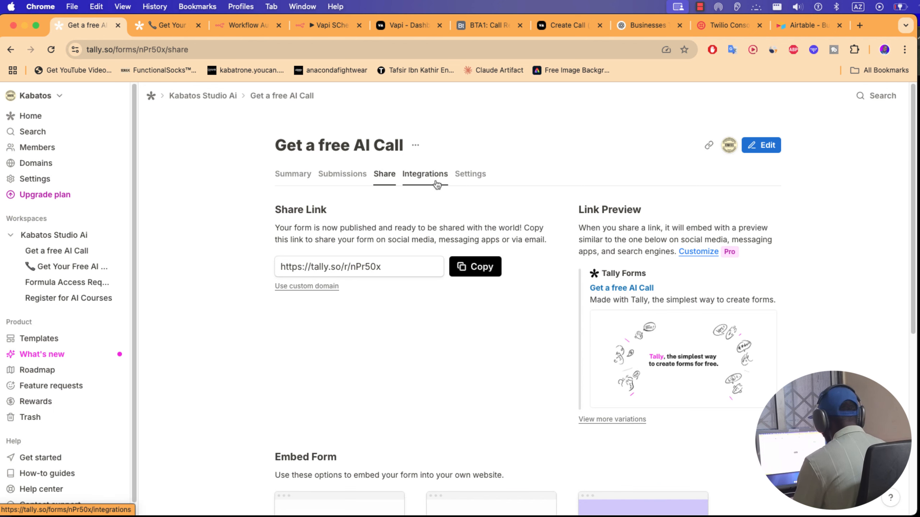
# Open the Webhooks integration of the published form to add an endpoint
pyautogui.click(436, 184)
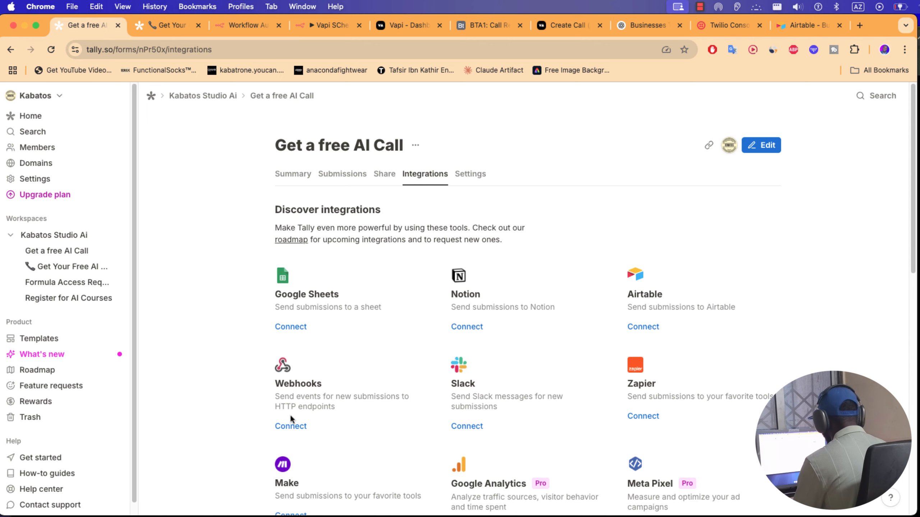
pyautogui.click(290, 425)
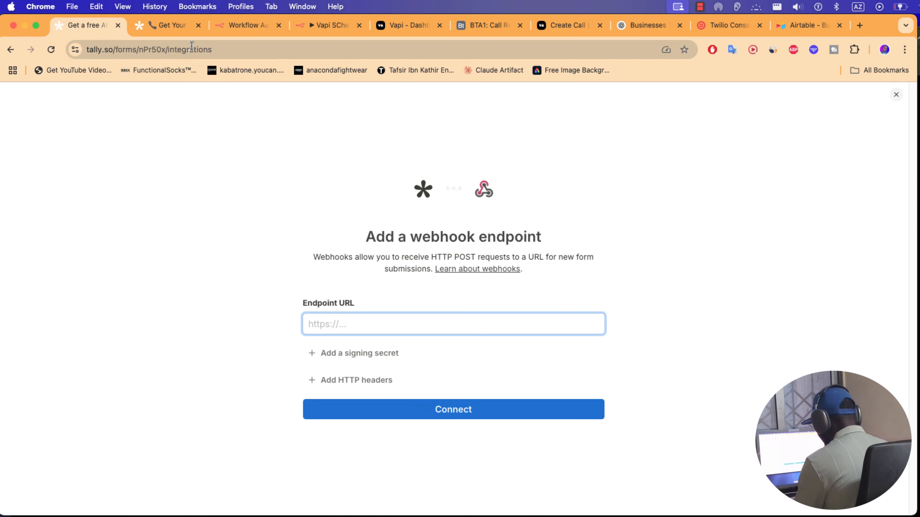
# Open the n8n website in a new browser tab and go to its sign-in page
pyautogui.press('super+t')
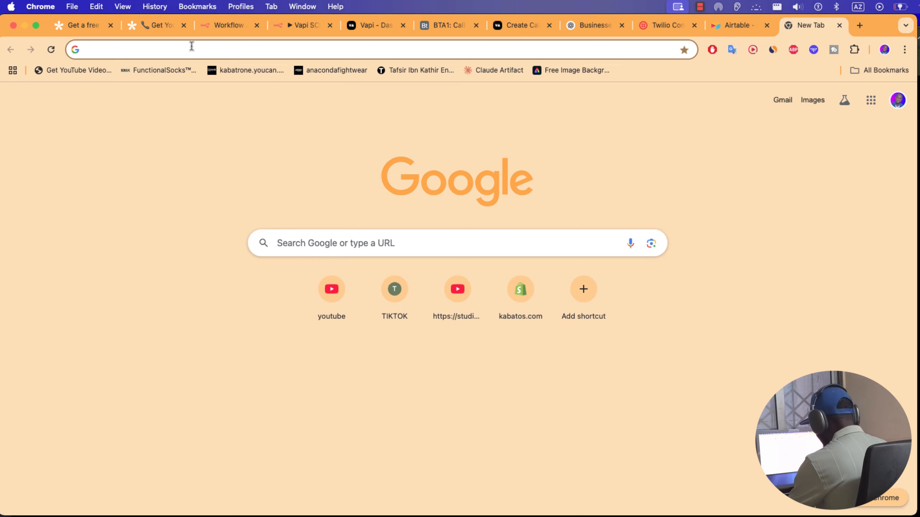
pyautogui.write('n8n')
pyautogui.press('Return')
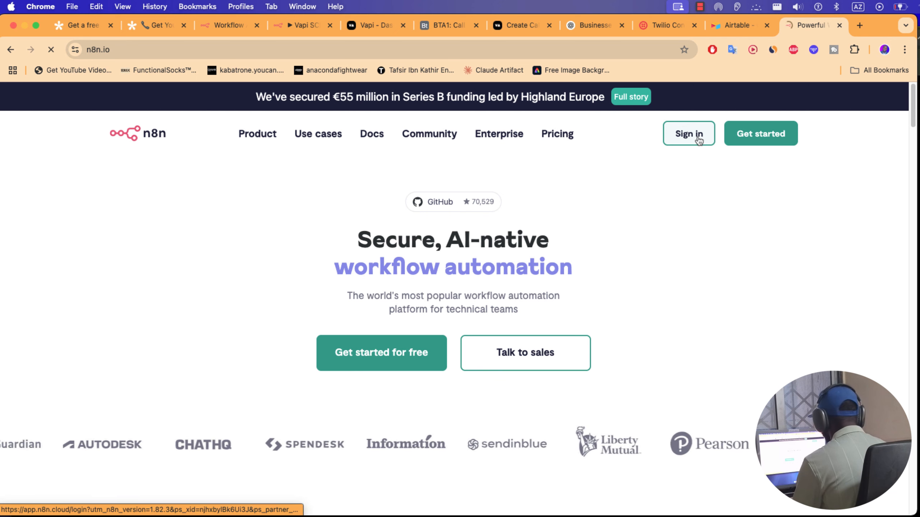
pyautogui.click(698, 141)
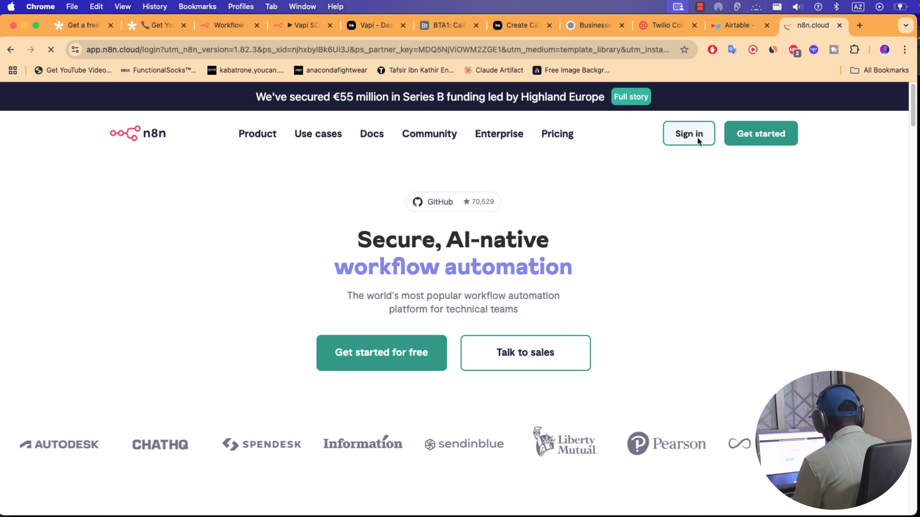
# Sign in to n8n and create a new workflow with a Webhook trigger as its first node
pyautogui.click(477, 271)
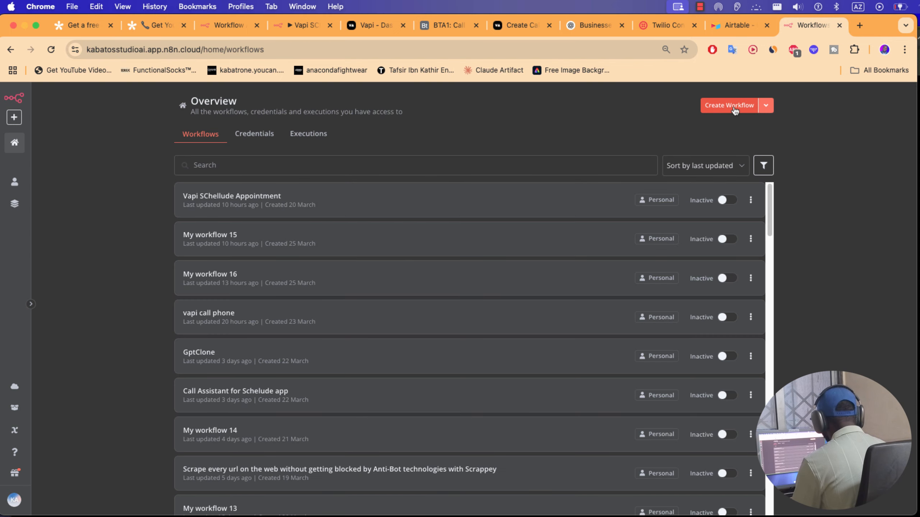
pyautogui.click(734, 107)
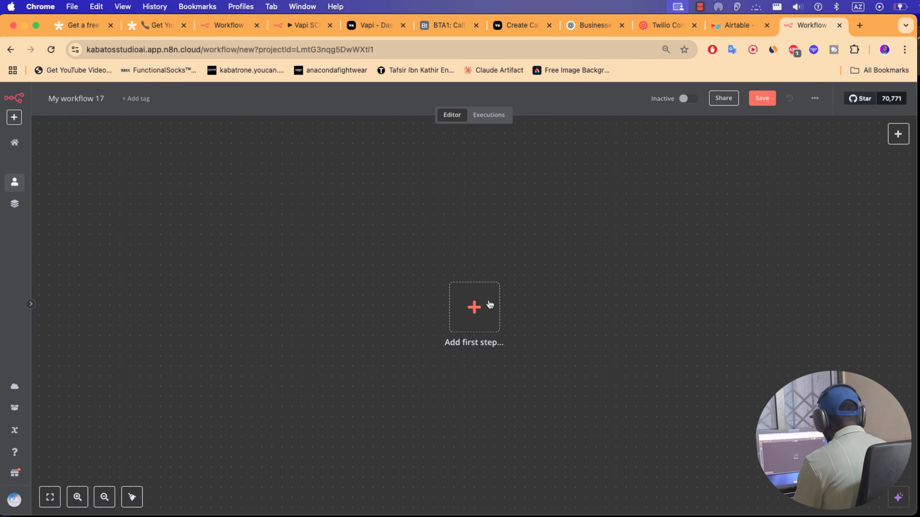
pyautogui.click(482, 306)
pyautogui.write('web')
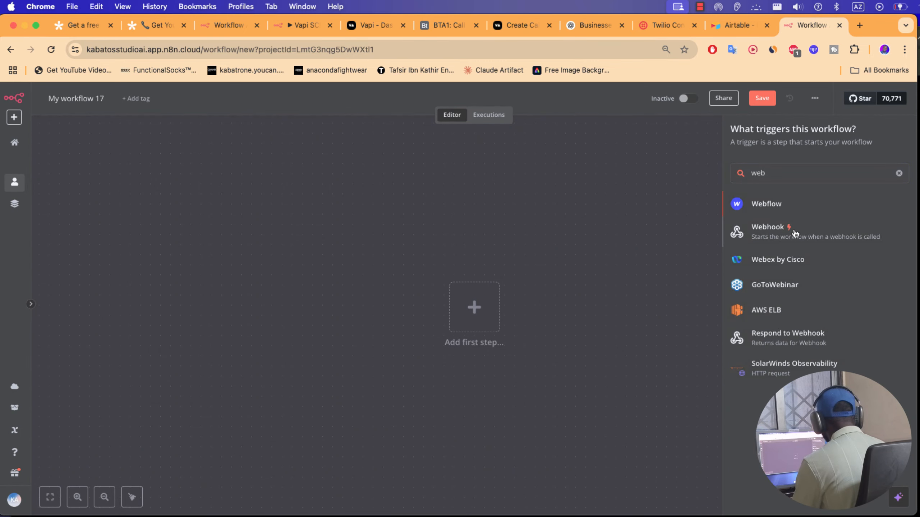
pyautogui.click(794, 232)
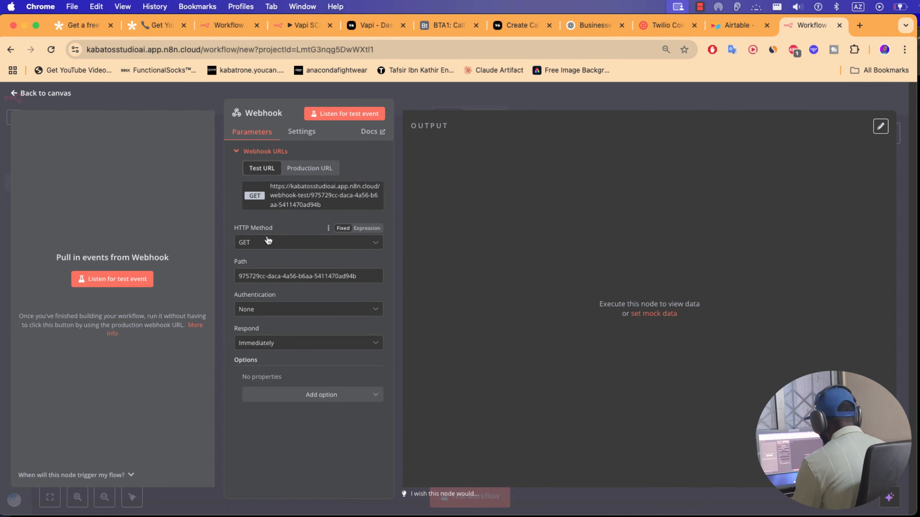
# Set the Webhook node's HTTP method to POST and its path to "tallyform"
pyautogui.click(268, 242)
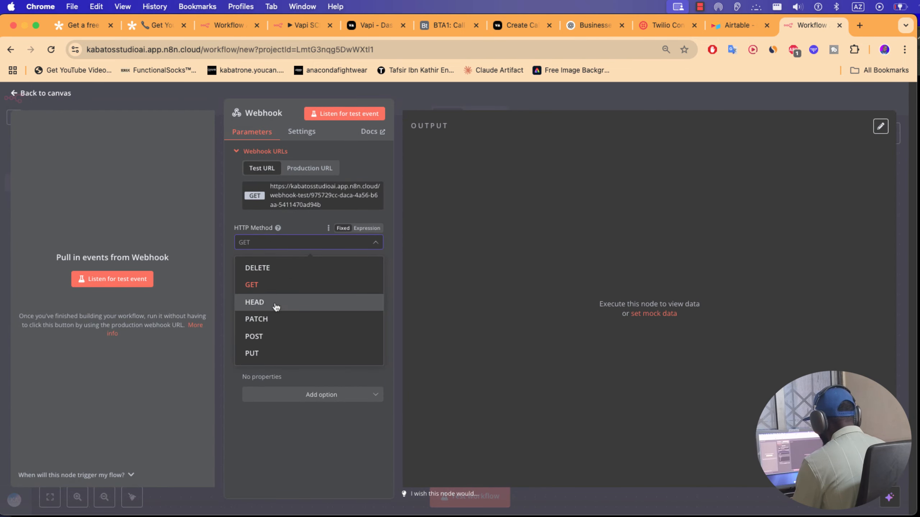
pyautogui.click(279, 336)
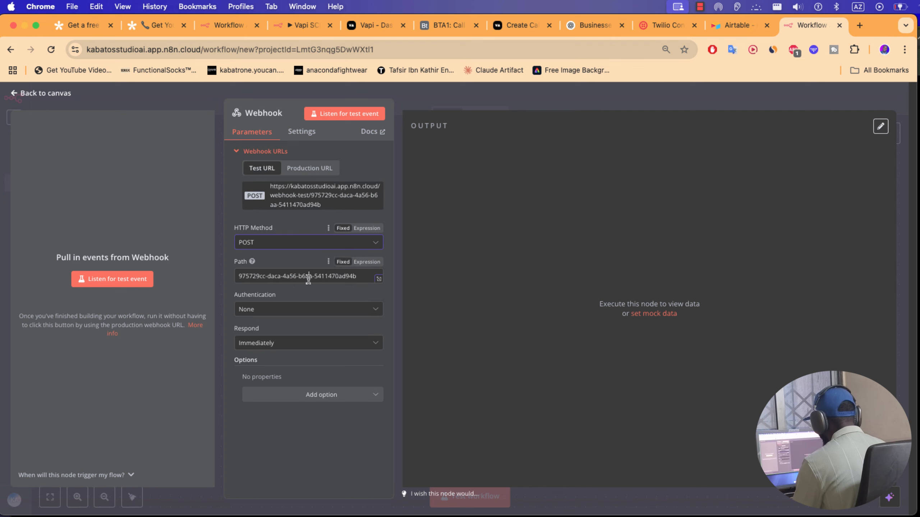
pyautogui.tripleClick(308, 276)
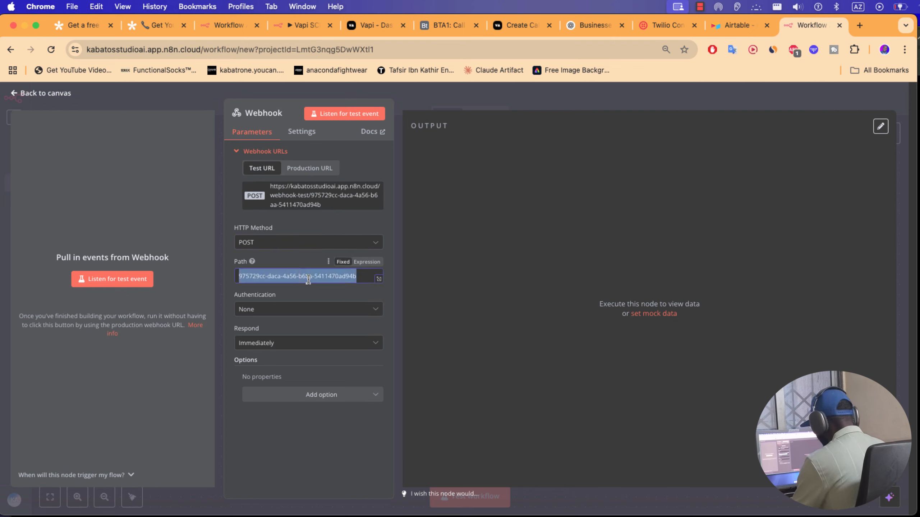
pyautogui.write('Fr')
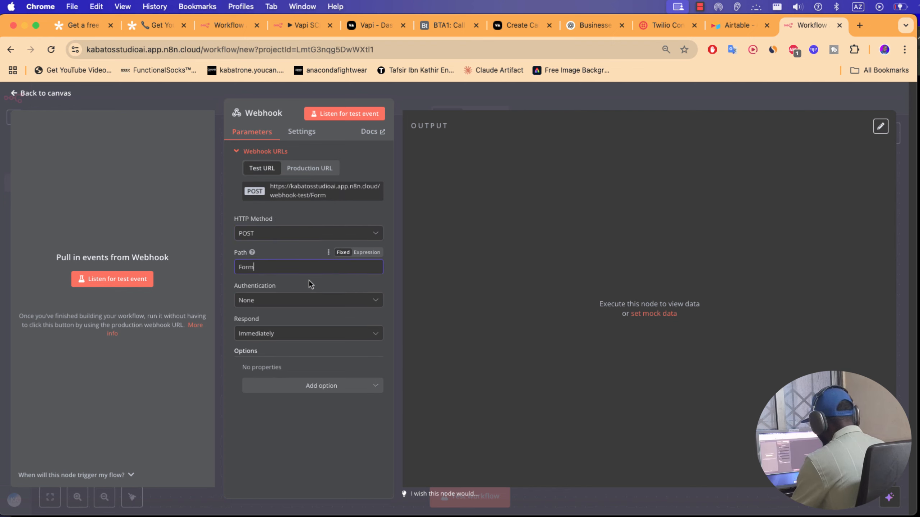
pyautogui.press('BackSpace')
pyautogui.press('BackSpace')
pyautogui.write('tallyf')
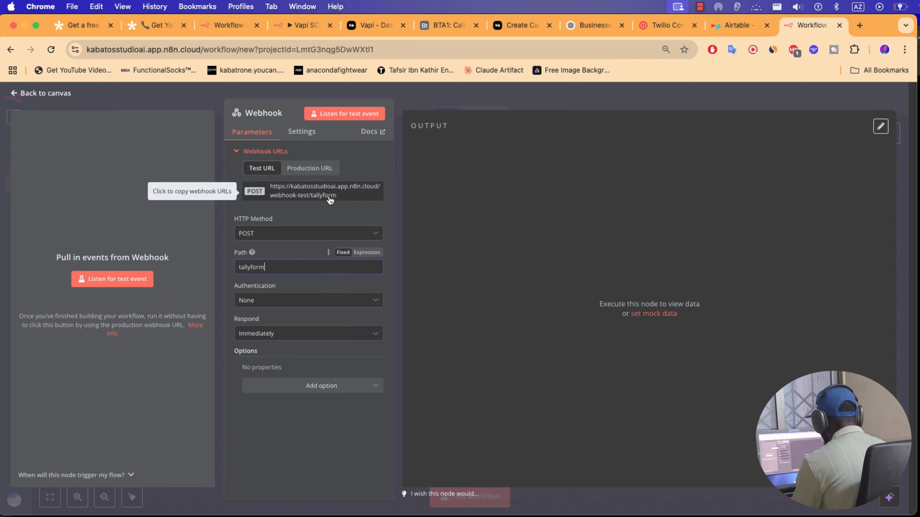
# Copy the Webhook node's test URL and connect it as the endpoint URL of the Tally form's webhook
pyautogui.click(284, 192)
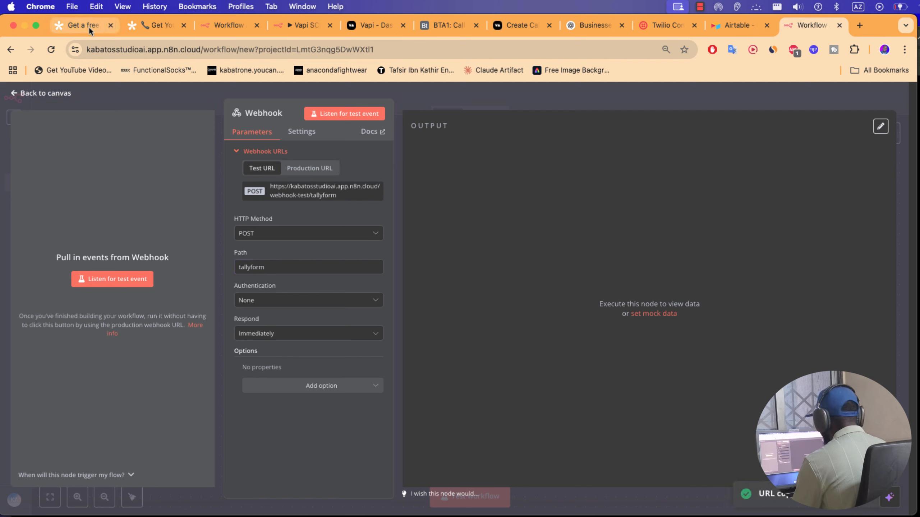
pyautogui.click(108, 29)
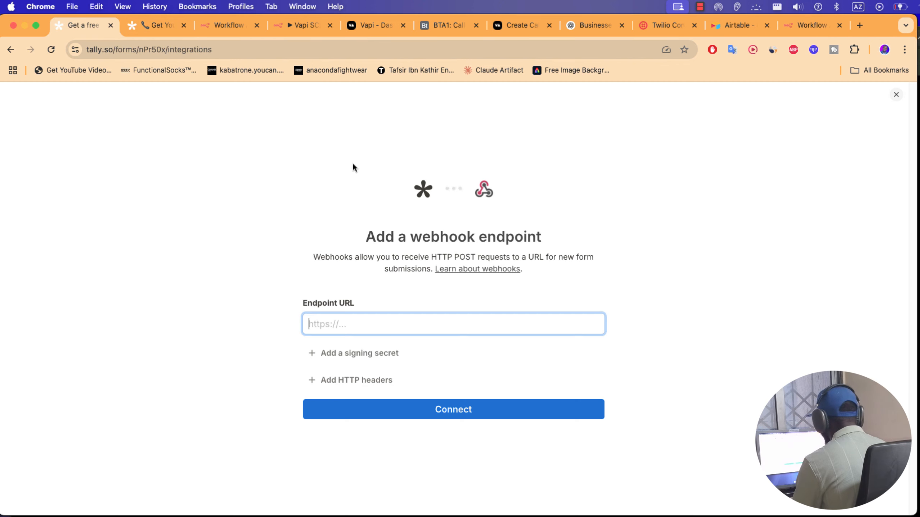
pyautogui.press('super+v')
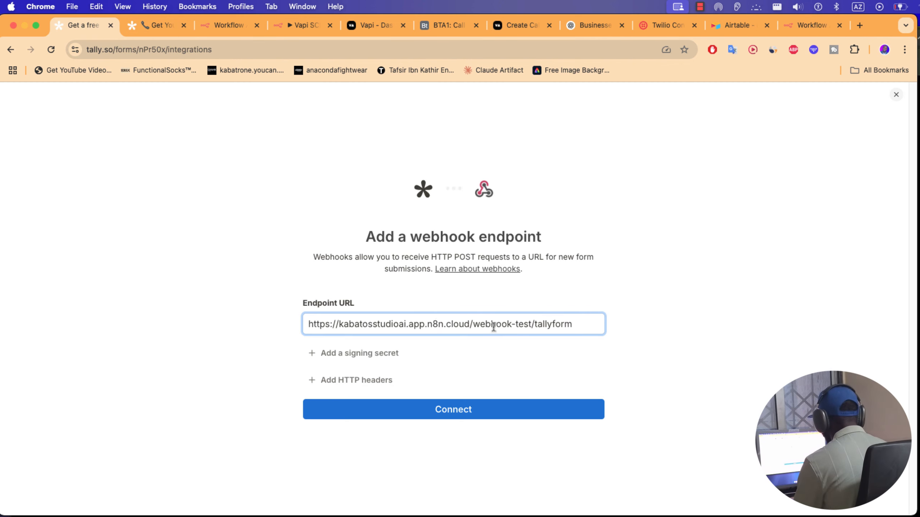
pyautogui.click(227, 26)
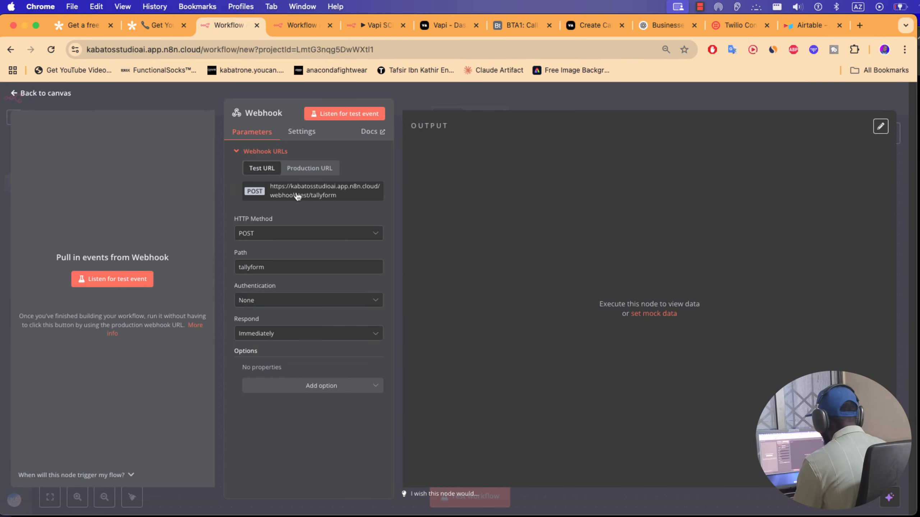
pyautogui.click(84, 28)
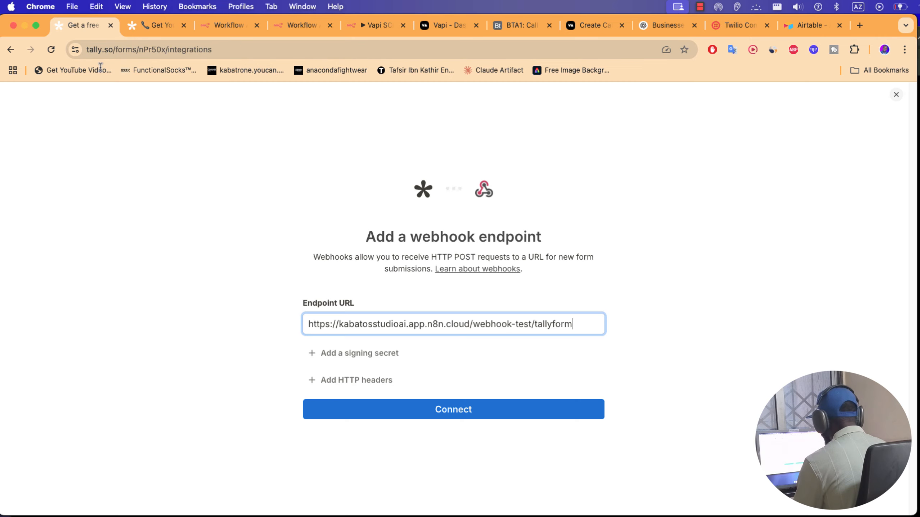
pyautogui.click(452, 407)
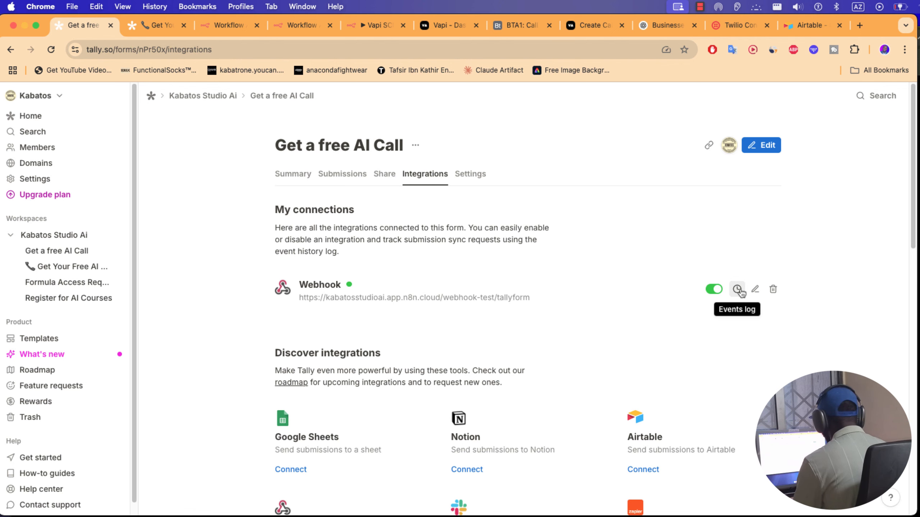
# Start listening for a test event in the n8n Webhook node and send one from the Tally webhook's events log
pyautogui.click(738, 290)
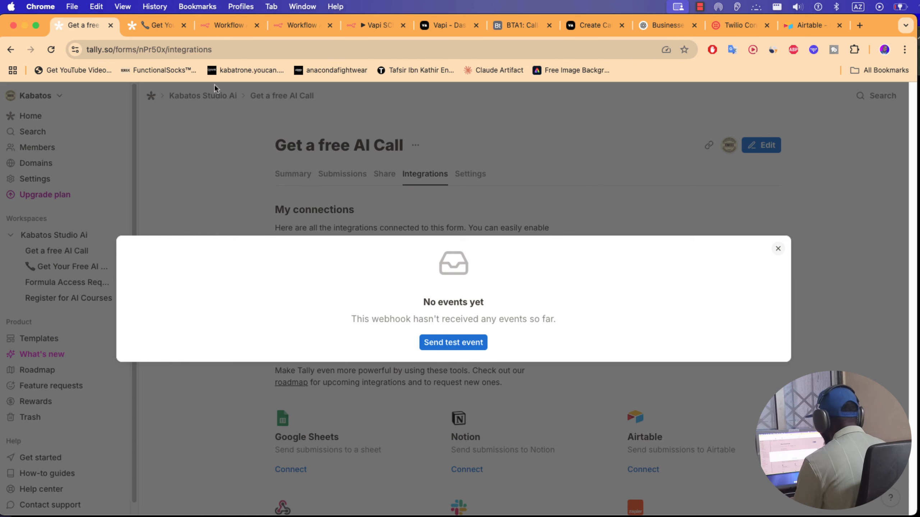
pyautogui.click(218, 28)
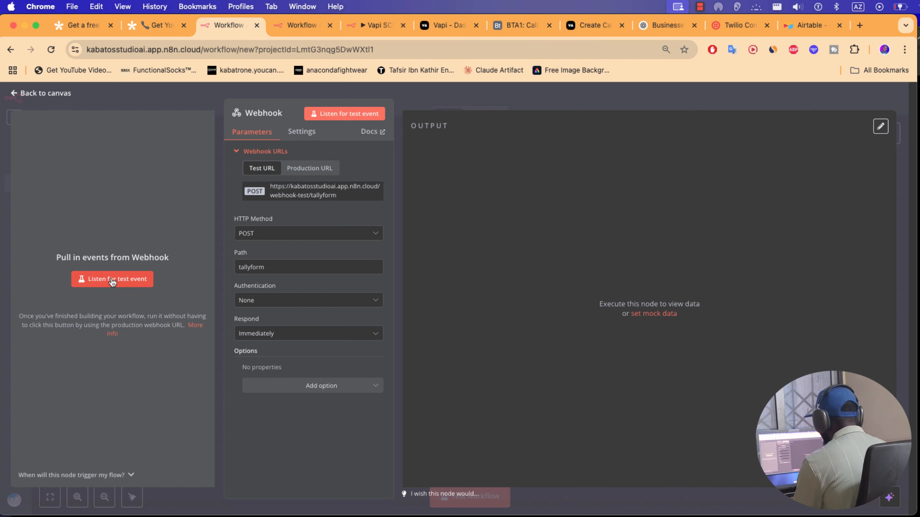
pyautogui.click(112, 279)
pyautogui.click(92, 31)
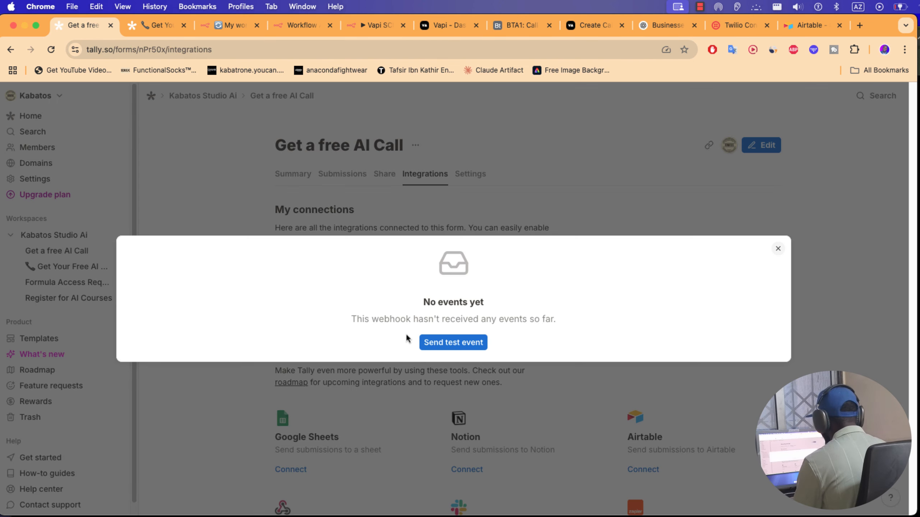
pyautogui.click(453, 343)
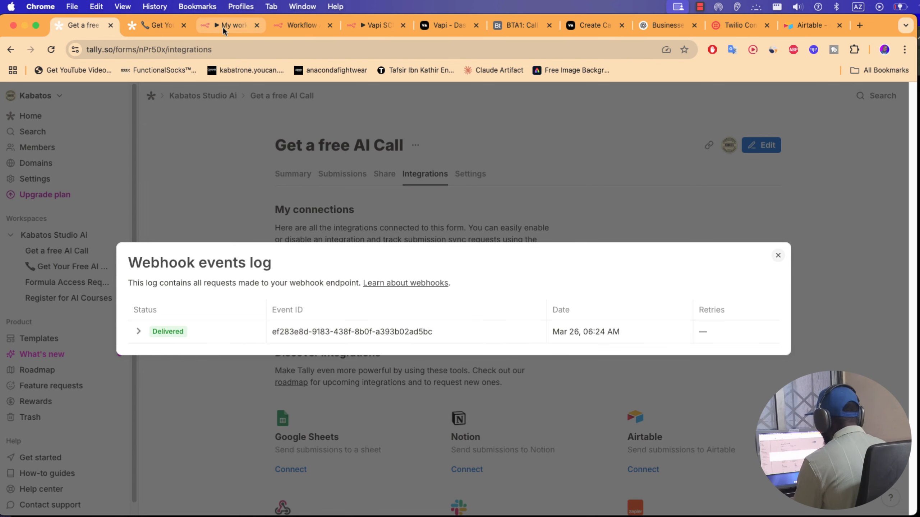
# Examine the test event's form fields in the n8n Webhook node's output and return to the workflow canvas
pyautogui.moveTo(223, 33); pyautogui.dragTo(159, 28)
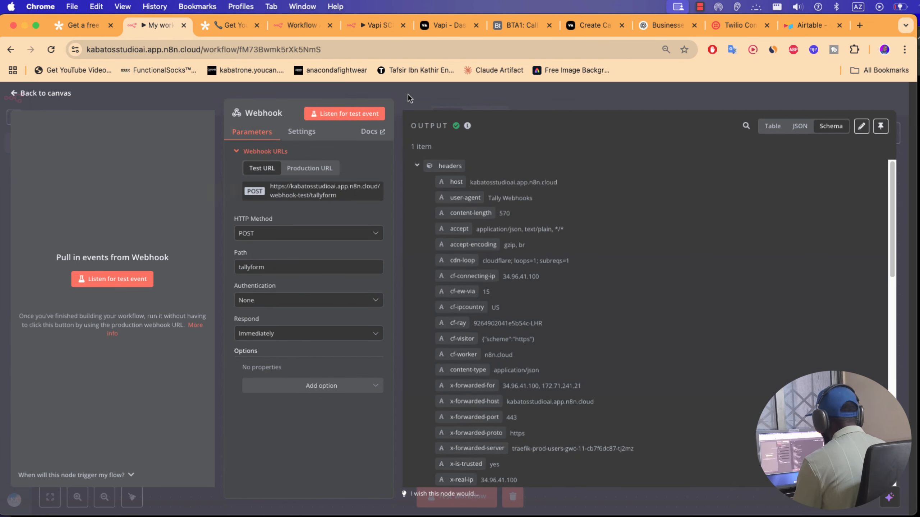
pyautogui.scroll(-15, 485, 316)
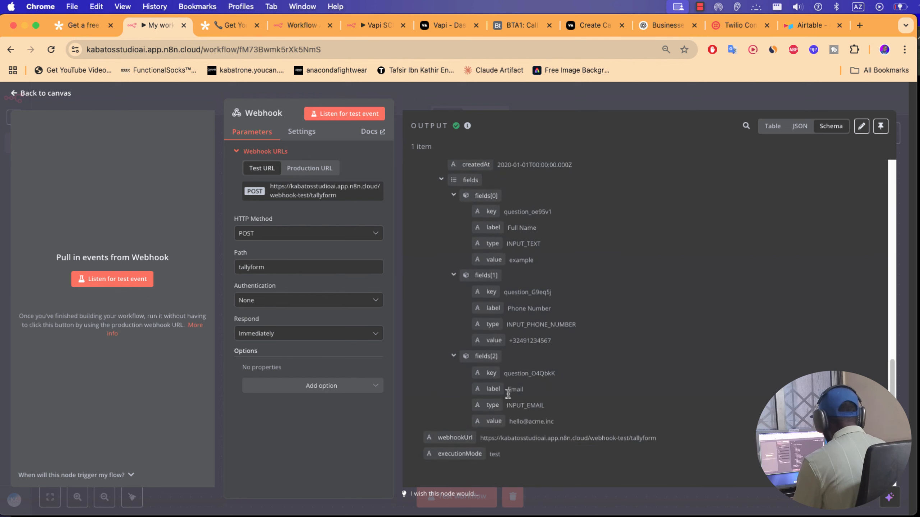
pyautogui.click(460, 102)
pyautogui.moveTo(473, 319)
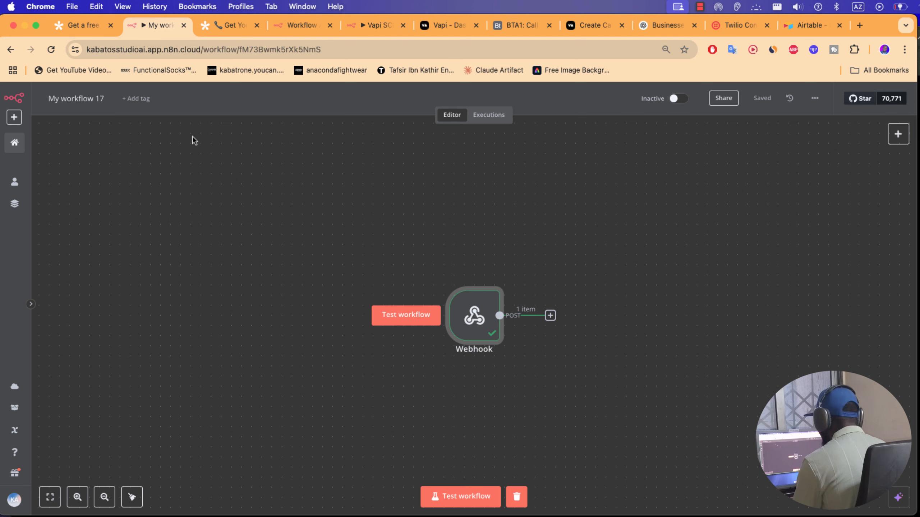
pyautogui.click(80, 33)
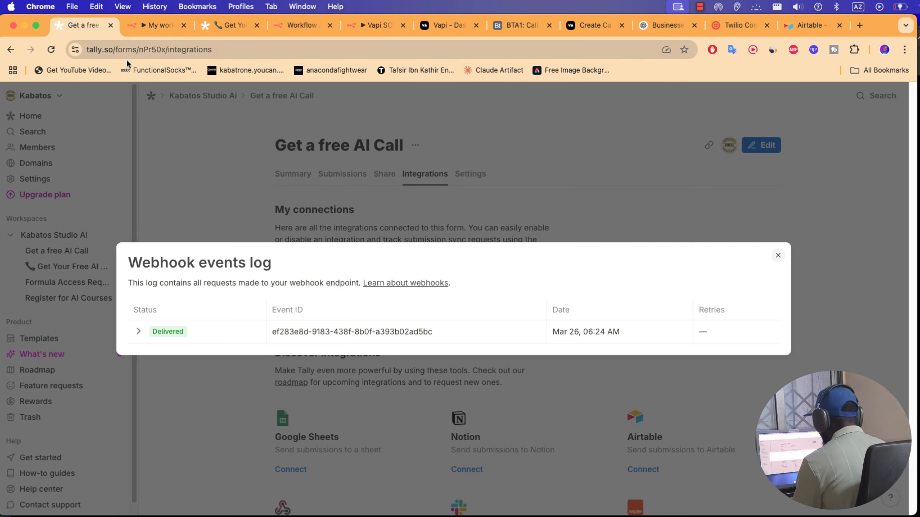
pyautogui.click(778, 256)
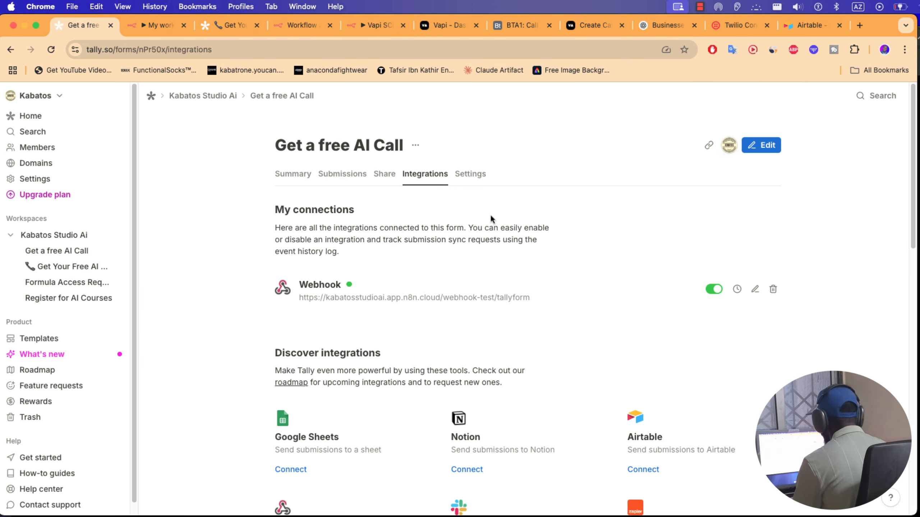
pyautogui.click(708, 145)
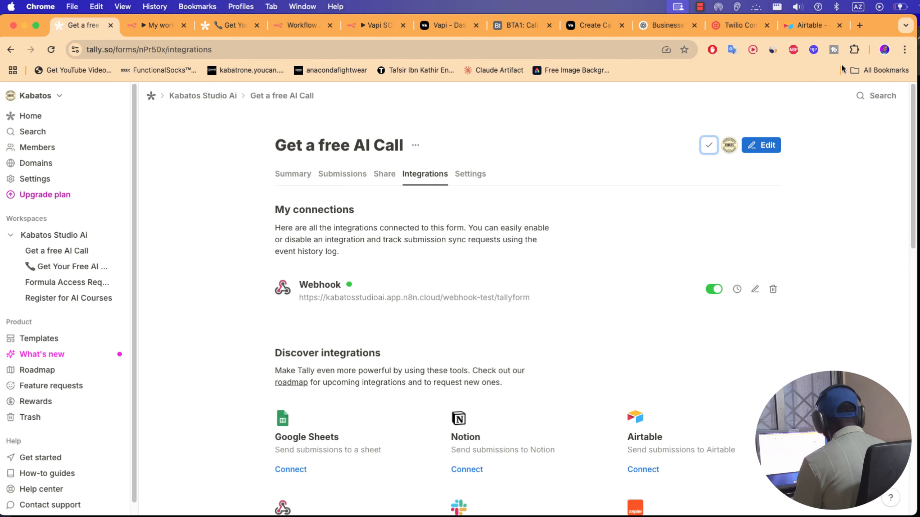
pyautogui.click(860, 26)
pyautogui.write('https://tally.so/r/nPr50x')
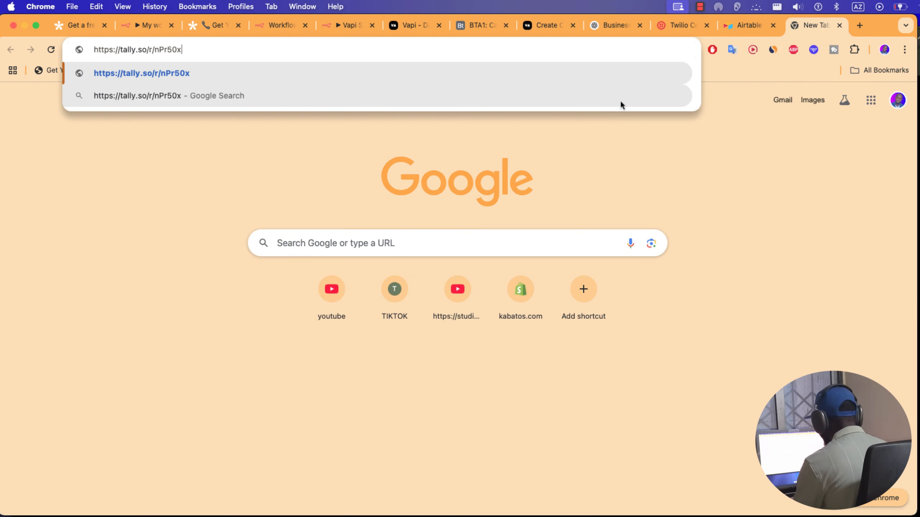
pyautogui.press('Return')
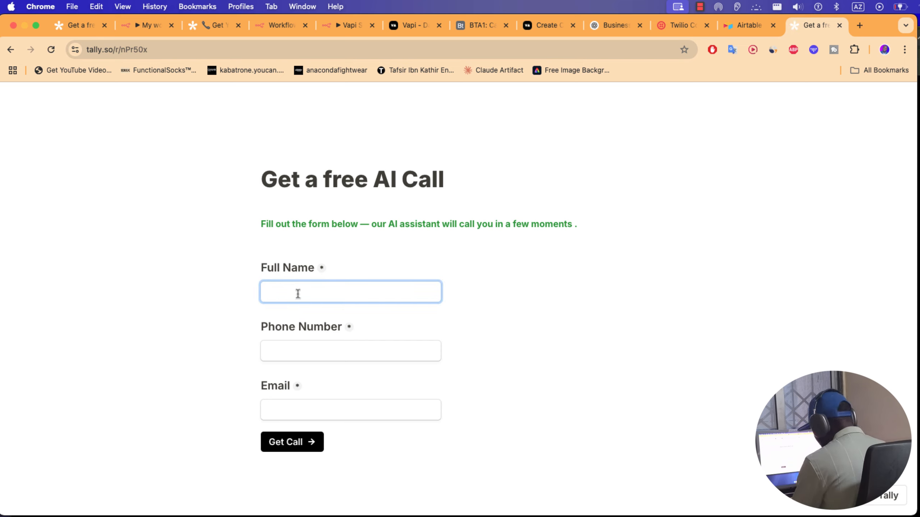
# Fill in the form's full name, phone number and email, and submit it with the n8n workflow test waiting for its trigger
pyautogui.write('Hassan')
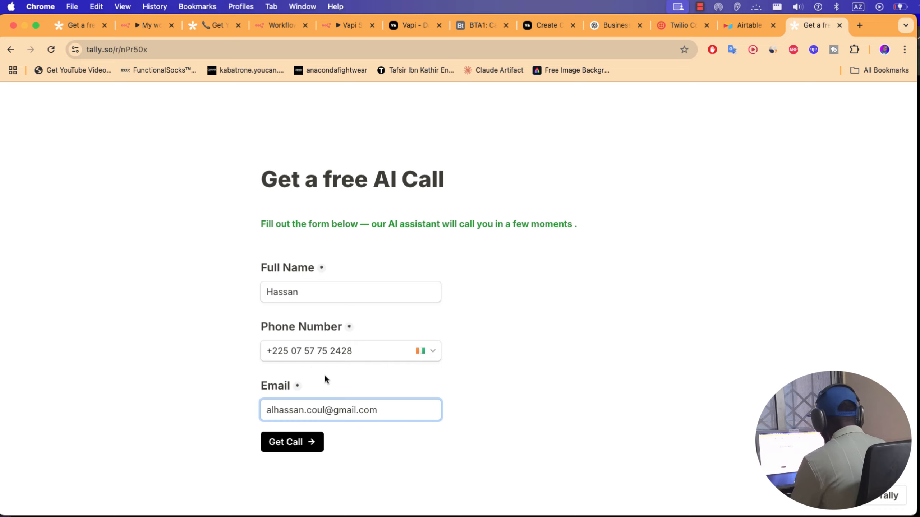
pyautogui.click(299, 439)
pyautogui.click(145, 25)
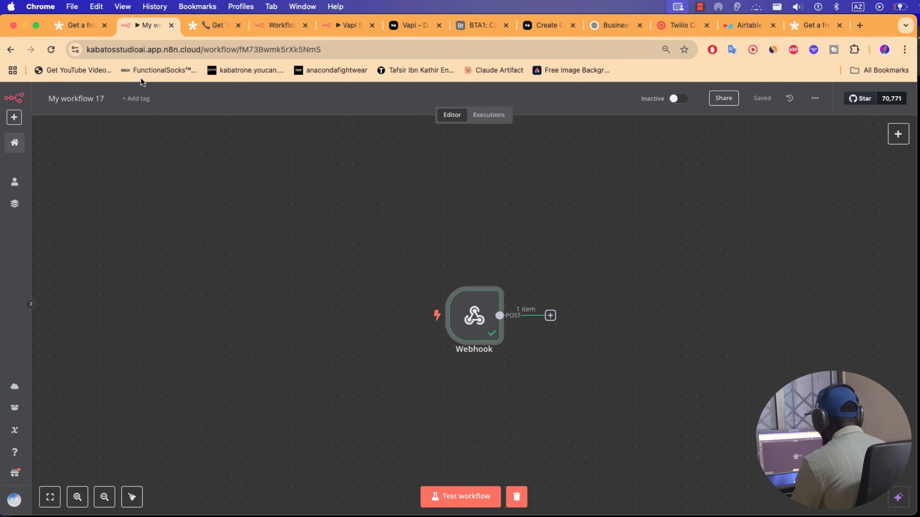
pyautogui.click(462, 497)
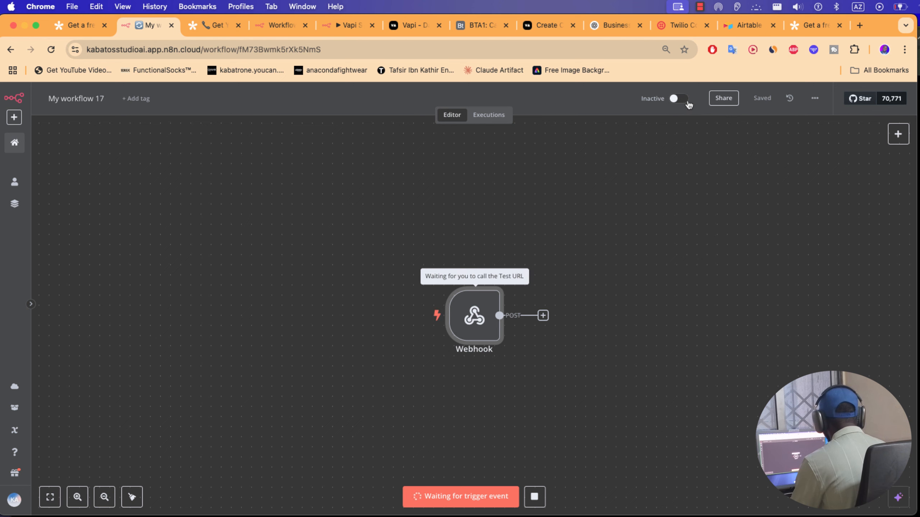
pyautogui.click(73, 32)
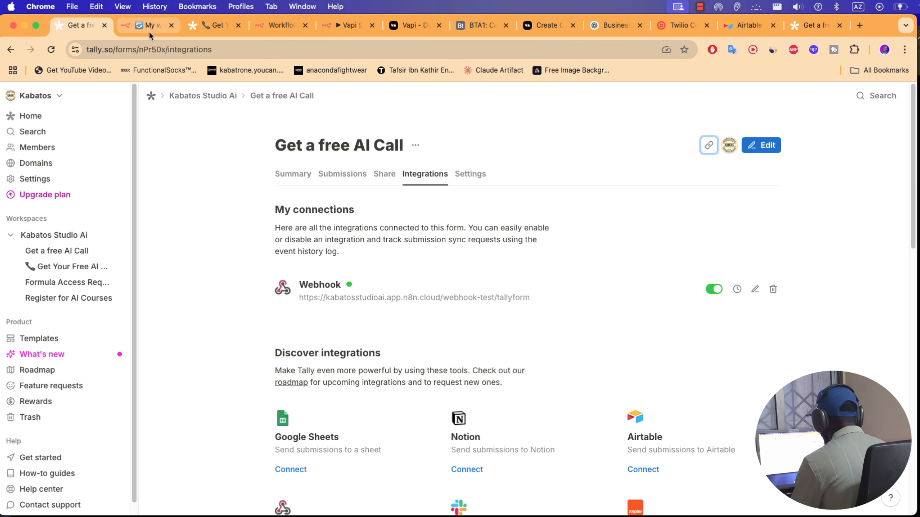
pyautogui.click(815, 26)
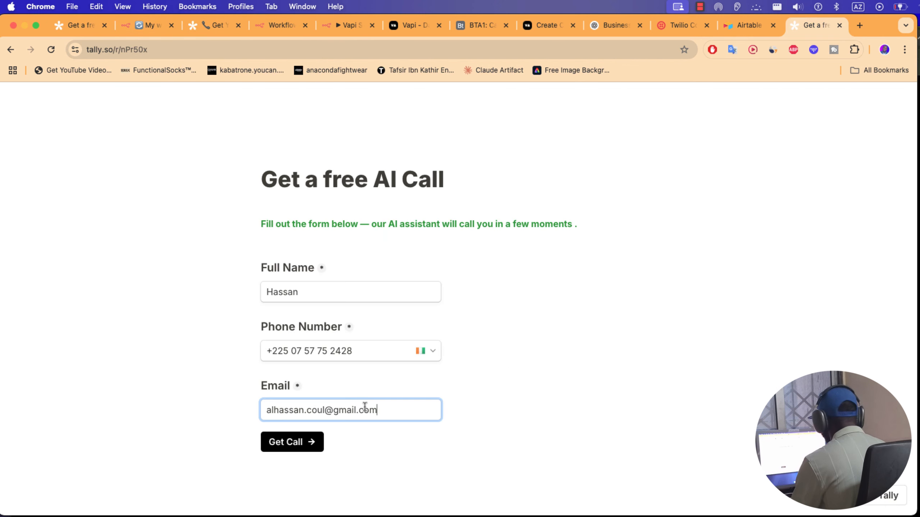
pyautogui.click(300, 442)
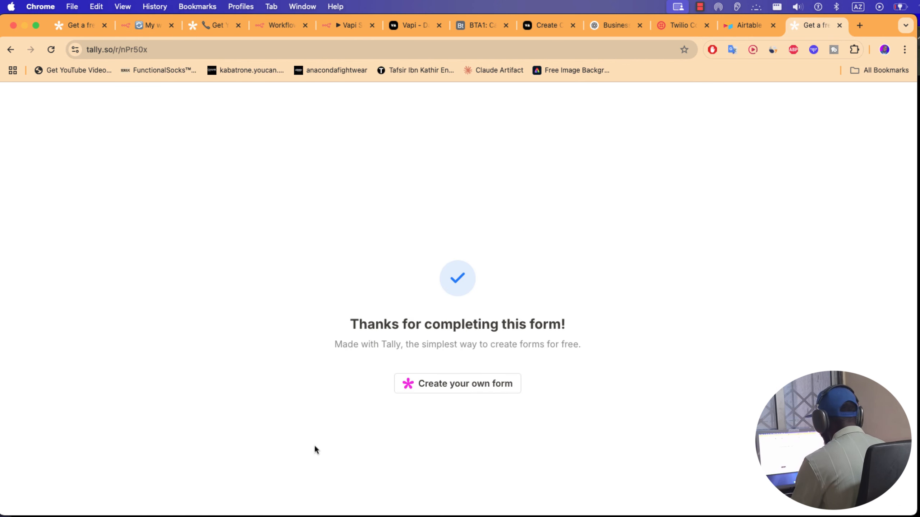
# Open the Webhook node in n8n and examine the full name, phone number and email fields of the real submission
pyautogui.click(138, 25)
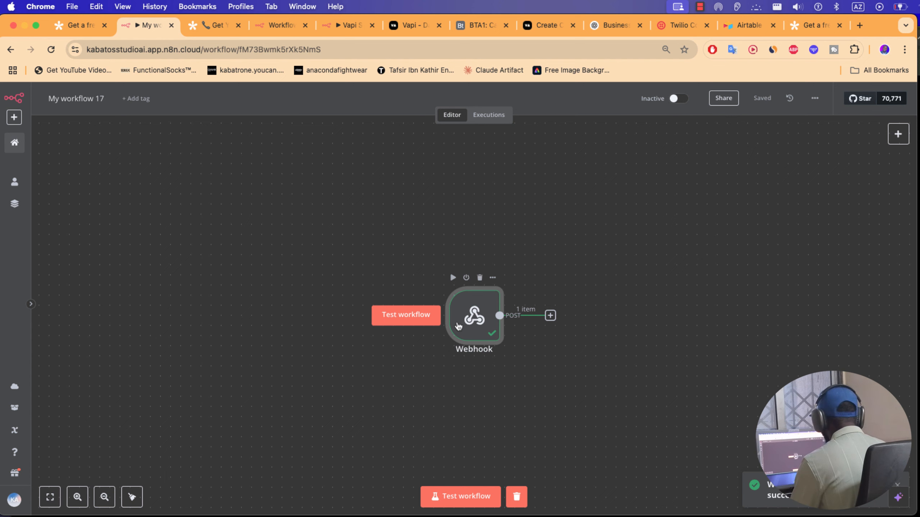
pyautogui.doubleClick(459, 326)
pyautogui.scroll(-10, 544, 351)
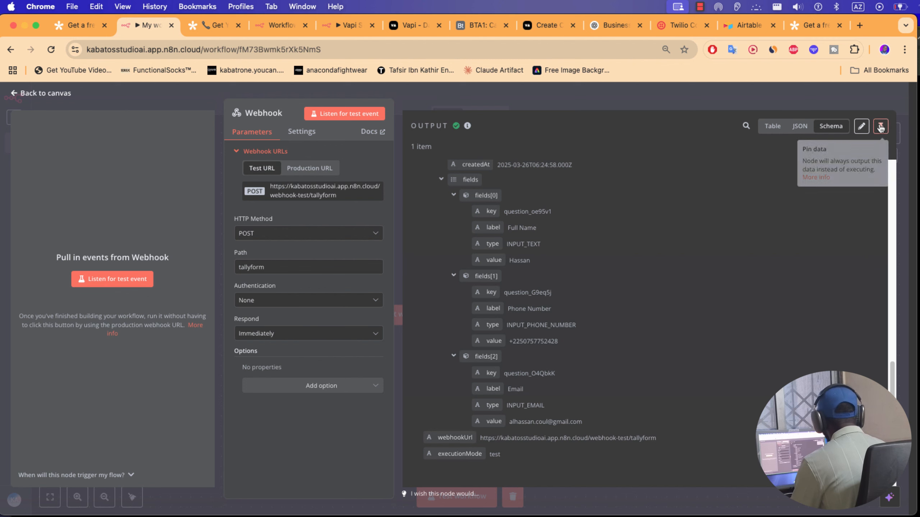
# Pin the real submission's data in the Webhook node's output and return to the workflow canvas
pyautogui.click(880, 126)
pyautogui.click(572, 84)
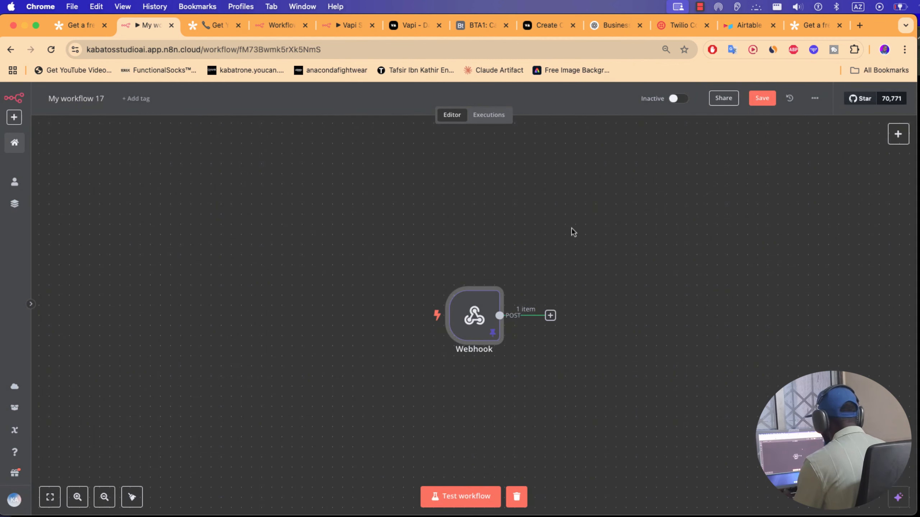
pyautogui.click(814, 27)
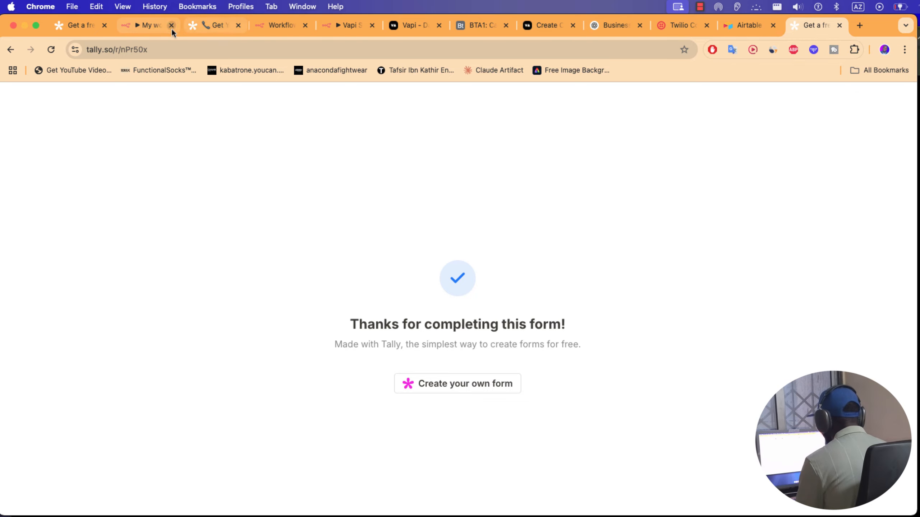
pyautogui.click(147, 26)
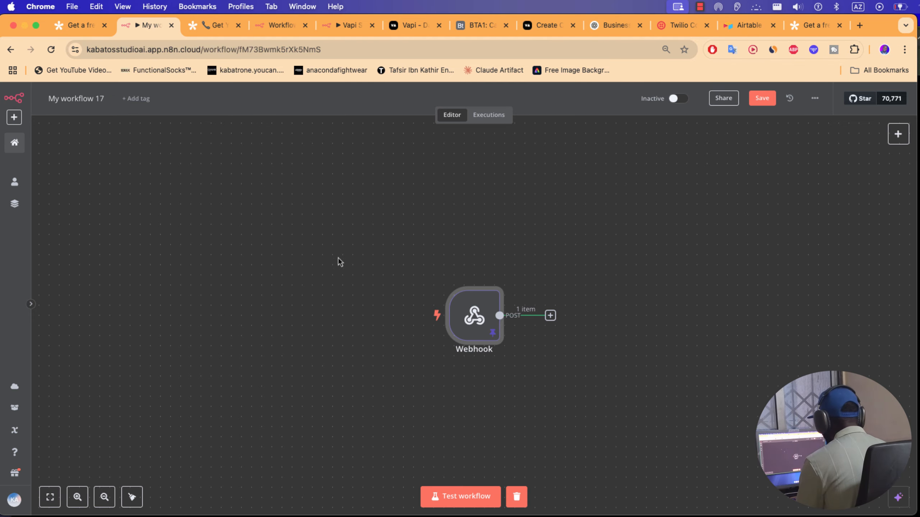
# Examine the pinned form submission data in the Webhook node's output and return to the workflow canvas
pyautogui.doubleClick(475, 328)
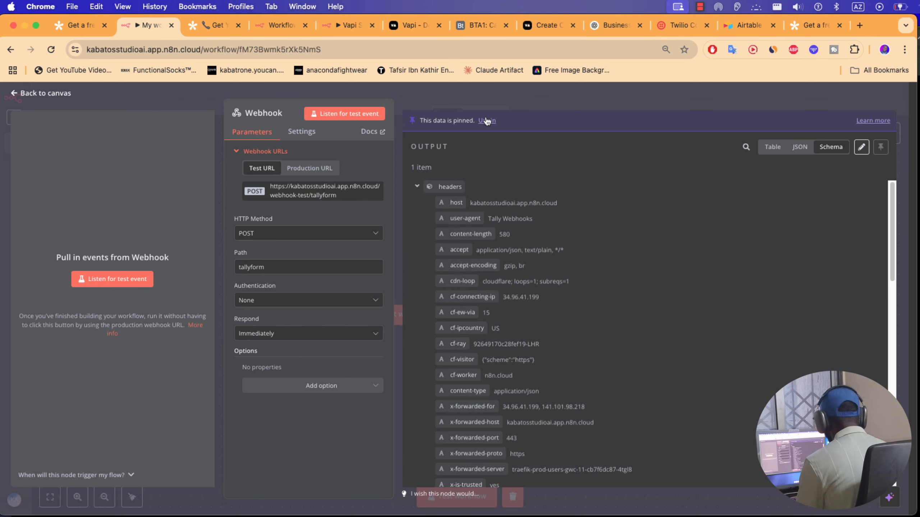
pyautogui.click(487, 121)
pyautogui.click(881, 126)
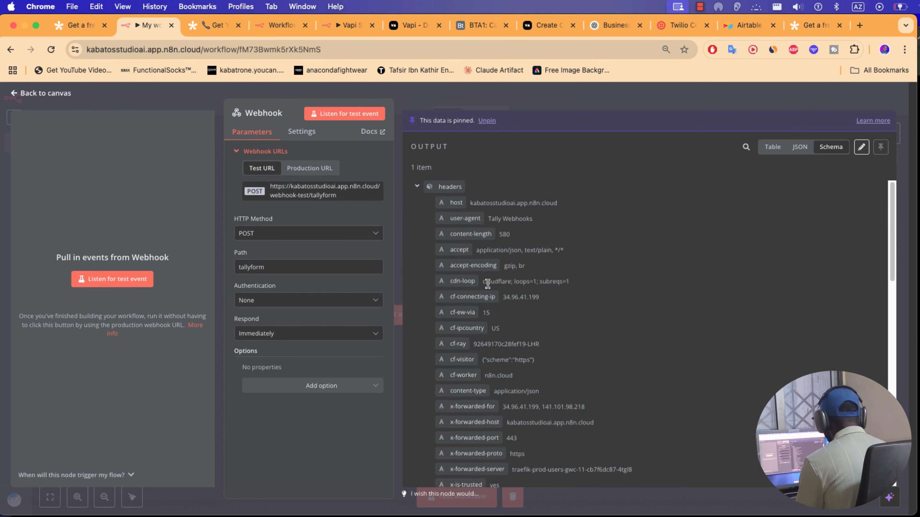
pyautogui.click(560, 109)
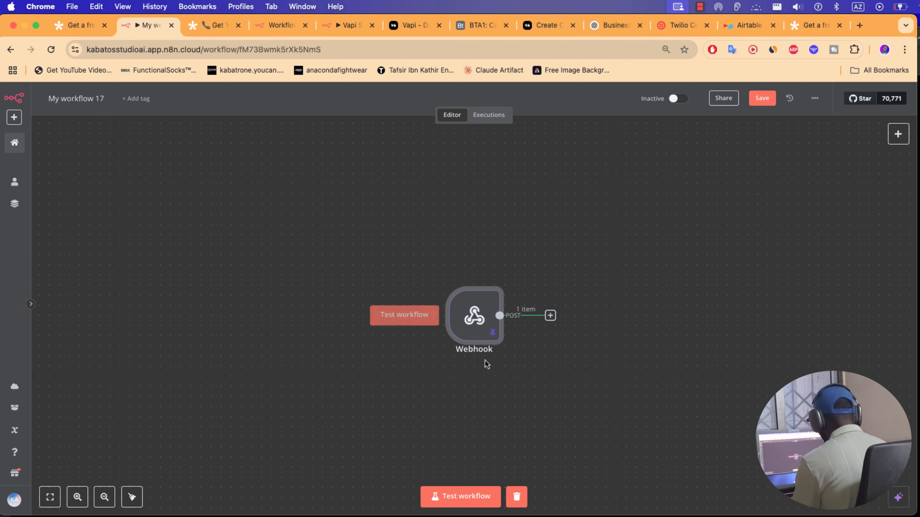
pyautogui.hscroll(3, 486, 364)
pyautogui.scroll(-1, 487, 364)
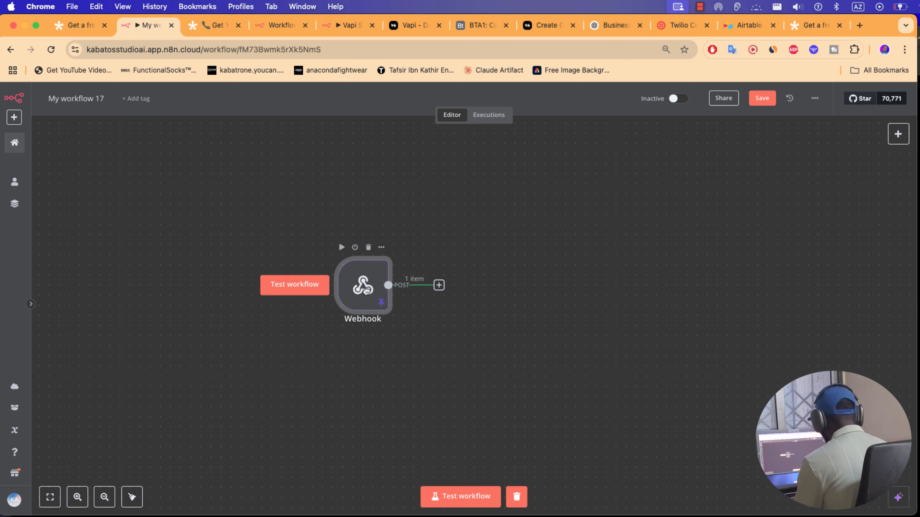
pyautogui.click(292, 291)
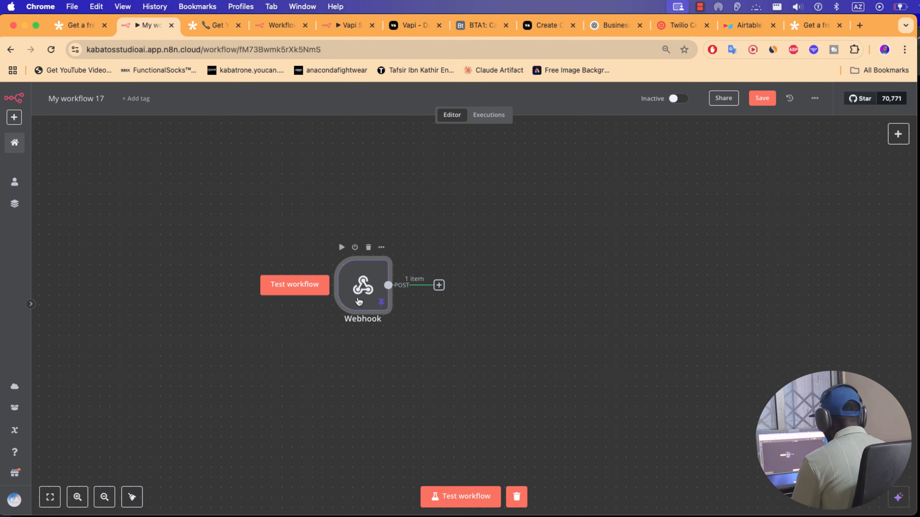
pyautogui.press('Return')
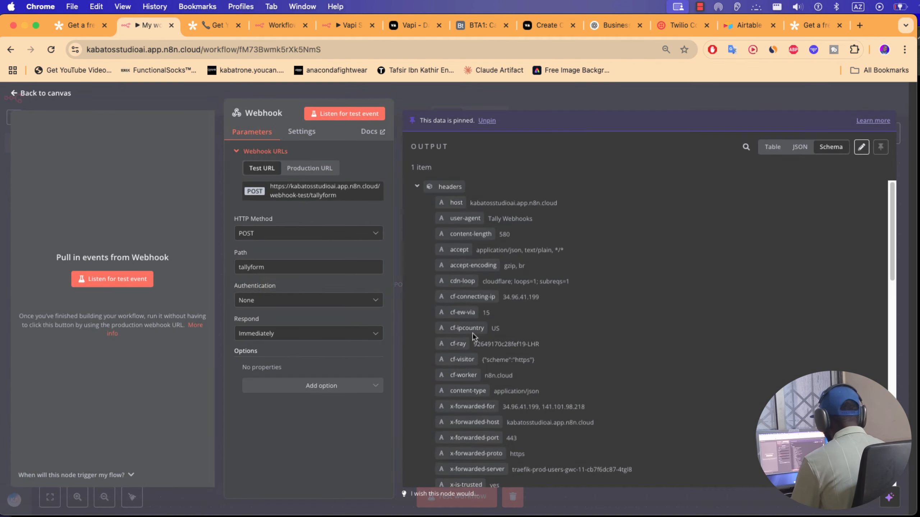
pyautogui.scroll(-10, 503, 383)
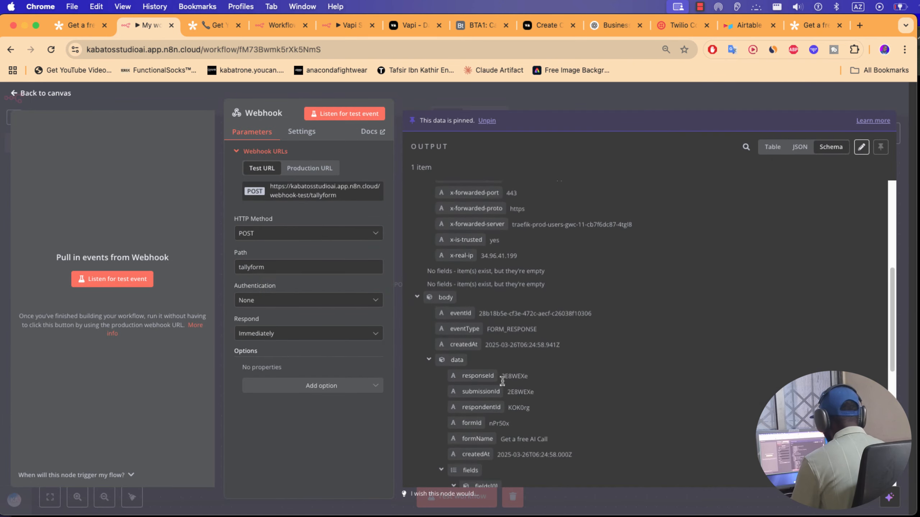
pyautogui.click(501, 95)
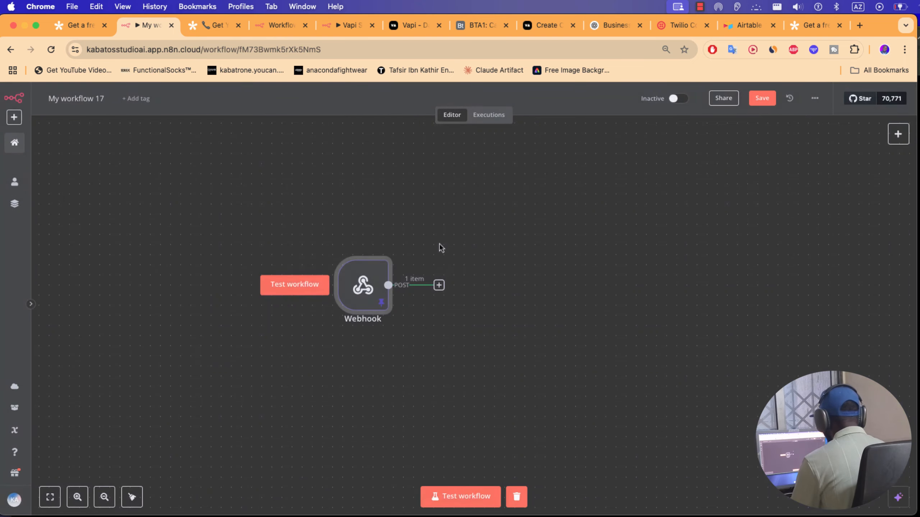
# Add an Airtable record node after the Webhook node and set its operation to Create
pyautogui.click(439, 285)
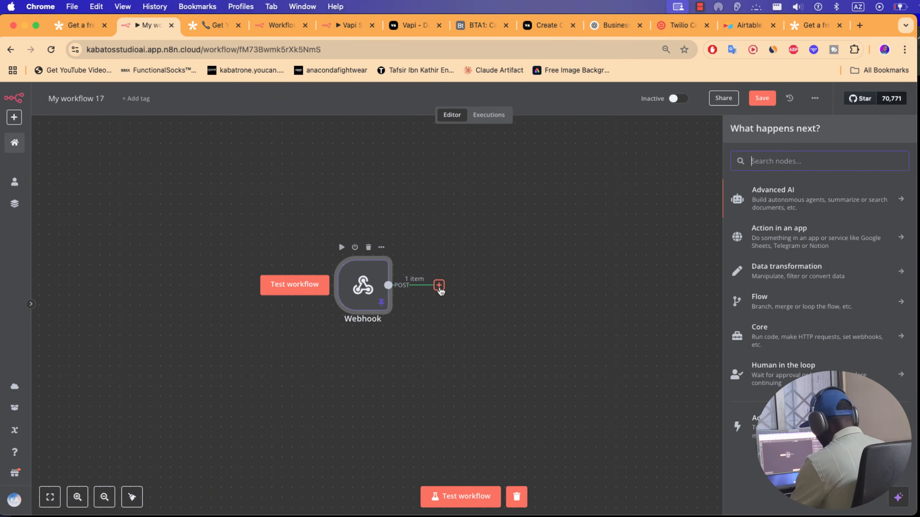
pyautogui.write('airta')
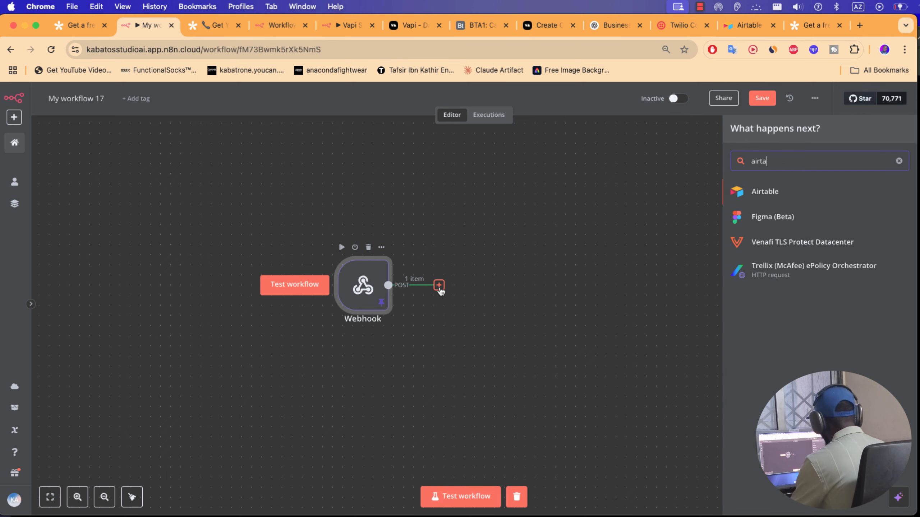
pyautogui.click(765, 190)
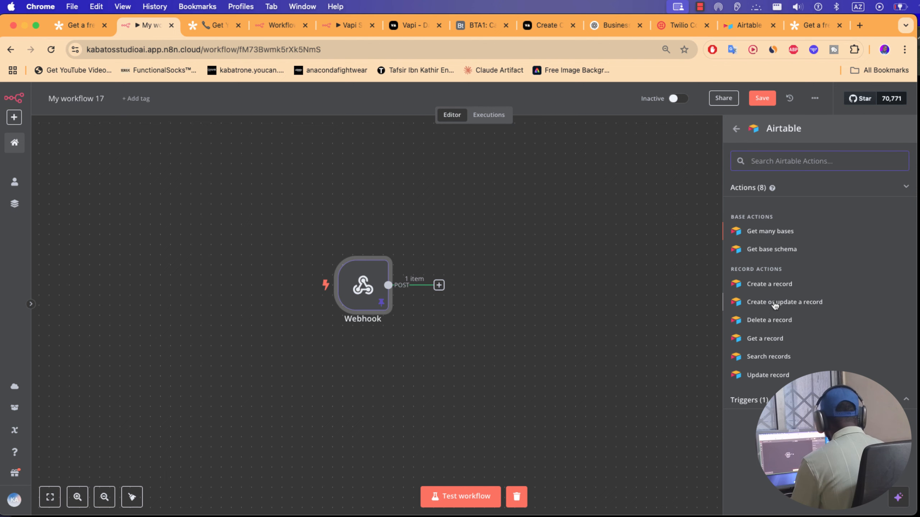
pyautogui.click(807, 303)
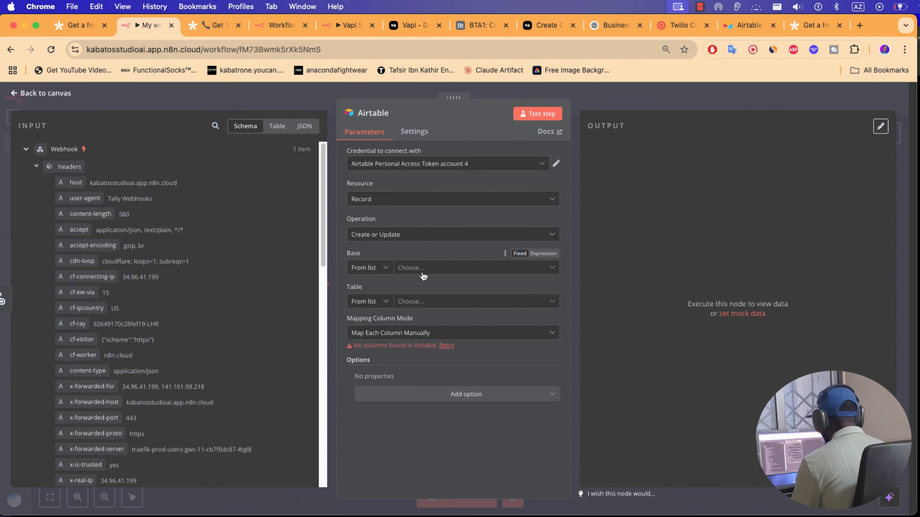
pyautogui.click(429, 235)
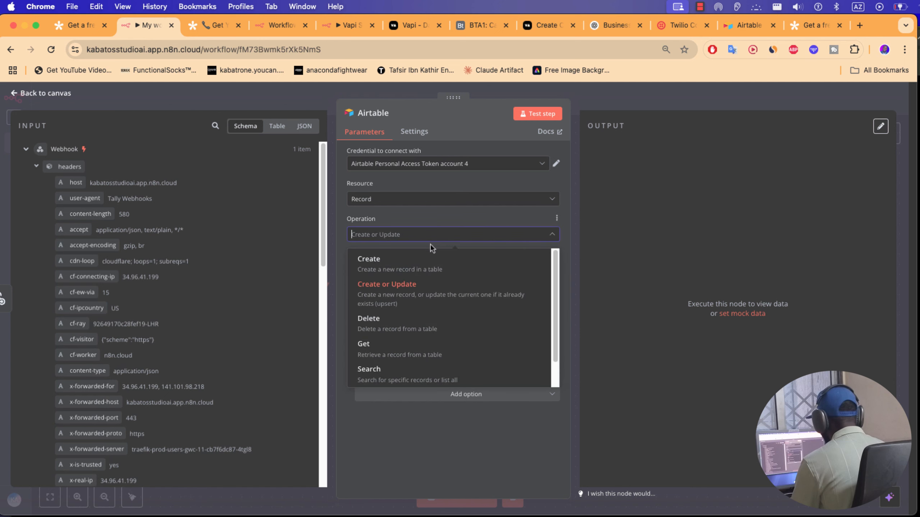
pyautogui.click(424, 270)
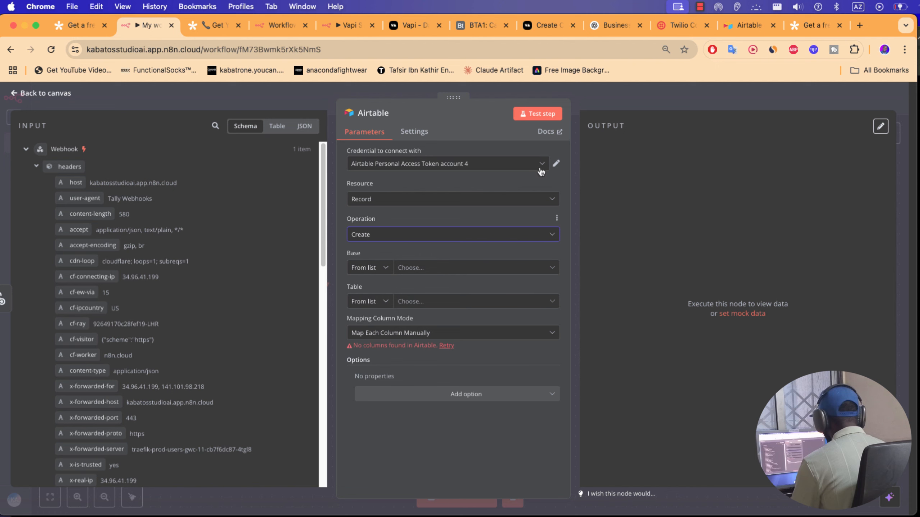
# Open a new access token credential for the Airtable node and load airtable.com/create/tokens in the existing Airtable browser tab
pyautogui.click(540, 163)
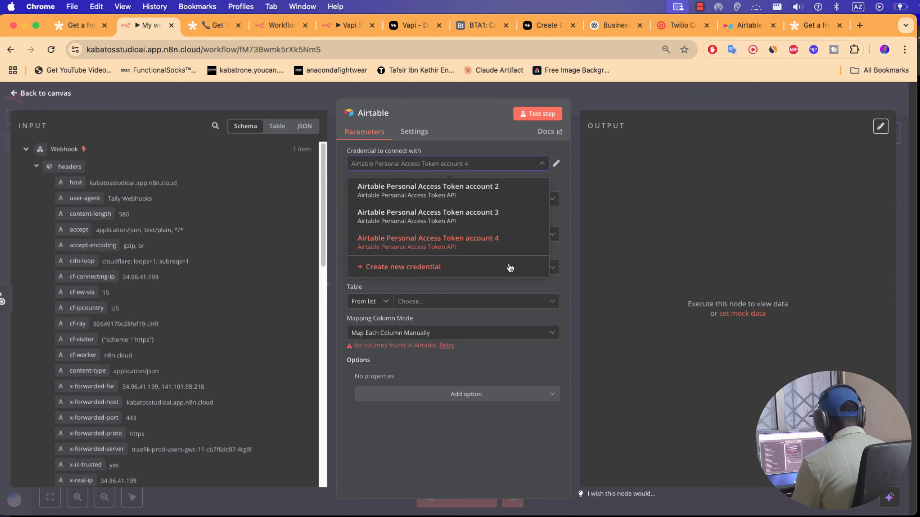
pyautogui.click(505, 267)
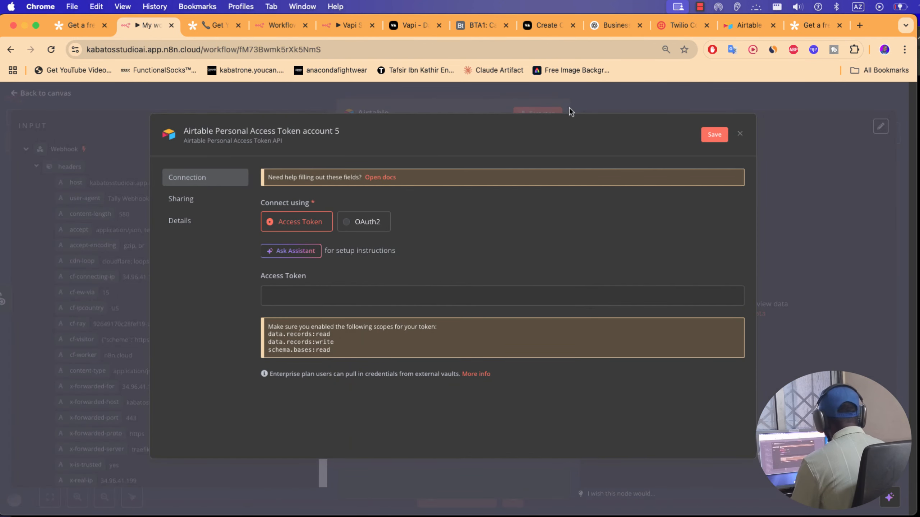
pyautogui.click(748, 26)
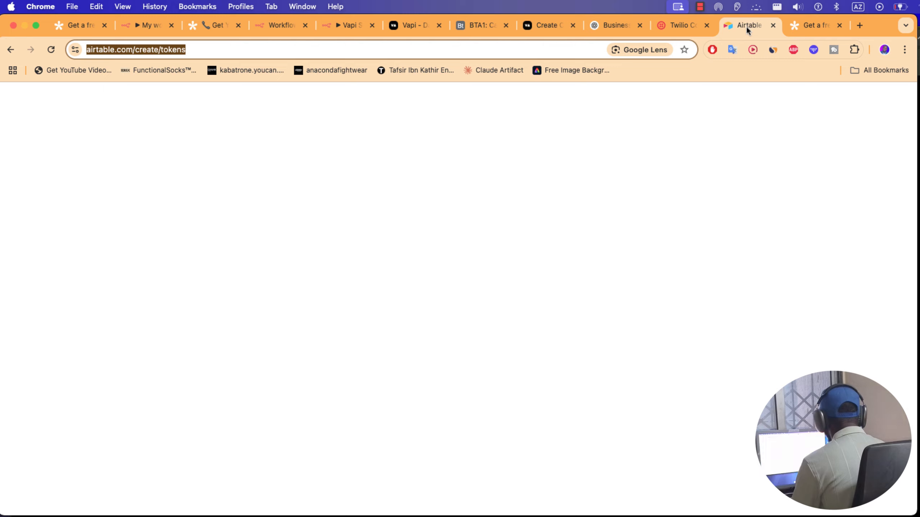
pyautogui.click(226, 46)
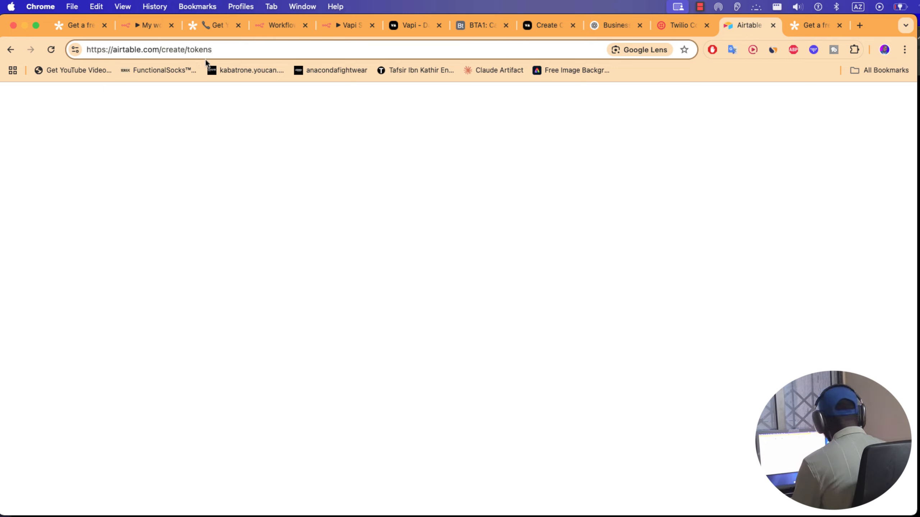
pyautogui.press('Return')
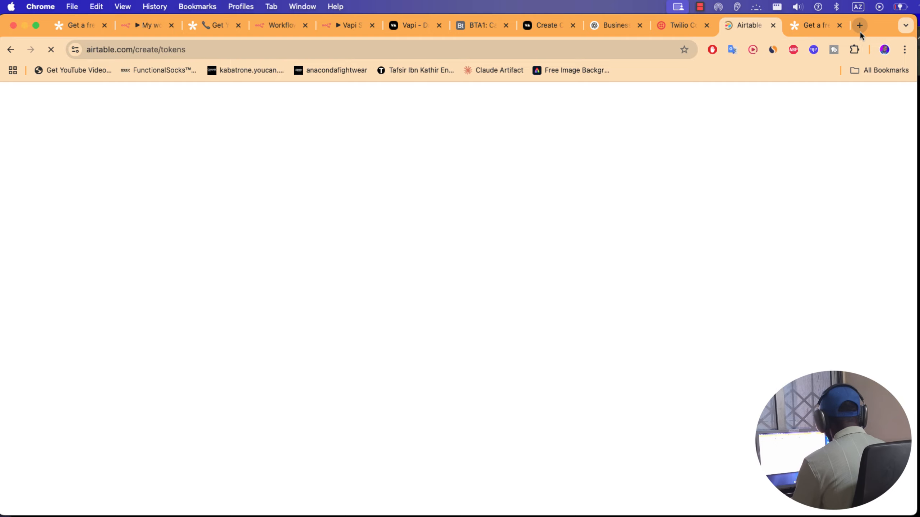
# Open the Airtable home page at airtable.com in a new browser tab
pyautogui.click(860, 30)
pyautogui.write('airtable.')
pyautogui.write('c')
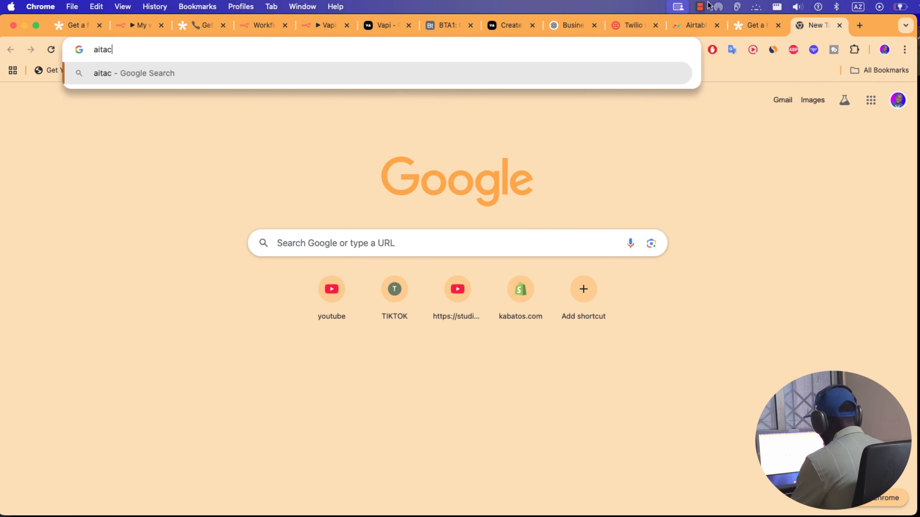
pyautogui.press('BackSpace')
pyautogui.press('BackSpace')
pyautogui.press('BackSpace')
pyautogui.write('r')
pyautogui.click(89, 208)
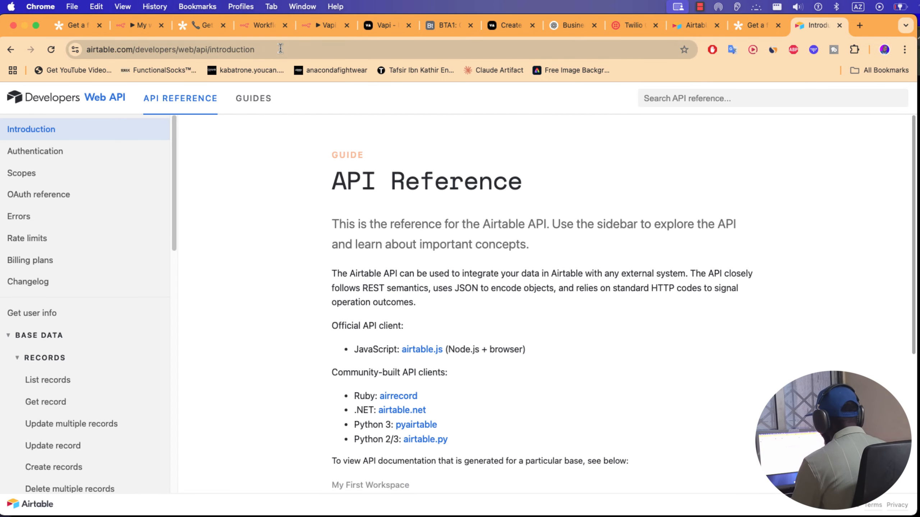
pyautogui.moveTo(252, 49); pyautogui.dragTo(134, 50)
pyautogui.press('Return')
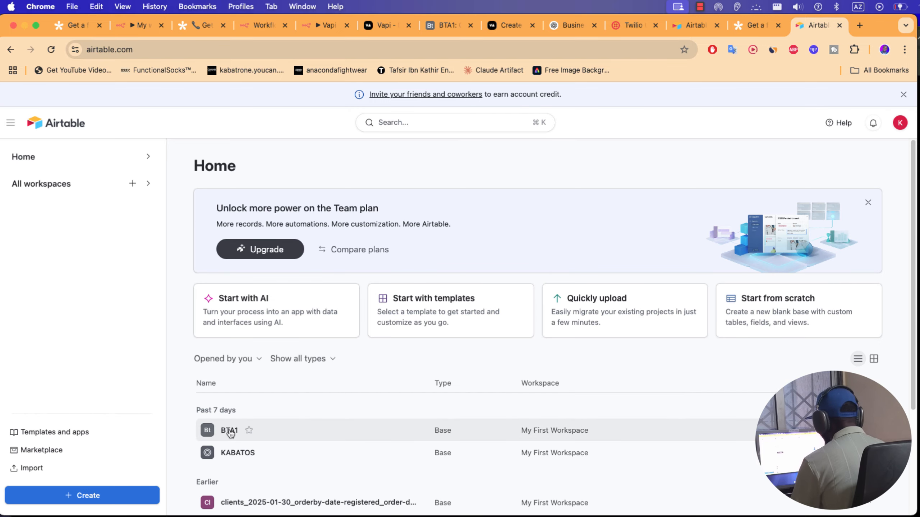
# Create a blank Airtable base from scratch and delete that untitled base again
pyautogui.scroll(-3, 351, 437)
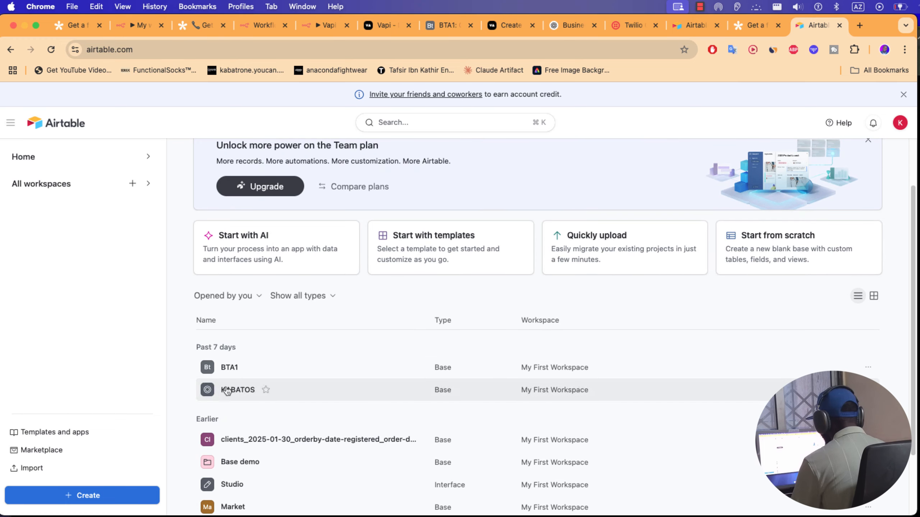
pyautogui.click(94, 497)
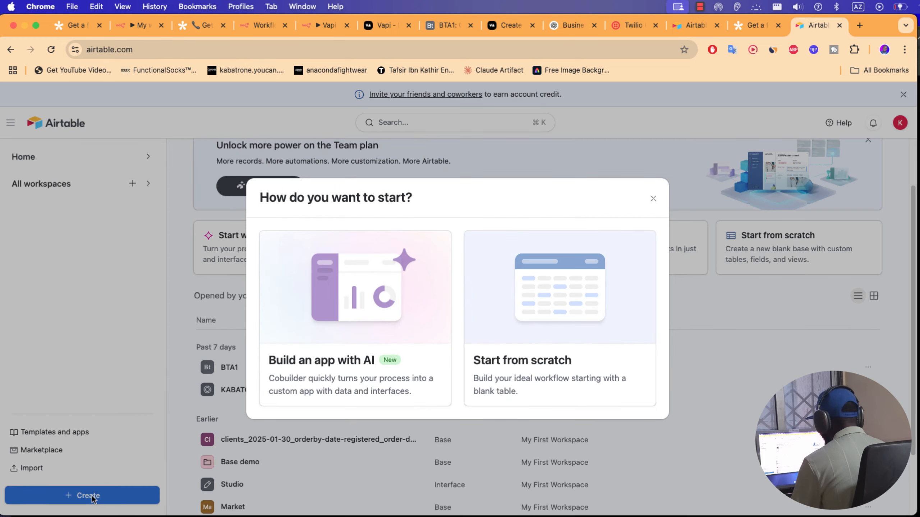
pyautogui.click(575, 299)
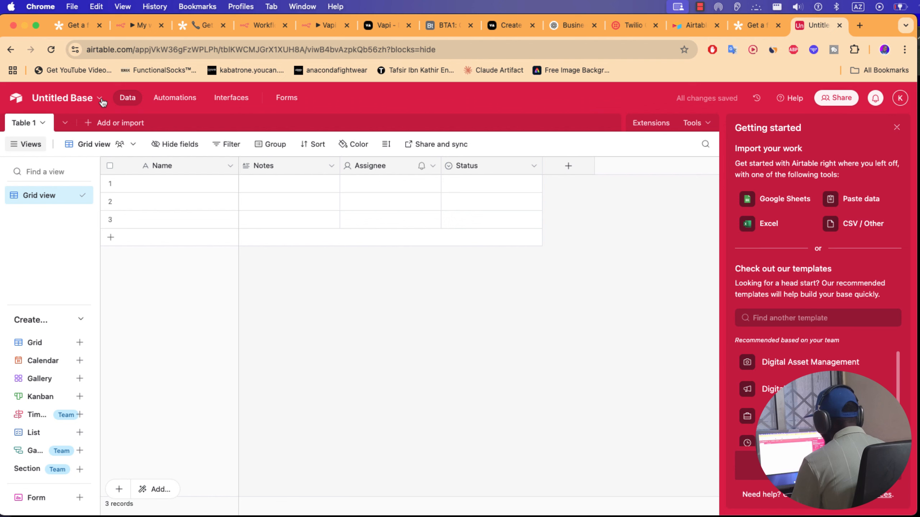
pyautogui.click(51, 103)
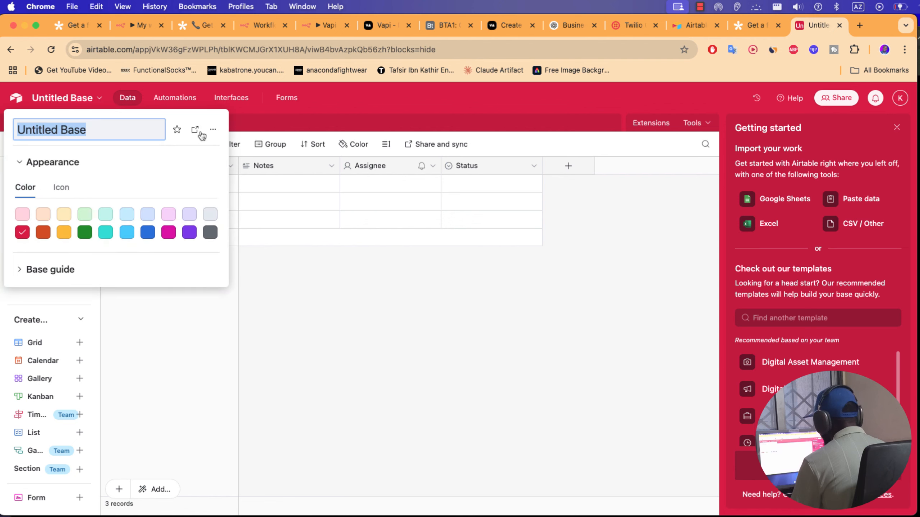
pyautogui.click(213, 129)
pyautogui.click(247, 196)
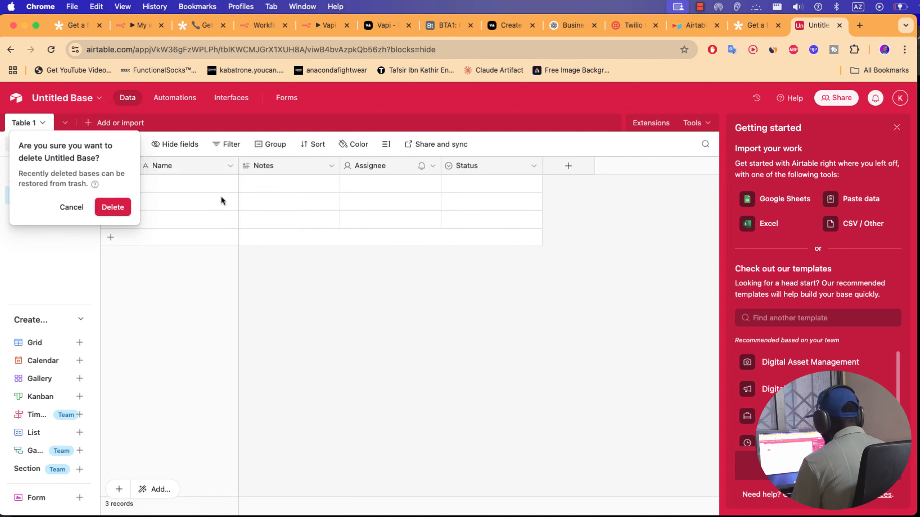
pyautogui.click(118, 207)
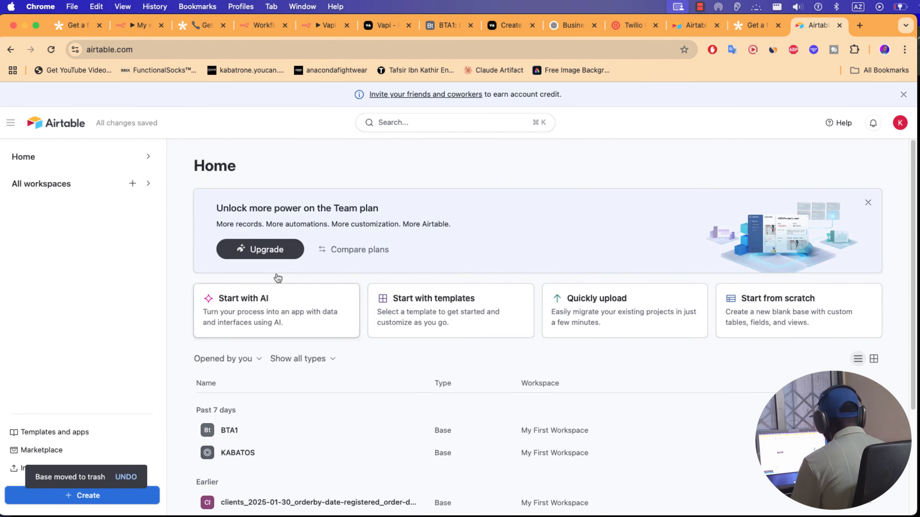
# Open the BTA1 base and add a new blank table named Register for Call
pyautogui.scroll(-2, 278, 278)
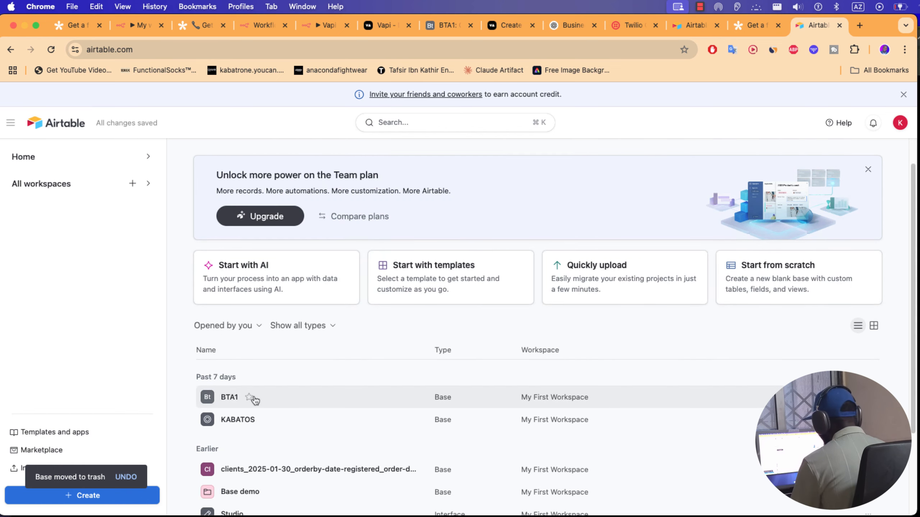
pyautogui.click(290, 394)
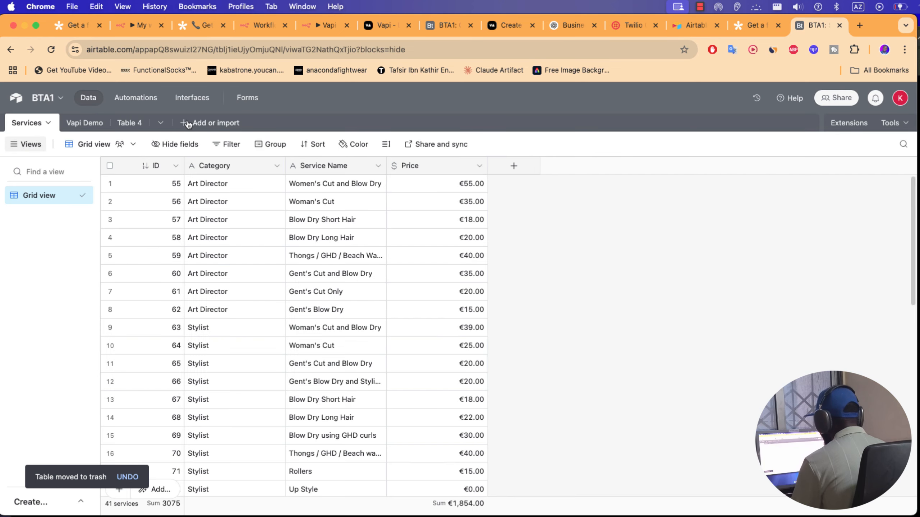
pyautogui.click(162, 124)
pyautogui.click(163, 123)
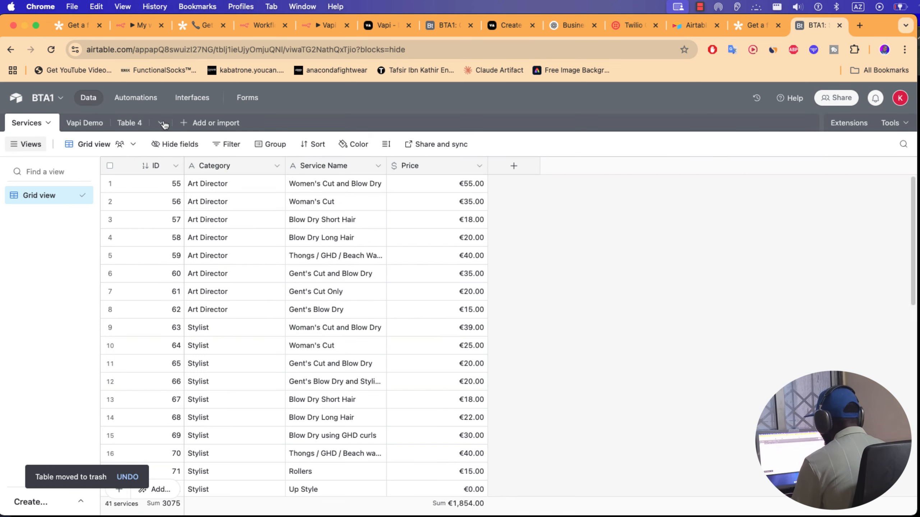
pyautogui.click(194, 126)
pyautogui.click(205, 165)
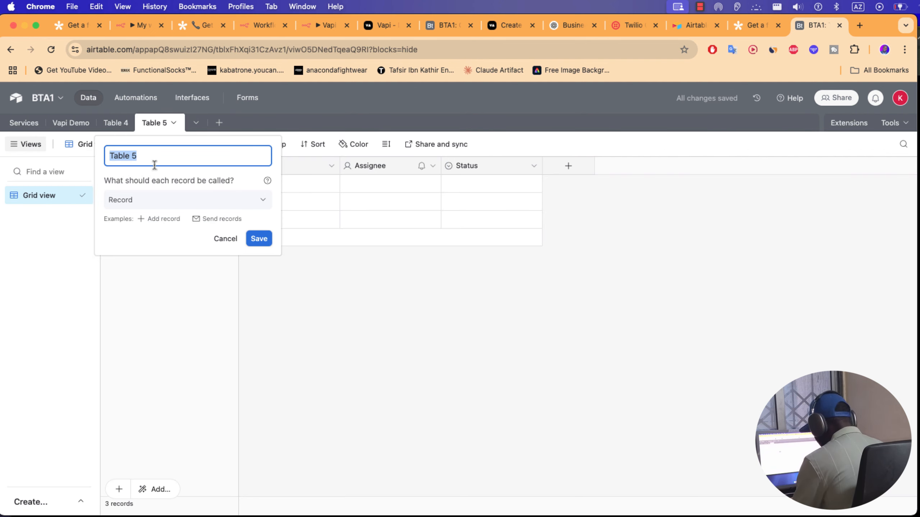
pyautogui.write('Register for Call')
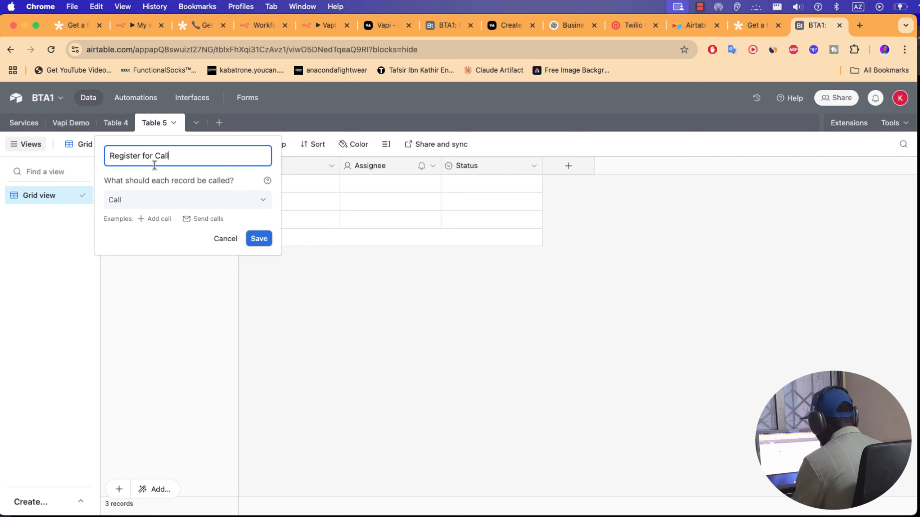
pyautogui.click(258, 239)
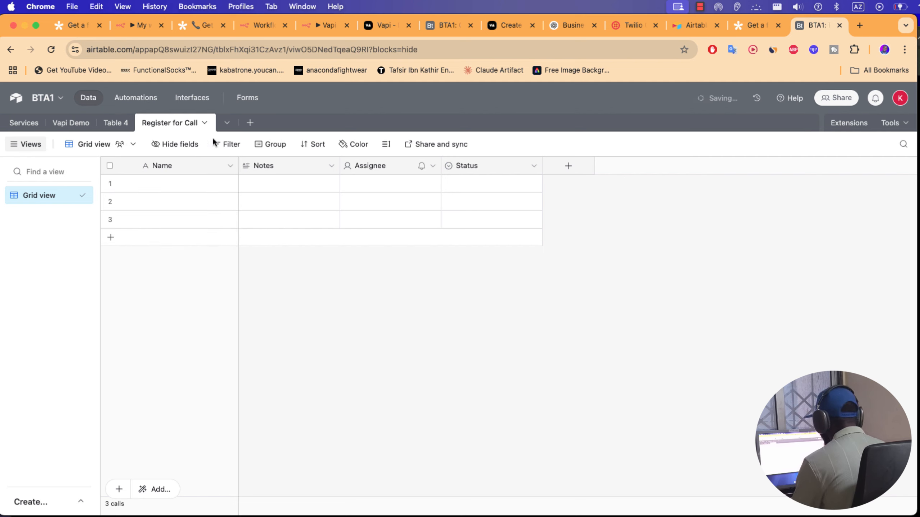
# Rename the primary Name field to Full Name, checking the Tally form's fields and moving the Airtable tokens tab beside the form's tab
pyautogui.doubleClick(176, 166)
pyautogui.doubleClick(163, 193)
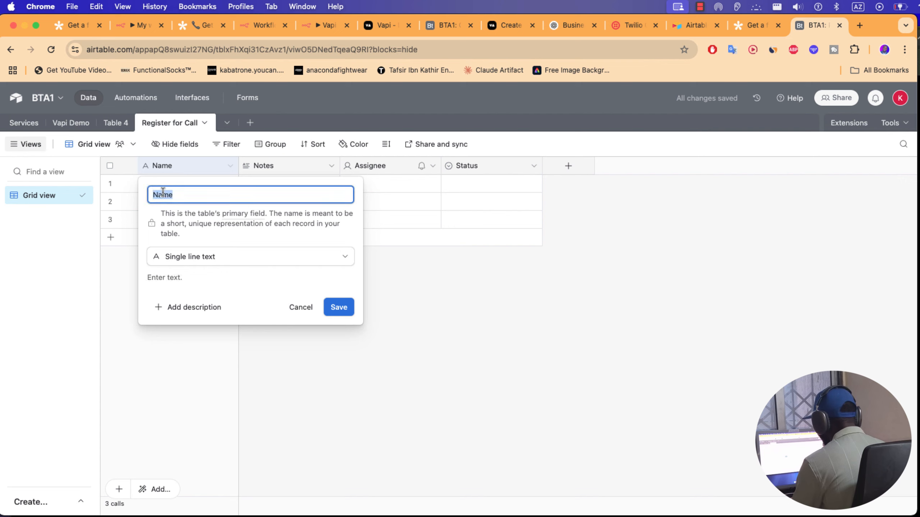
pyautogui.write('Fu')
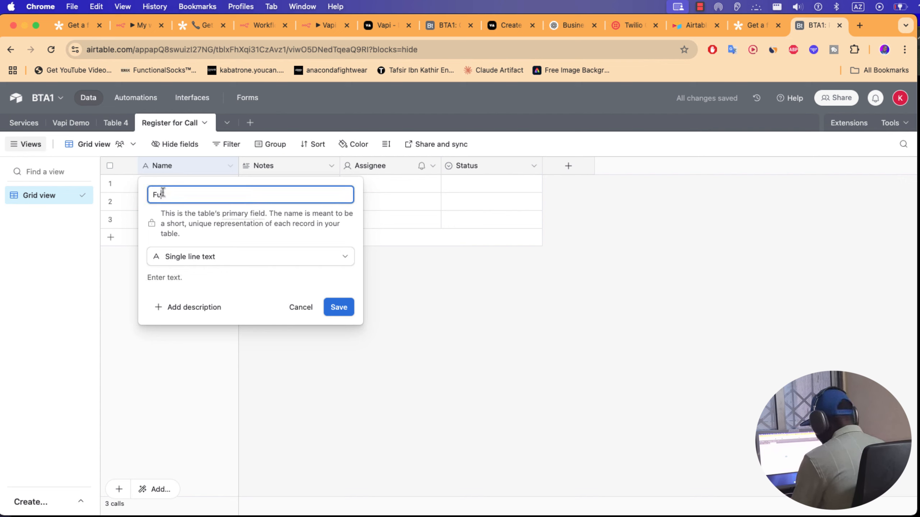
pyautogui.write('ll Name')
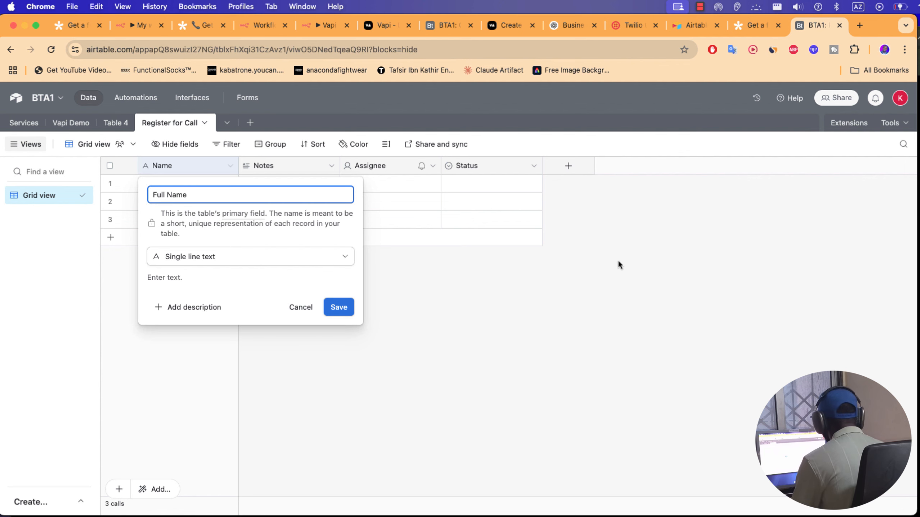
pyautogui.click(79, 25)
pyautogui.click(187, 25)
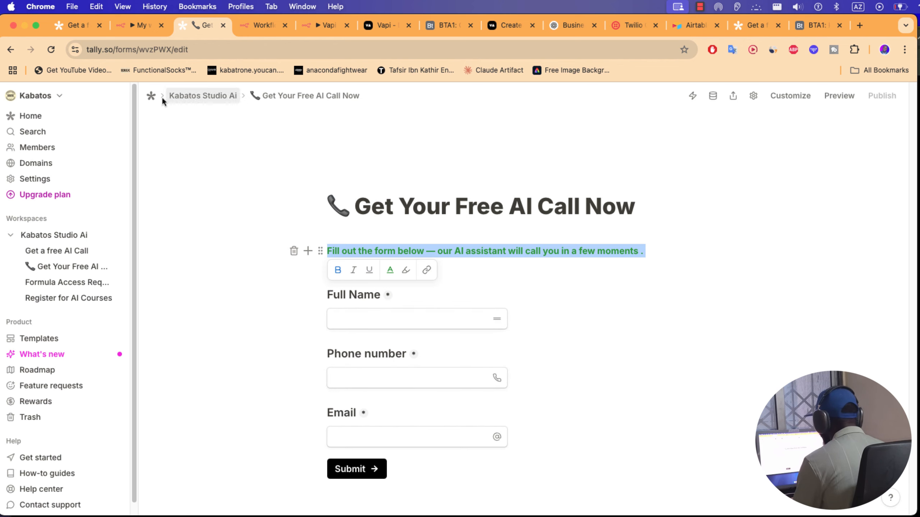
pyautogui.moveTo(690, 25); pyautogui.dragTo(265, 25)
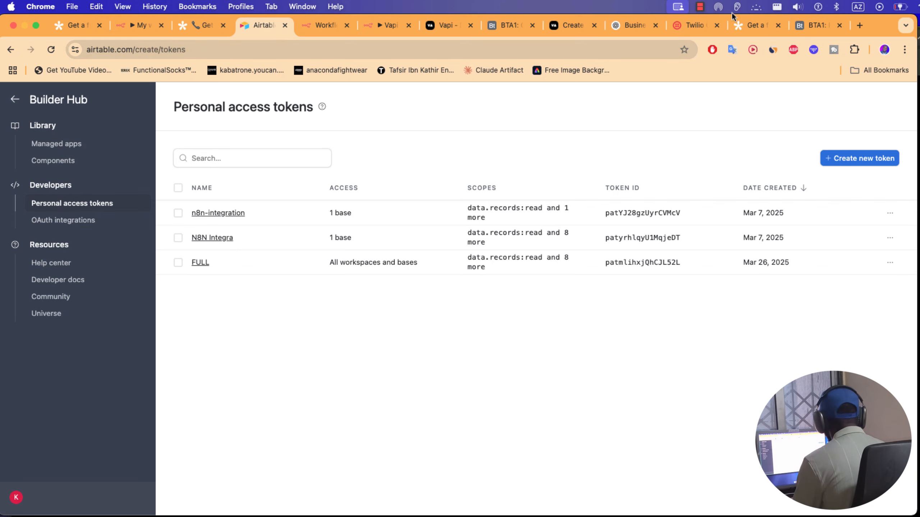
pyautogui.click(815, 25)
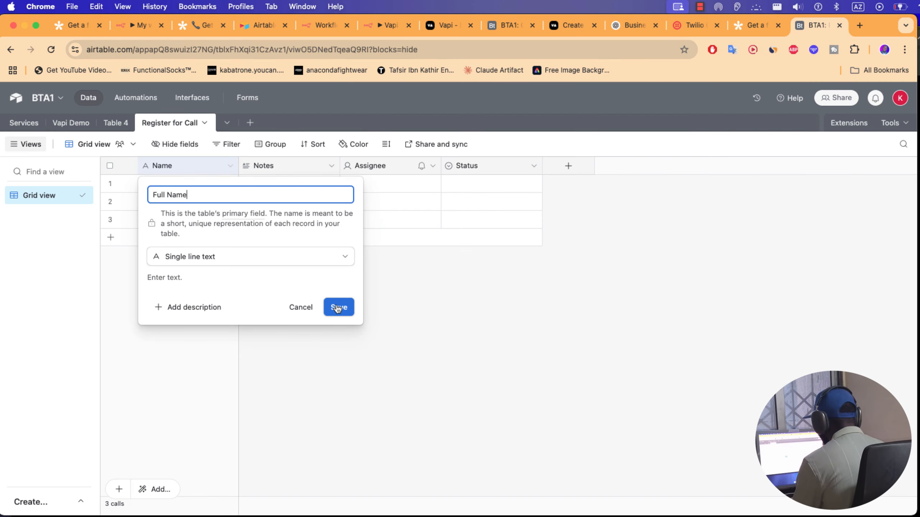
pyautogui.click(327, 306)
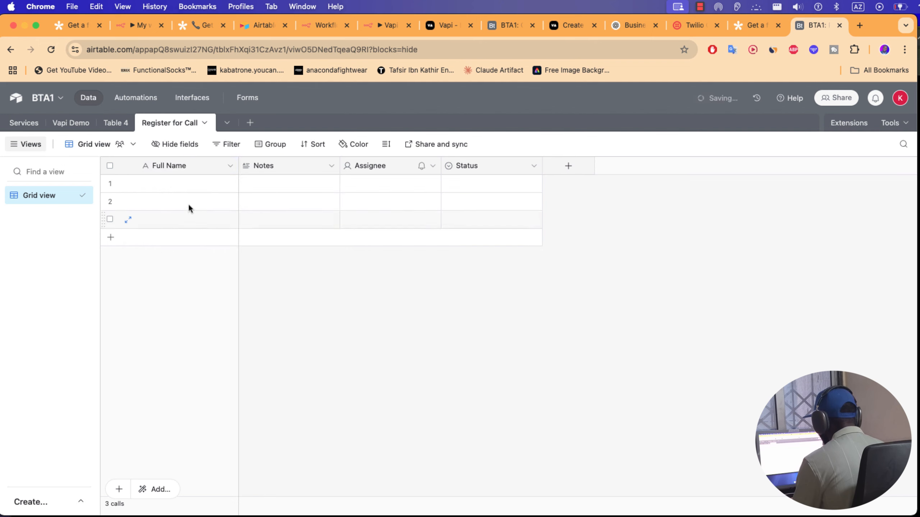
# Rename the Notes field to Phone number and change its field type to Phone number
pyautogui.doubleClick(262, 166)
pyautogui.click(265, 170)
pyautogui.doubleClick(266, 170)
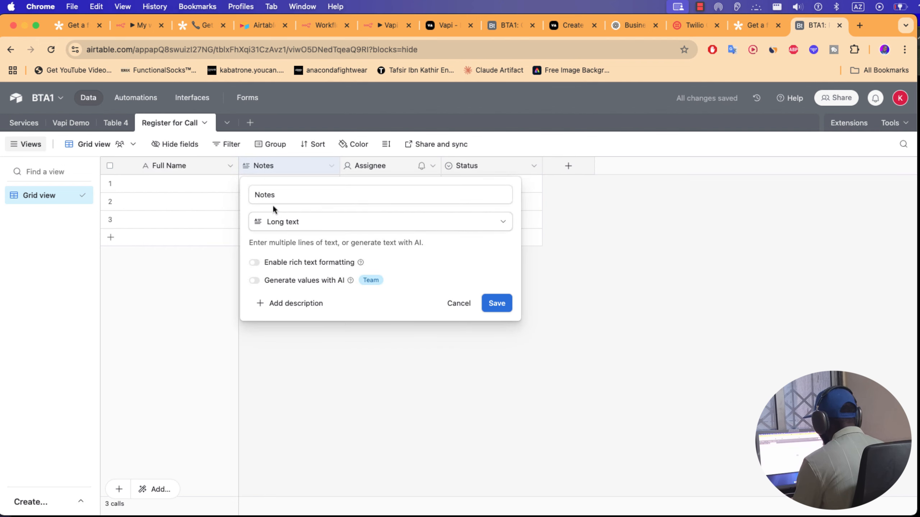
pyautogui.doubleClick(271, 195)
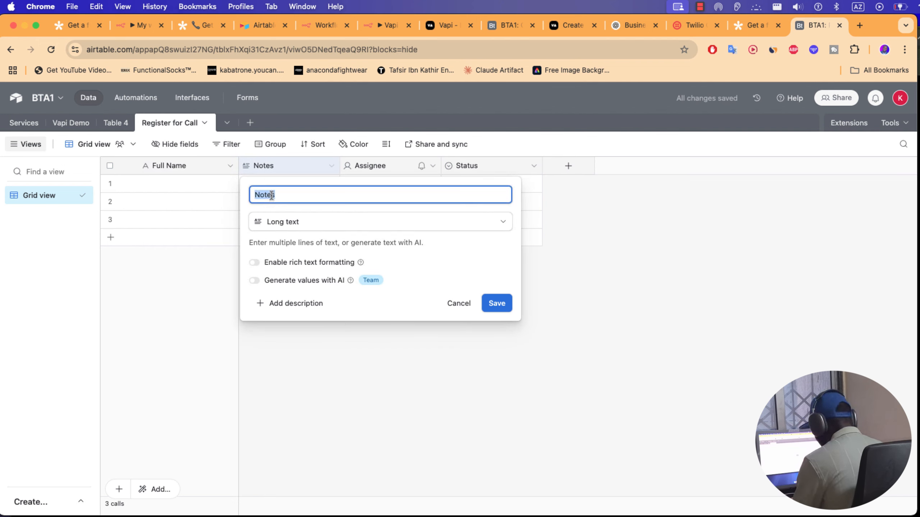
pyautogui.write('Phone number')
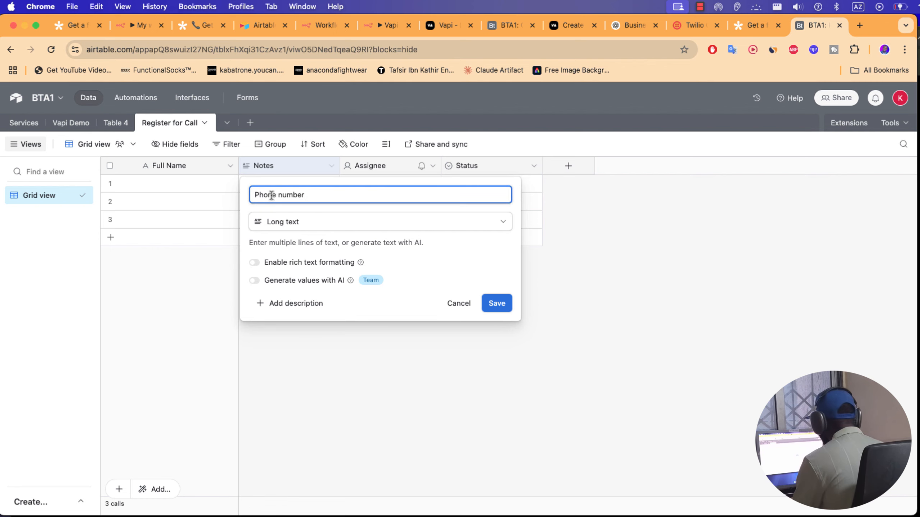
pyautogui.click(277, 221)
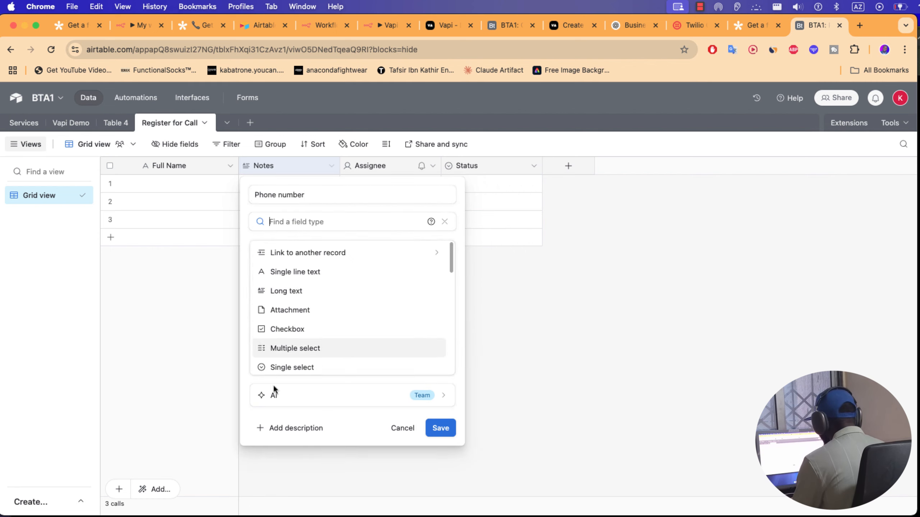
pyautogui.scroll(-1, 283, 315)
pyautogui.scroll(-3, 283, 319)
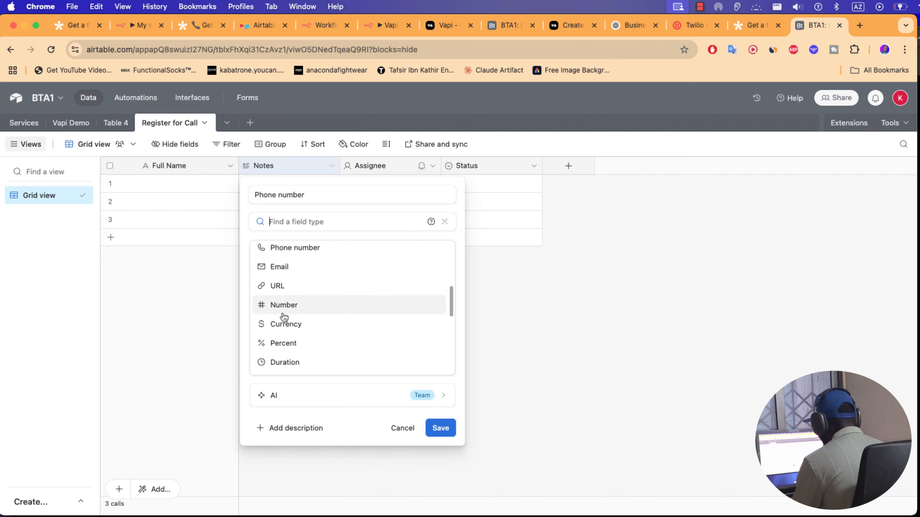
pyautogui.scroll(-1, 292, 275)
pyautogui.scroll(1, 293, 255)
pyautogui.click(296, 246)
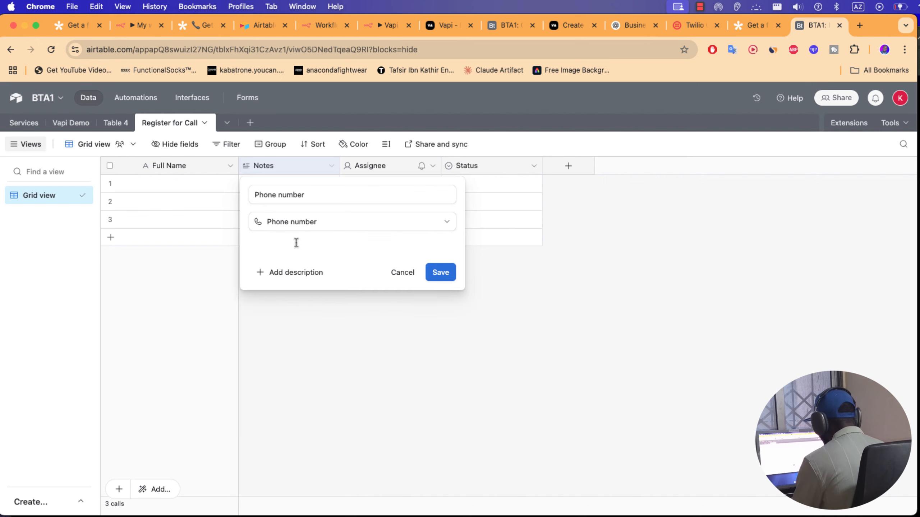
pyautogui.click(437, 272)
# Rename the Assignee field to Email and change its field type to Email
pyautogui.doubleClick(382, 172)
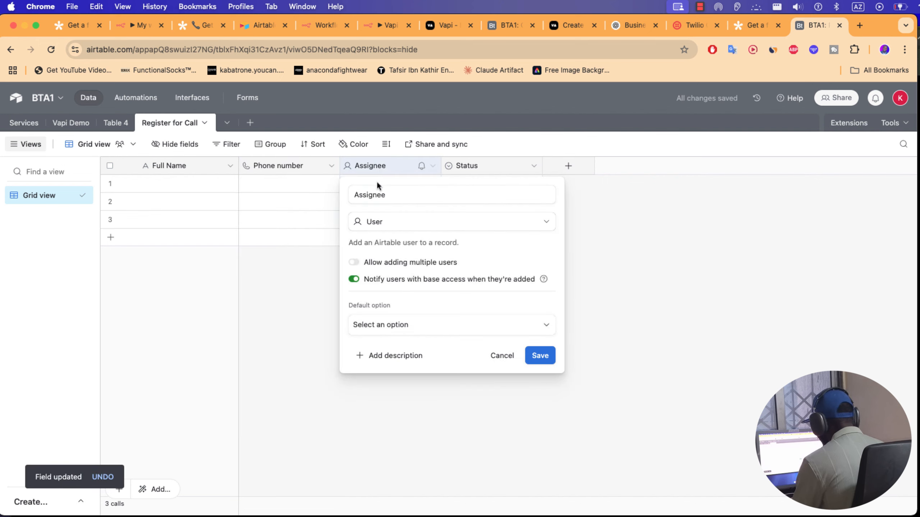
pyautogui.click(377, 195)
pyautogui.doubleClick(377, 195)
pyautogui.write('Emai')
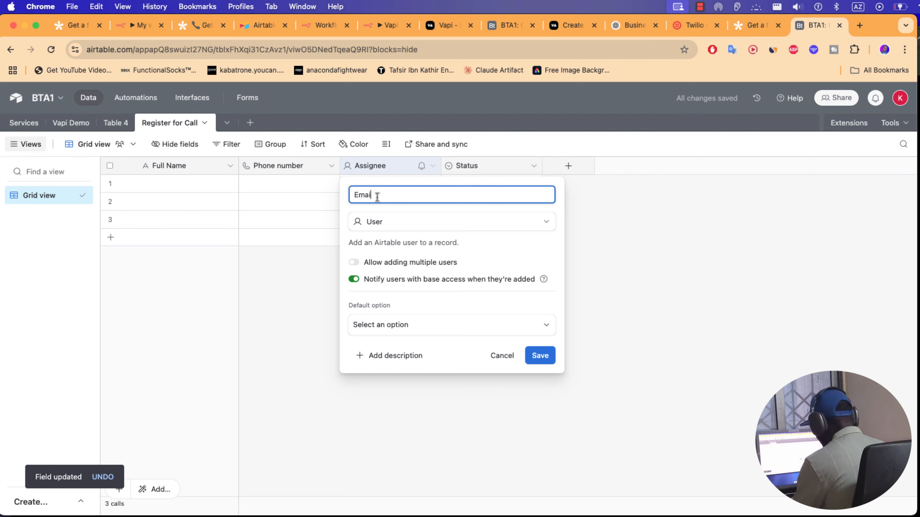
pyautogui.write('l')
pyautogui.click(414, 223)
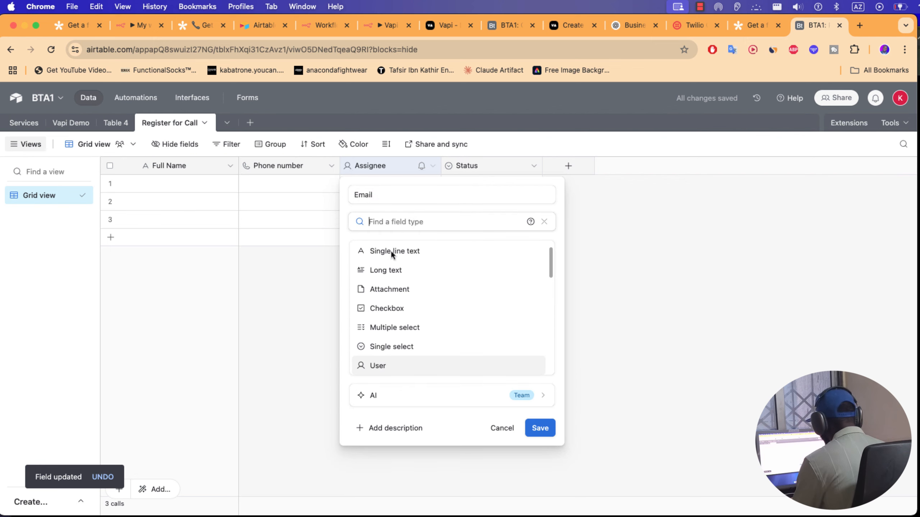
pyautogui.scroll(-5, 388, 349)
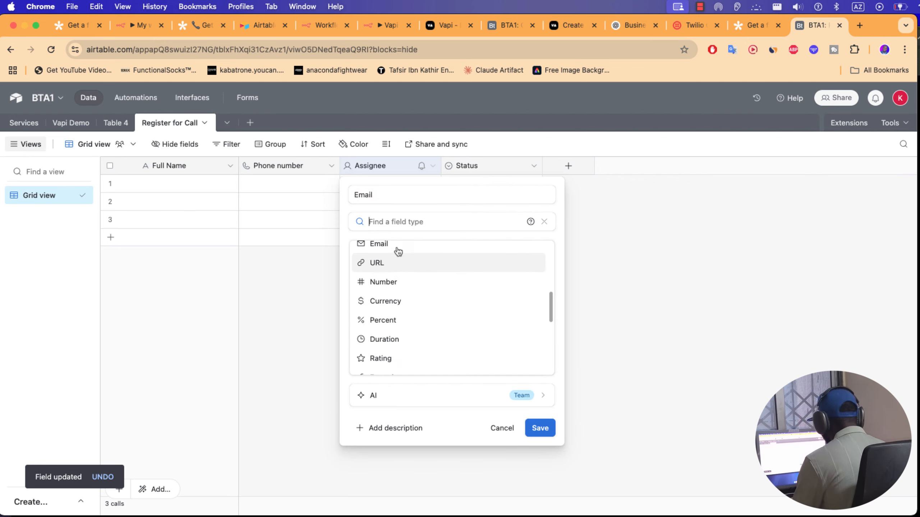
pyautogui.click(397, 248)
pyautogui.click(542, 272)
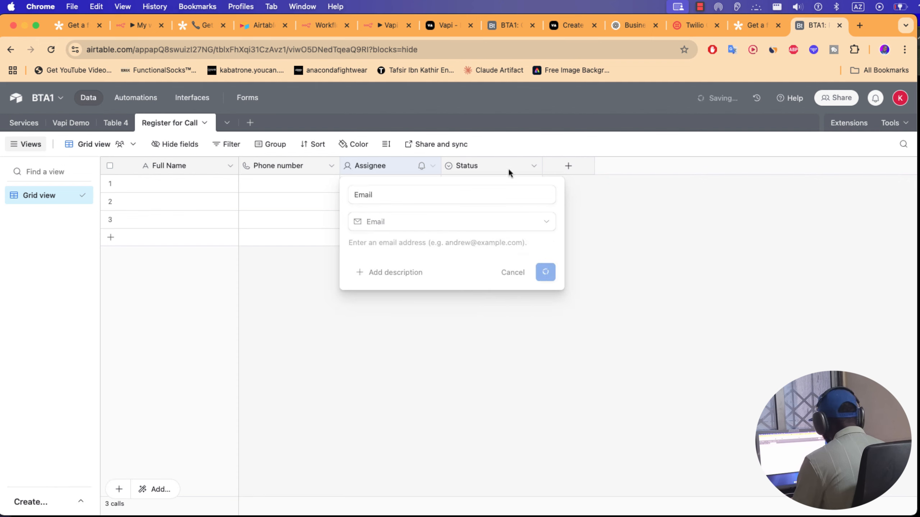
# Edit the Status field and remove its Todo, In progress and Done options
pyautogui.click(532, 166)
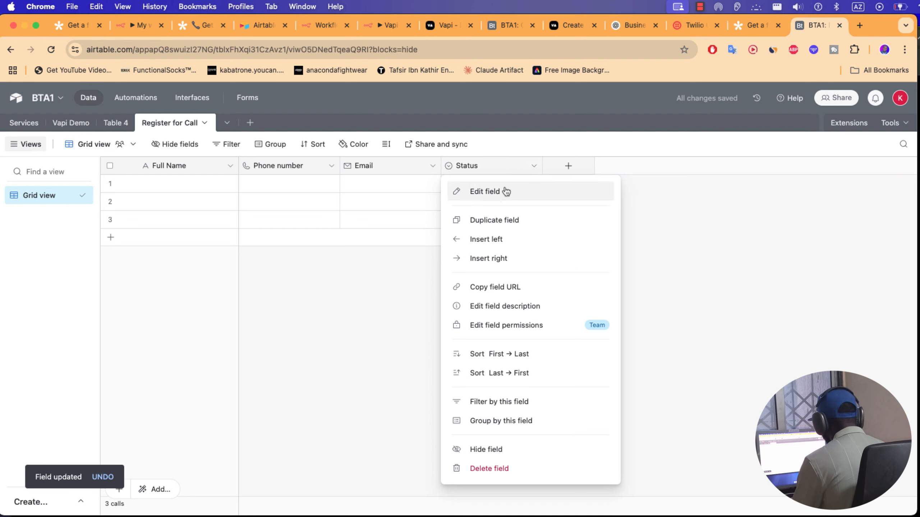
pyautogui.click(501, 194)
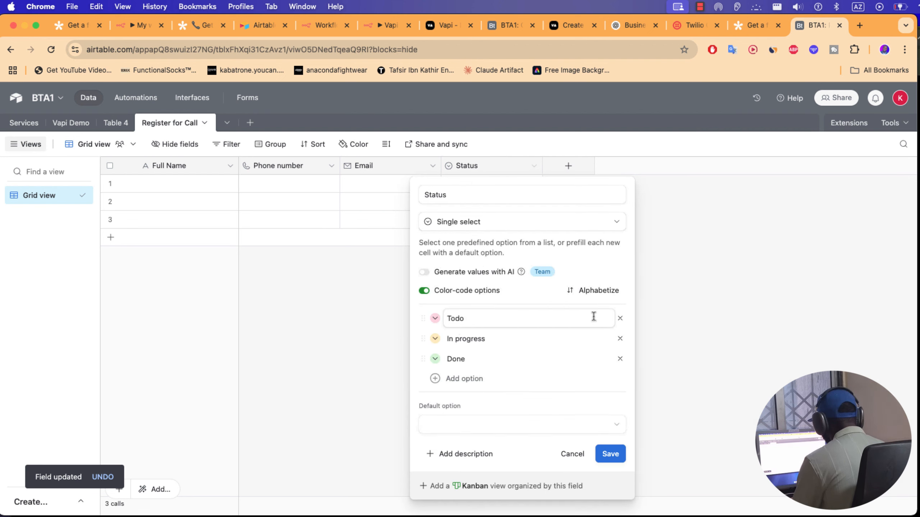
pyautogui.click(620, 319)
pyautogui.click(620, 319)
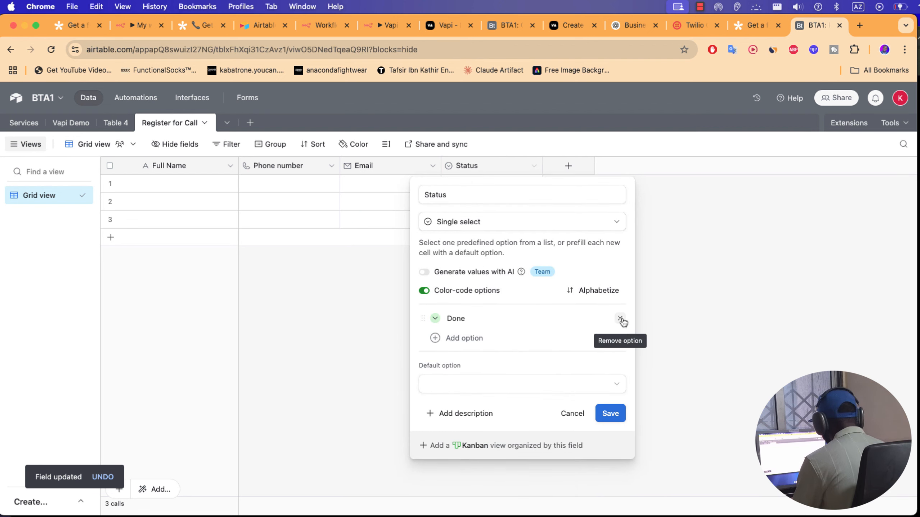
pyautogui.click(620, 318)
# Add a Called option to the Status field and color it light green
pyautogui.click(456, 345)
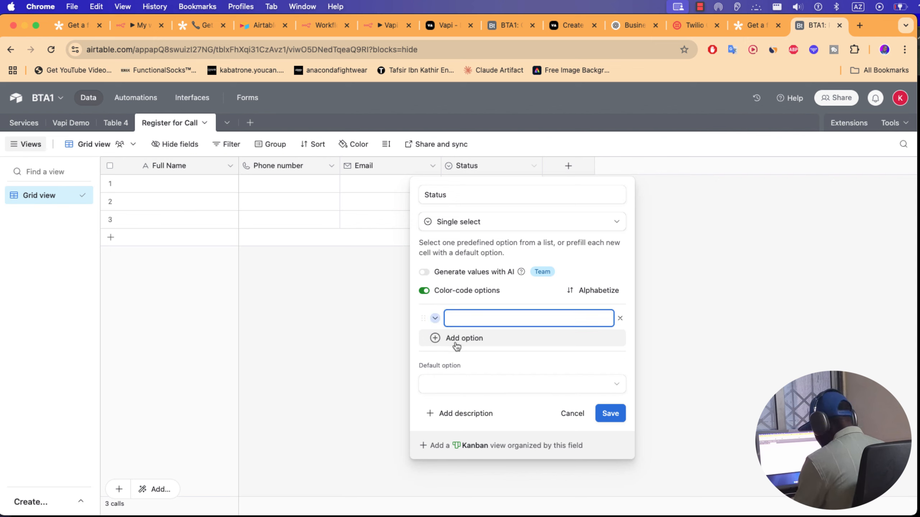
pyautogui.write('Calle')
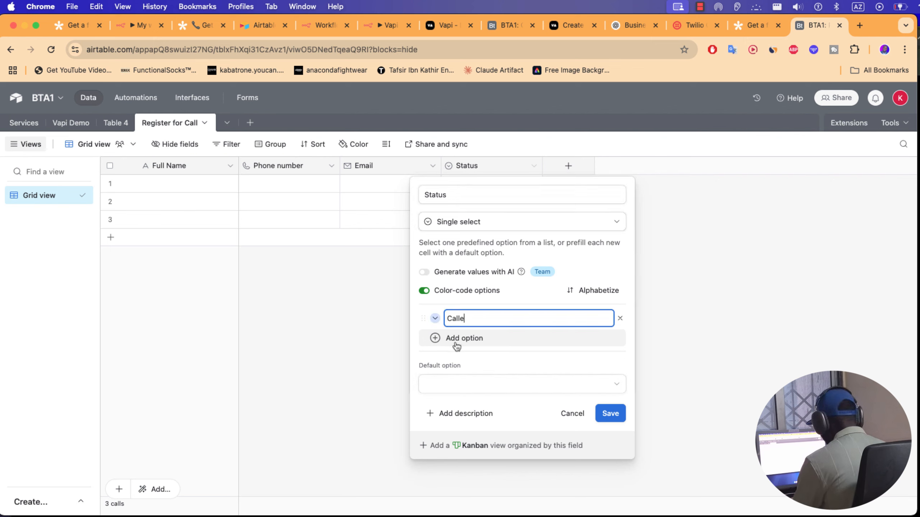
pyautogui.write('d')
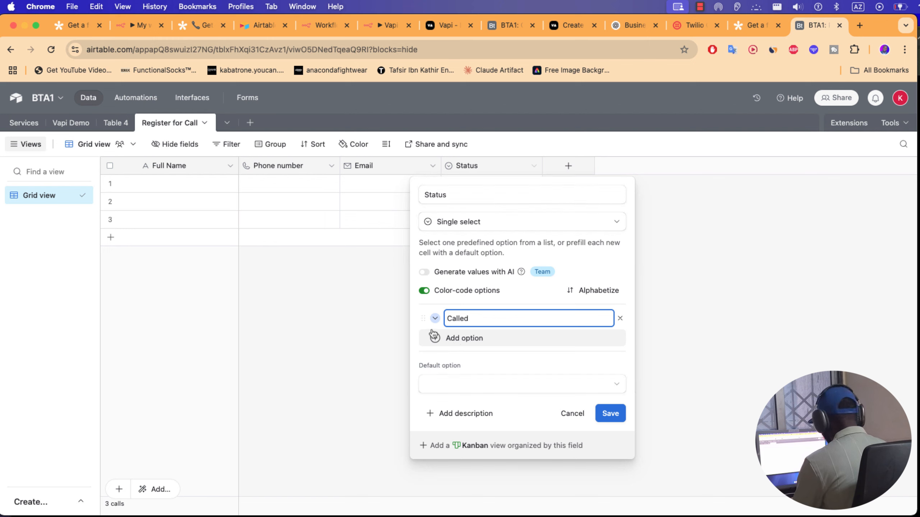
pyautogui.click(434, 318)
pyautogui.click(526, 353)
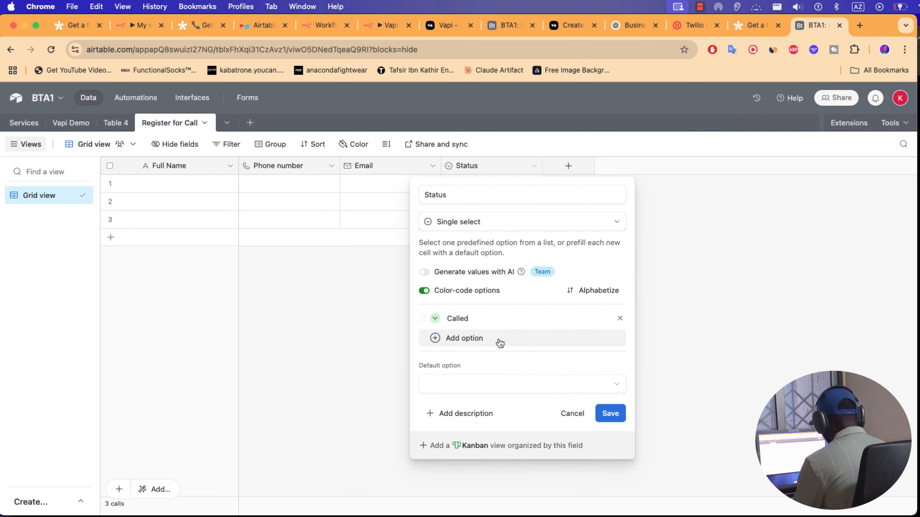
# Add an Un-Called option colored light yellow to the Status field and save the field
pyautogui.click(464, 340)
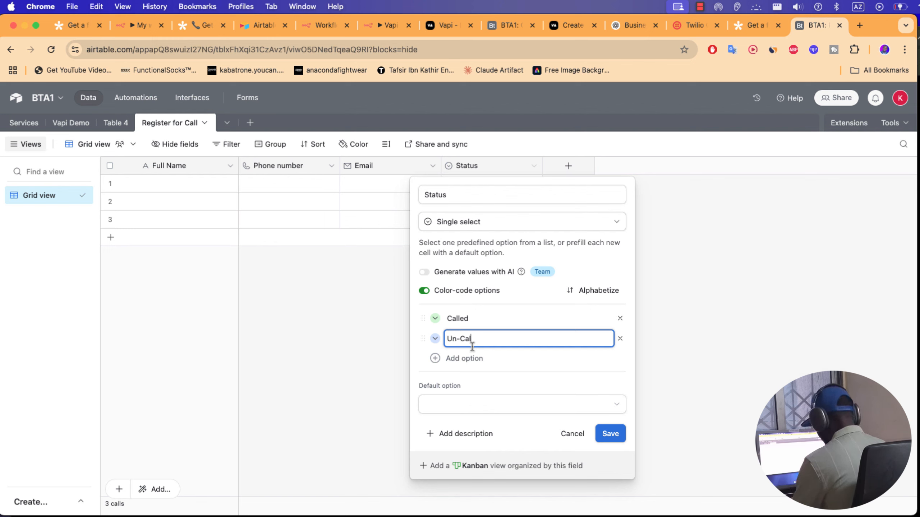
pyautogui.write('Un-Called')
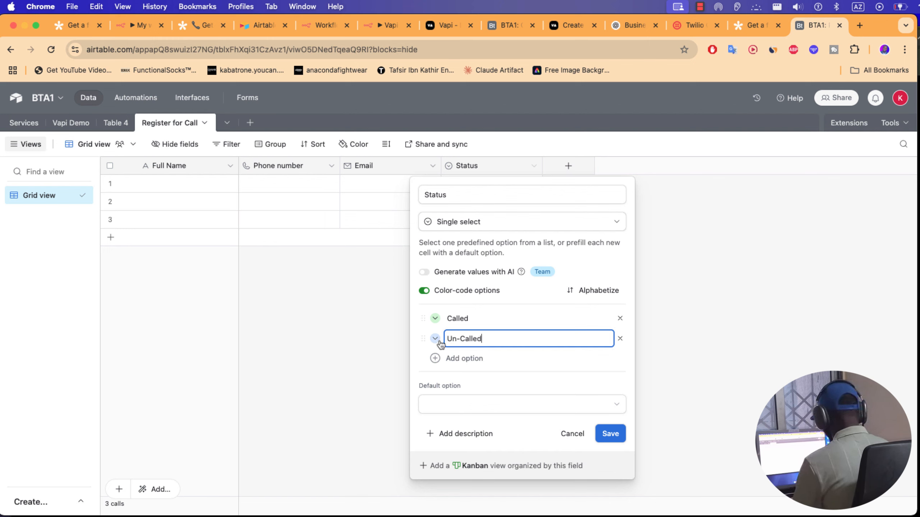
pyautogui.click(435, 339)
pyautogui.click(458, 394)
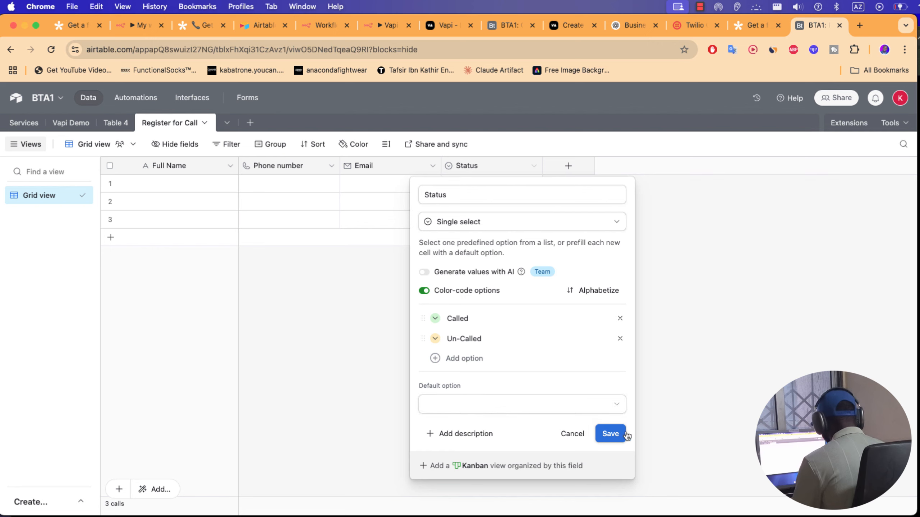
pyautogui.click(623, 434)
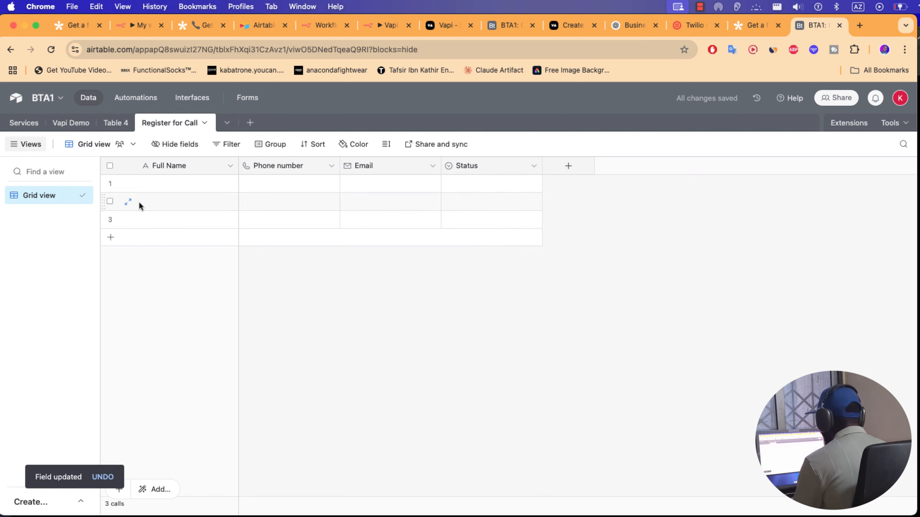
# Delete the three empty records from the Register for Call table
pyautogui.click(110, 219)
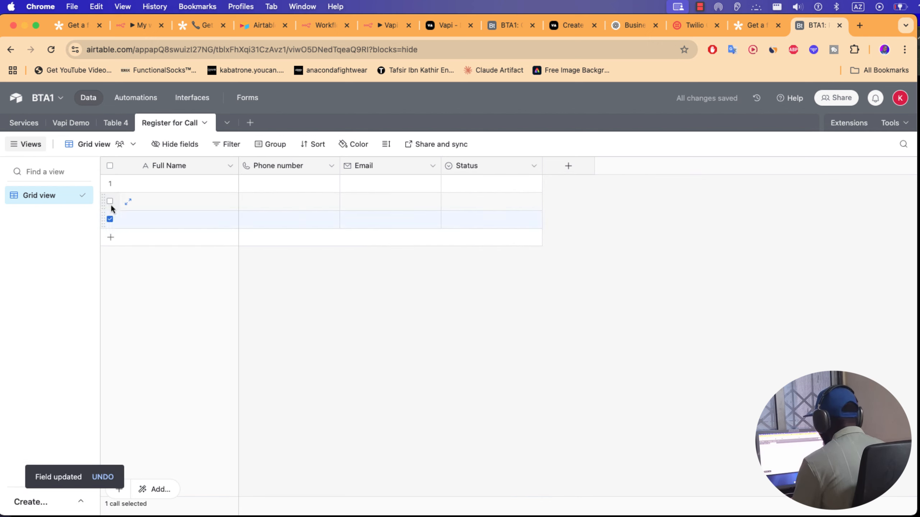
pyautogui.click(110, 201)
pyautogui.click(109, 183)
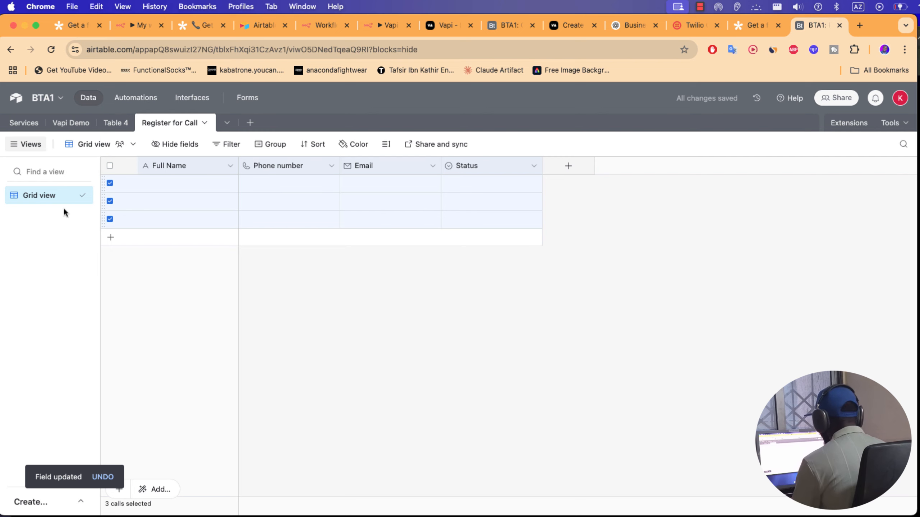
pyautogui.rightClick(164, 212)
pyautogui.click(209, 253)
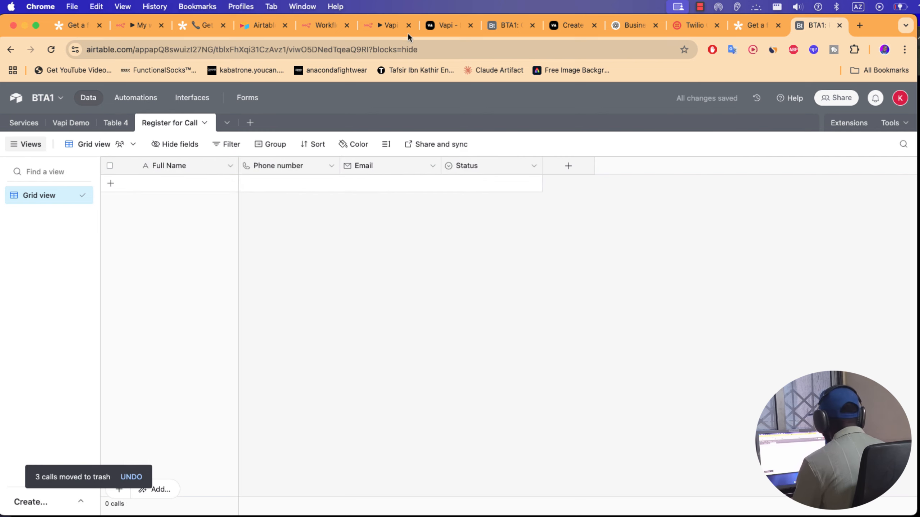
# Return to the Airtable node in n8n, discard the blank credential and open the Airtable Personal Access Token account 4 credential
pyautogui.click(203, 25)
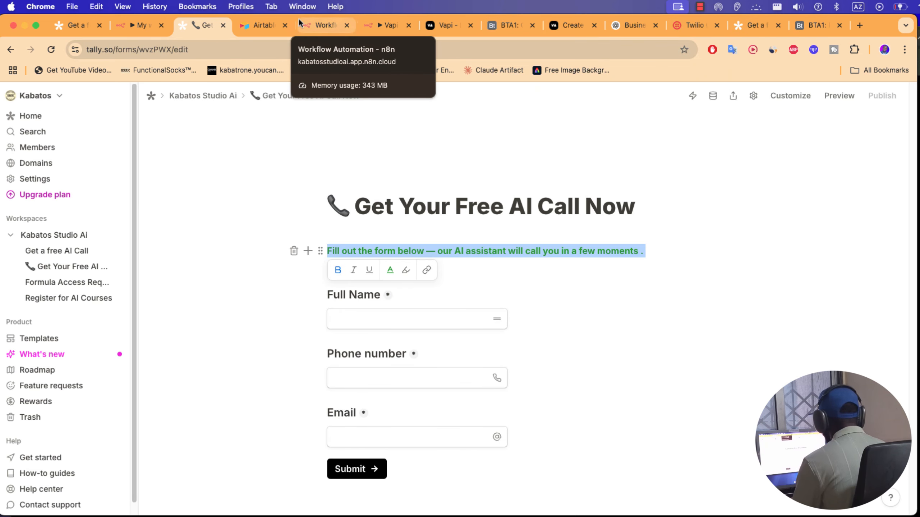
pyautogui.click(801, 29)
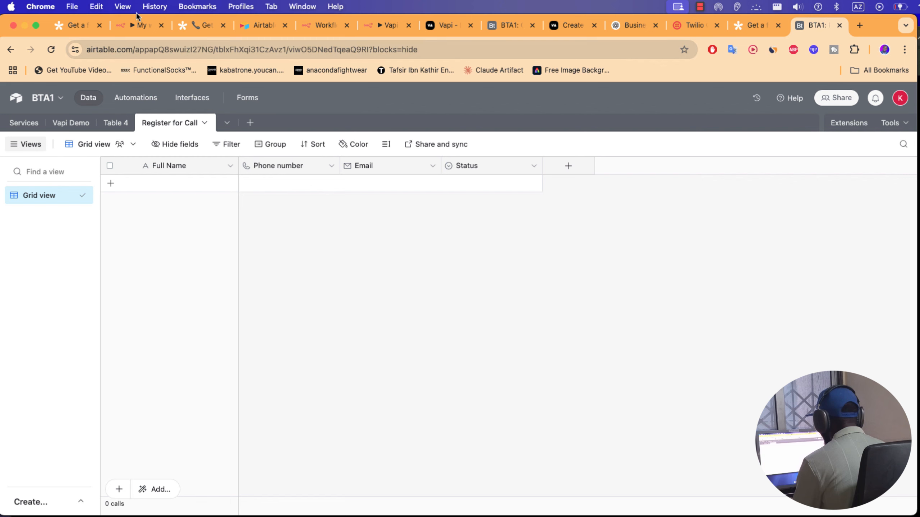
pyautogui.click(141, 26)
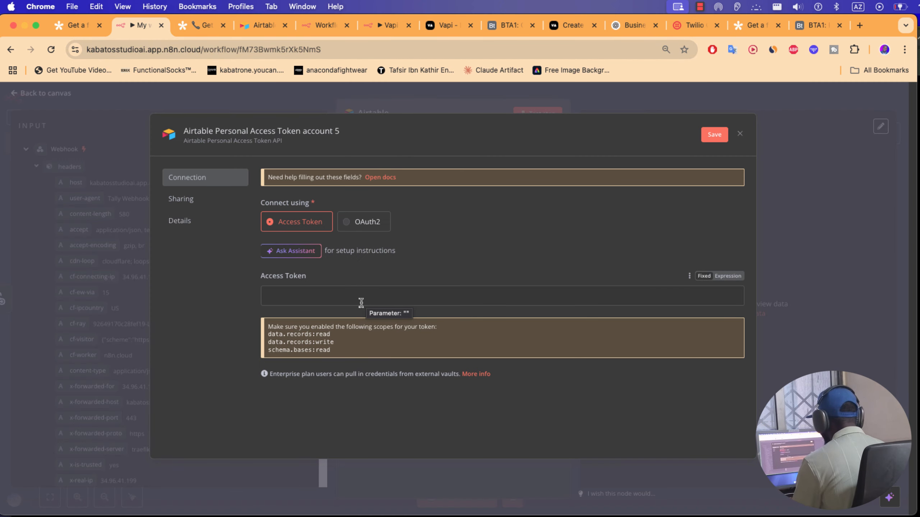
pyautogui.click(548, 96)
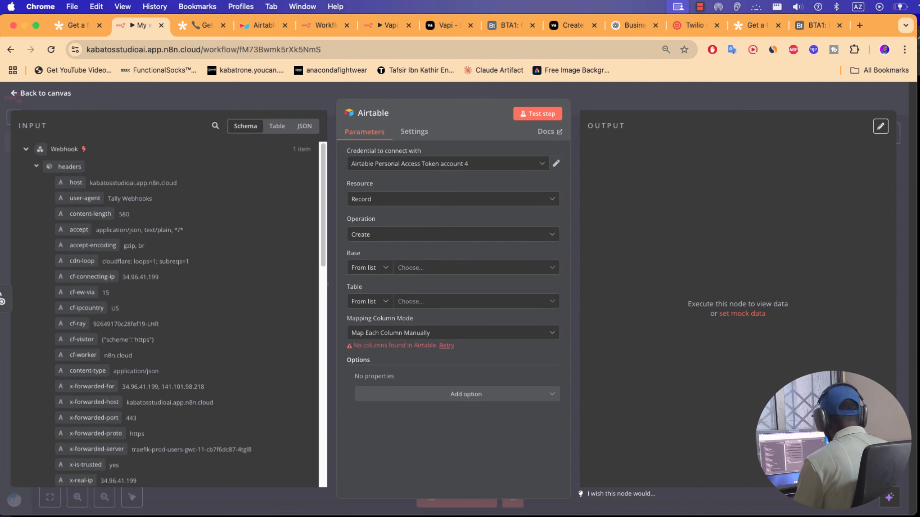
pyautogui.click(557, 164)
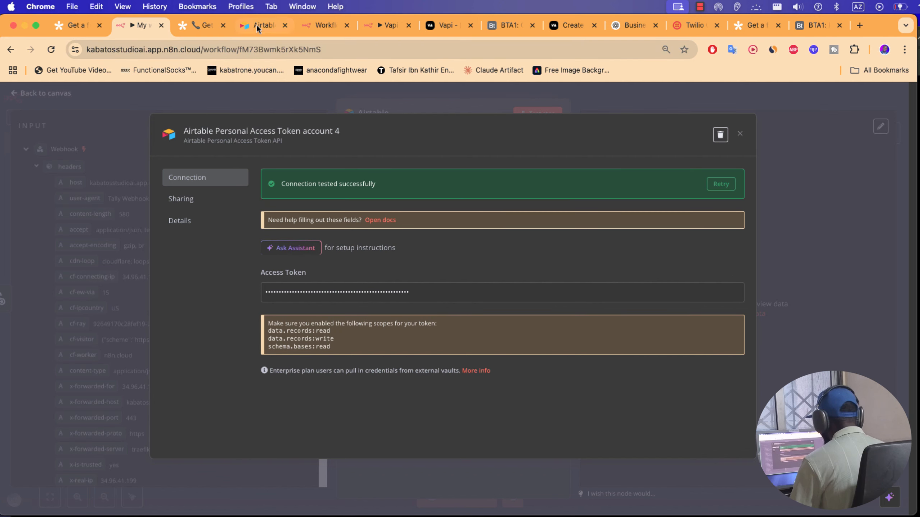
# In Airtable's Builder Hub, start a personal access token named Register for Call and grant it all available scopes
pyautogui.click(258, 26)
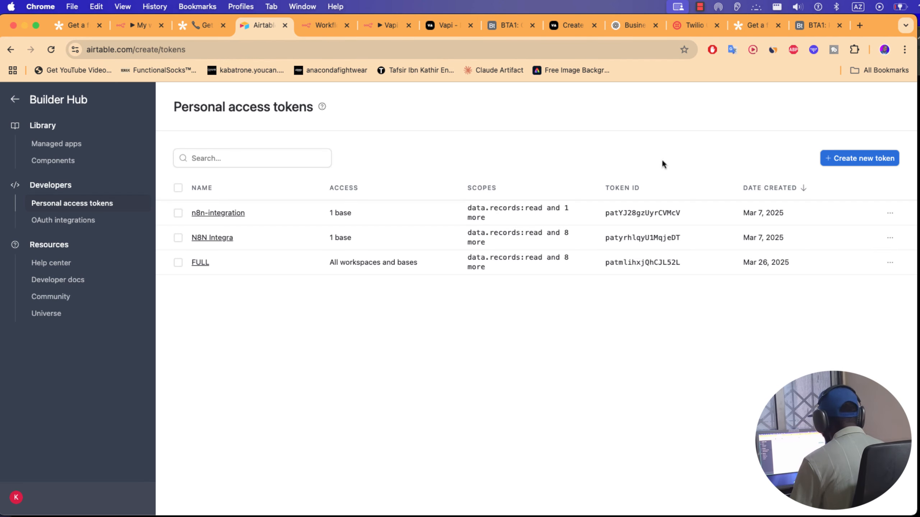
pyautogui.click(848, 157)
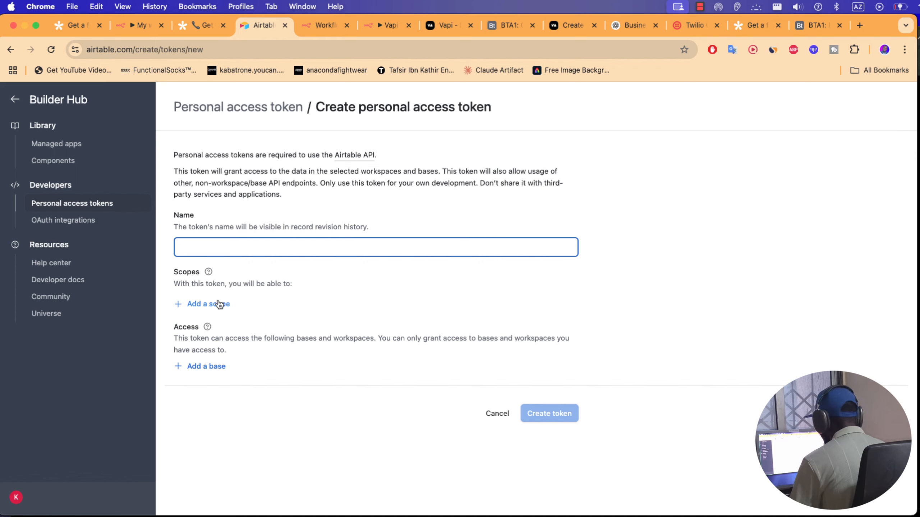
pyautogui.write('Register for Call')
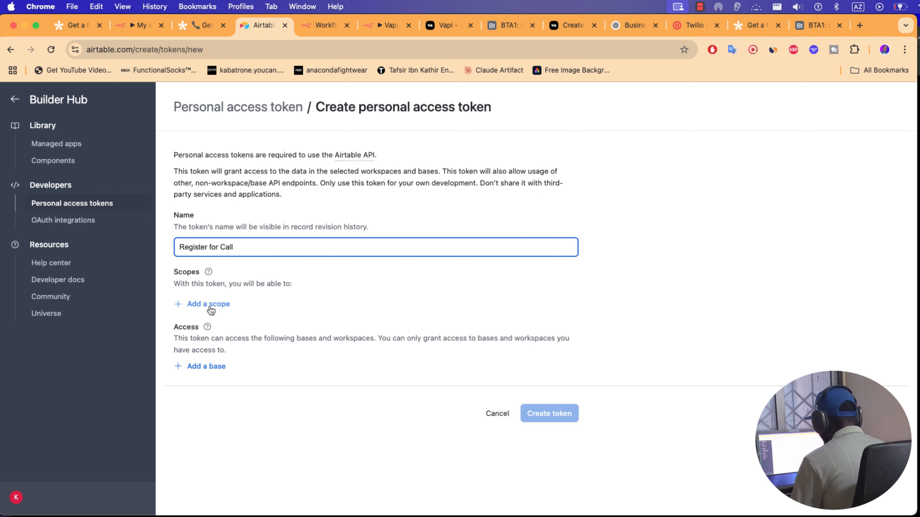
pyautogui.click(211, 304)
pyautogui.click(218, 362)
pyautogui.click(221, 329)
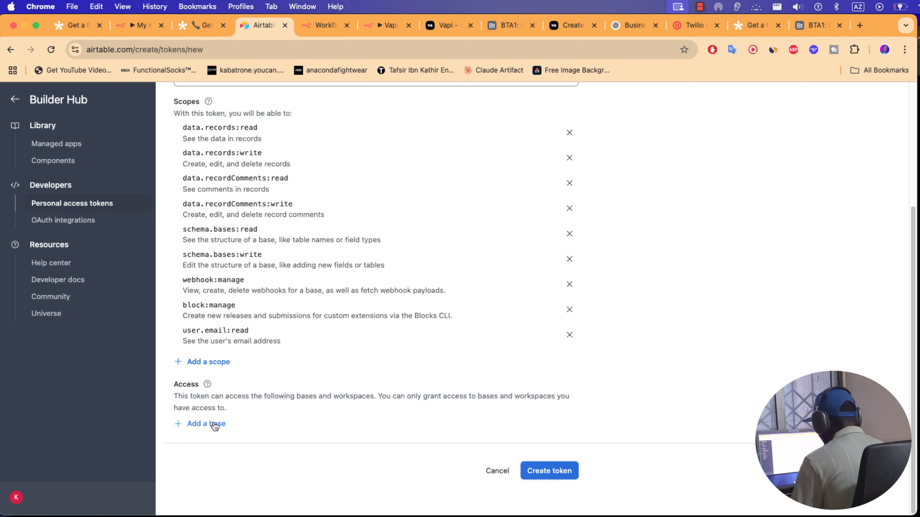
# Give the token access to the BTA1, KABATOS, Market and Base demo bases
pyautogui.click(215, 424)
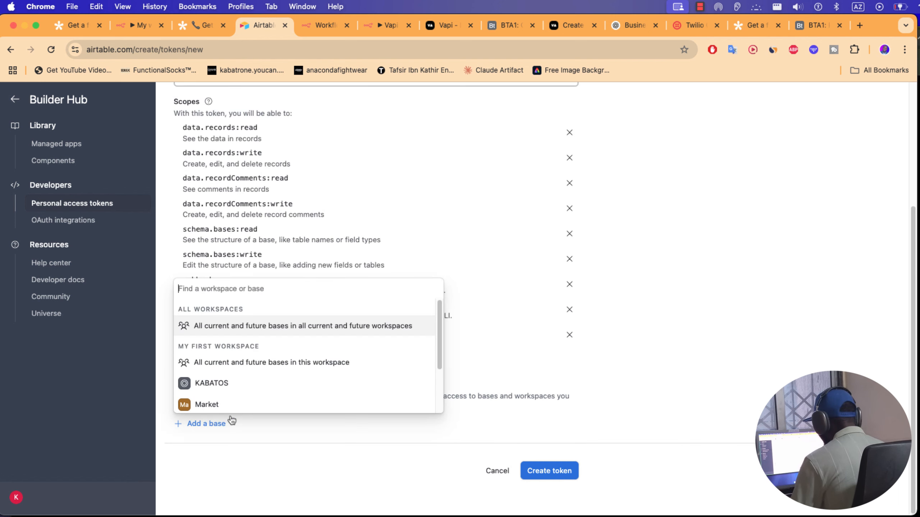
pyautogui.scroll(-2, 236, 339)
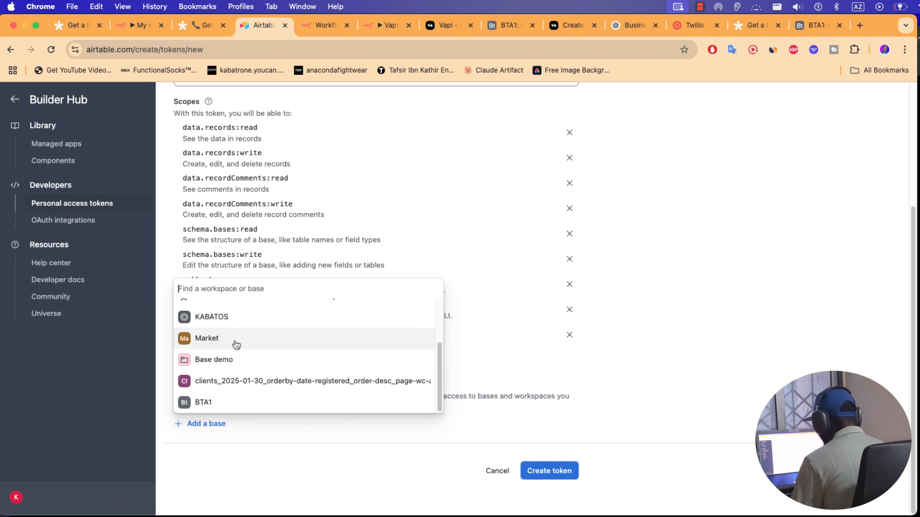
pyautogui.click(217, 404)
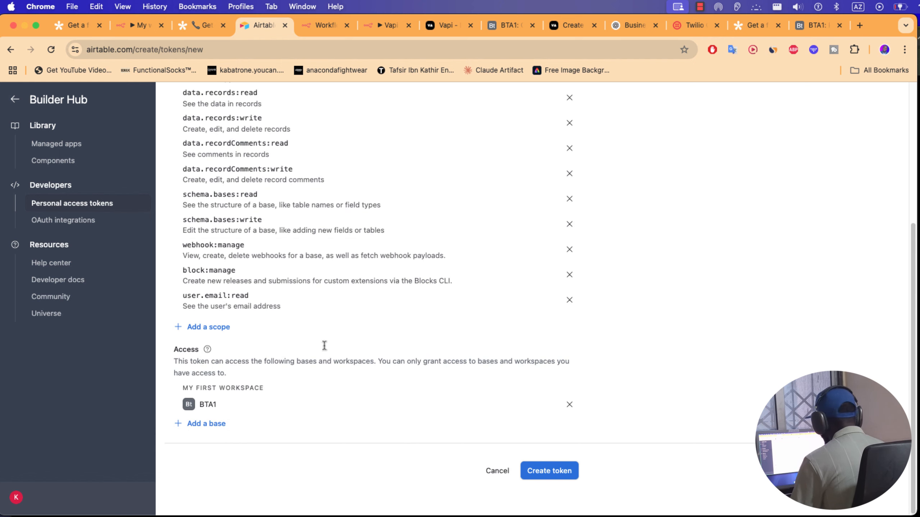
pyautogui.click(228, 428)
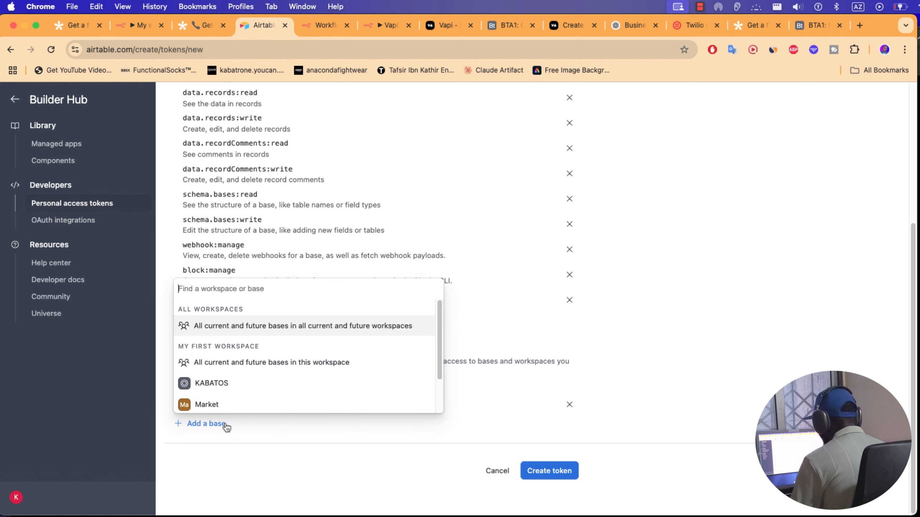
pyautogui.click(217, 382)
pyautogui.click(220, 442)
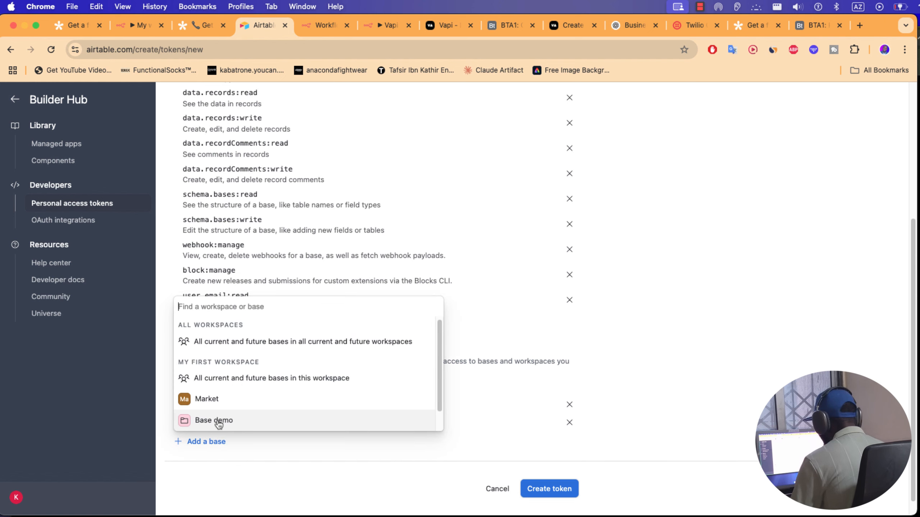
pyautogui.click(220, 422)
pyautogui.click(217, 459)
pyautogui.click(218, 422)
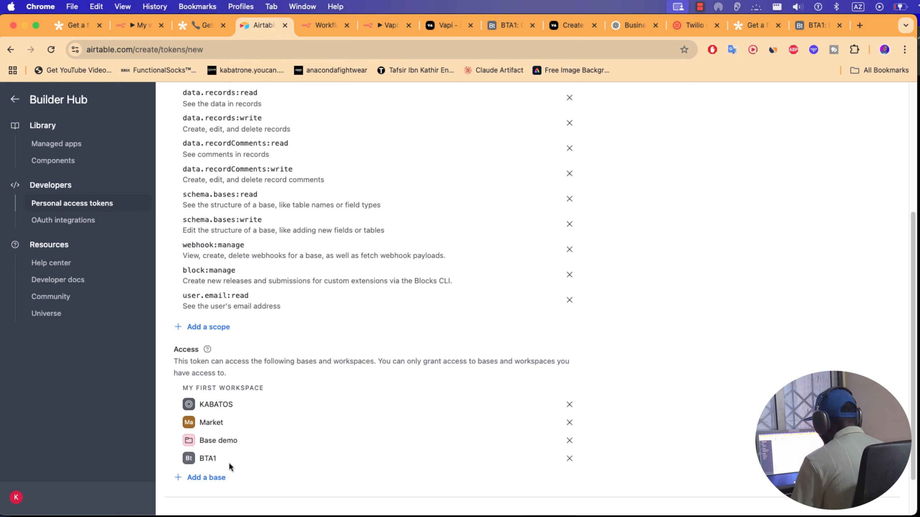
# Extend the token's access to the clients CSV base and to all current and future bases in My First Workspace and all workspaces
pyautogui.scroll(-2, 228, 471)
pyautogui.click(220, 429)
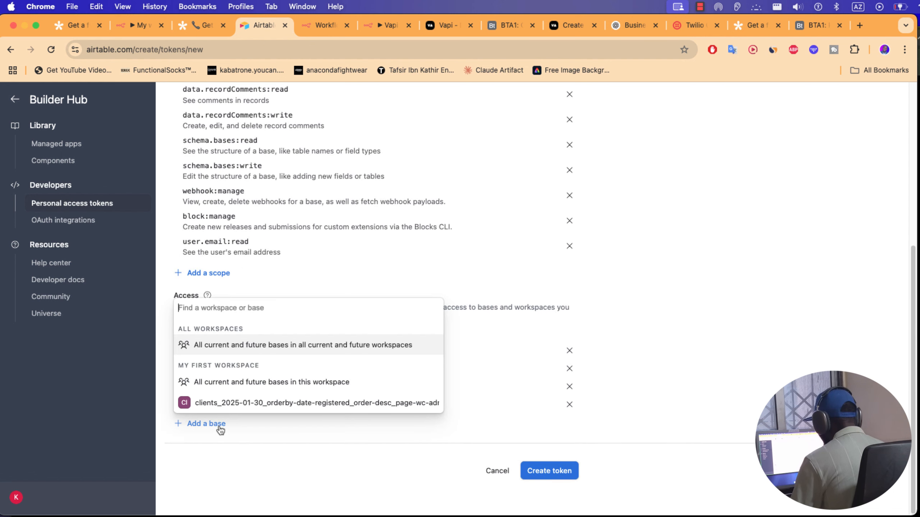
pyautogui.click(220, 402)
pyautogui.click(222, 440)
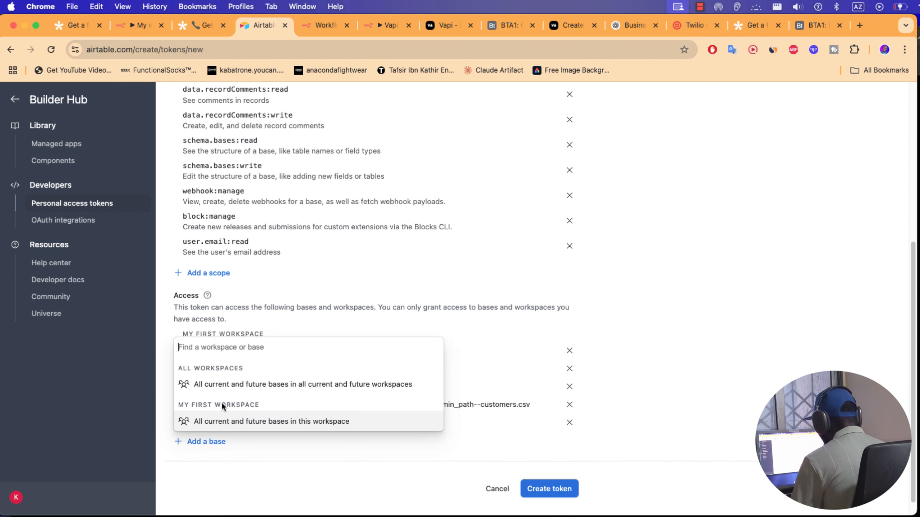
pyautogui.click(228, 423)
pyautogui.click(217, 460)
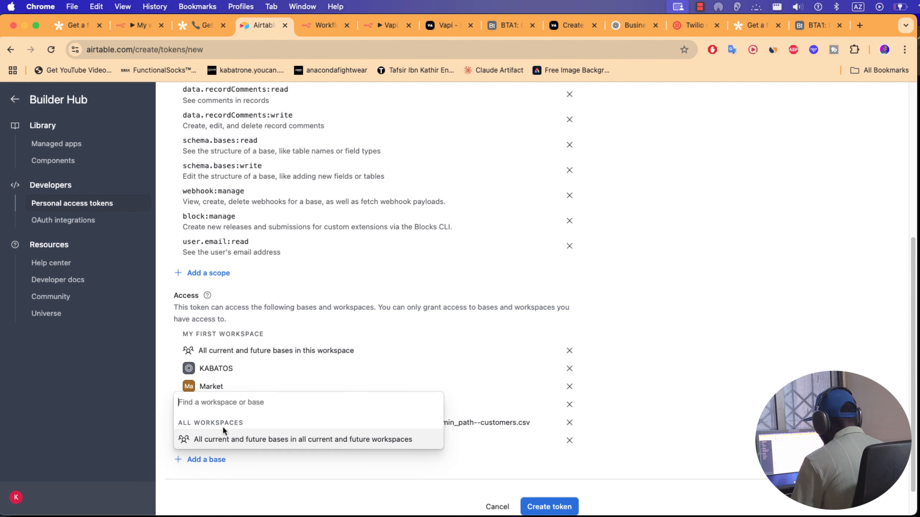
pyautogui.click(228, 440)
pyautogui.scroll(-3, 493, 492)
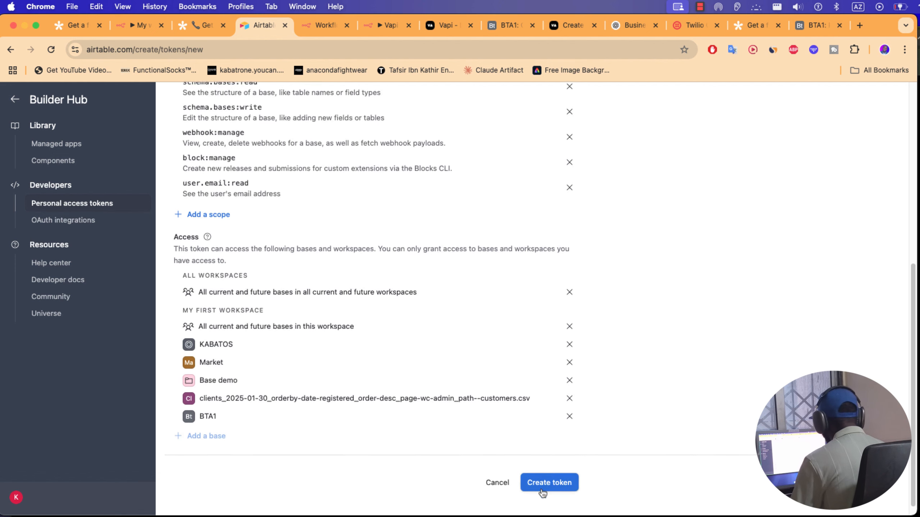
# Create the personal access token, copy it and switch back to the n8n workflow
pyautogui.click(554, 478)
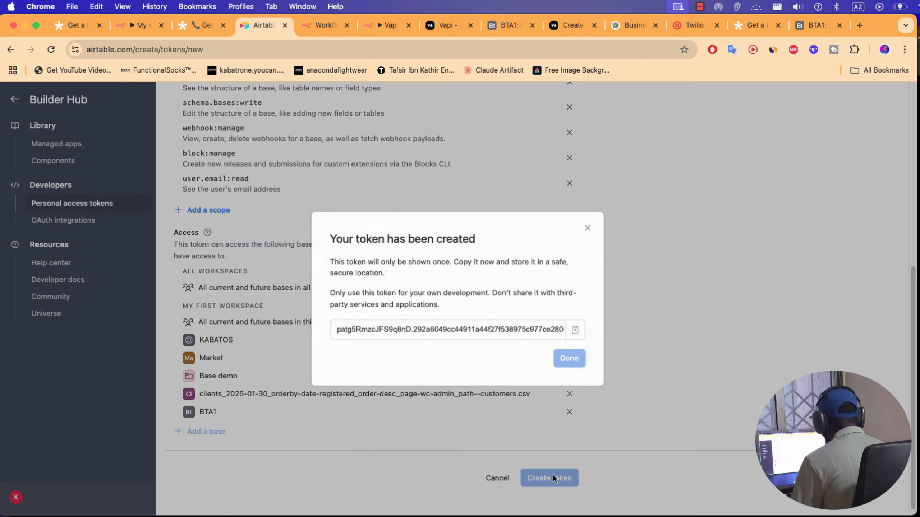
pyautogui.click(574, 330)
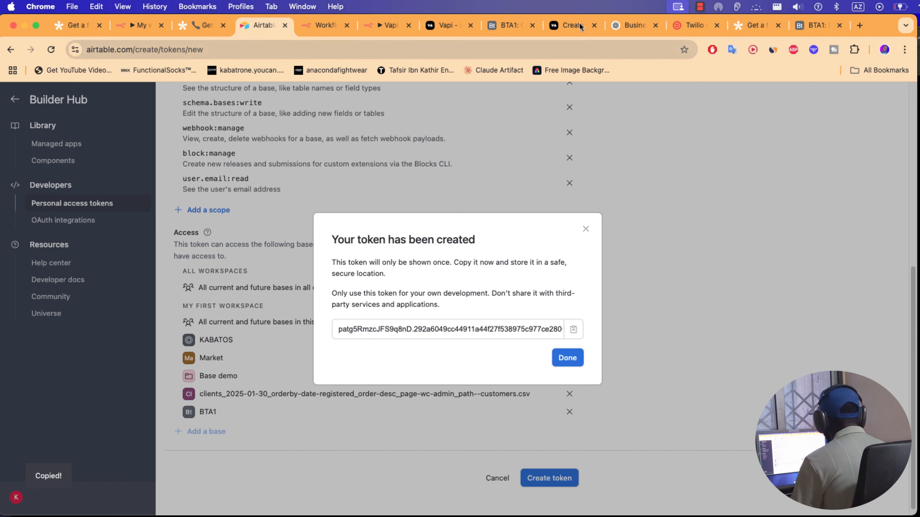
pyautogui.click(140, 35)
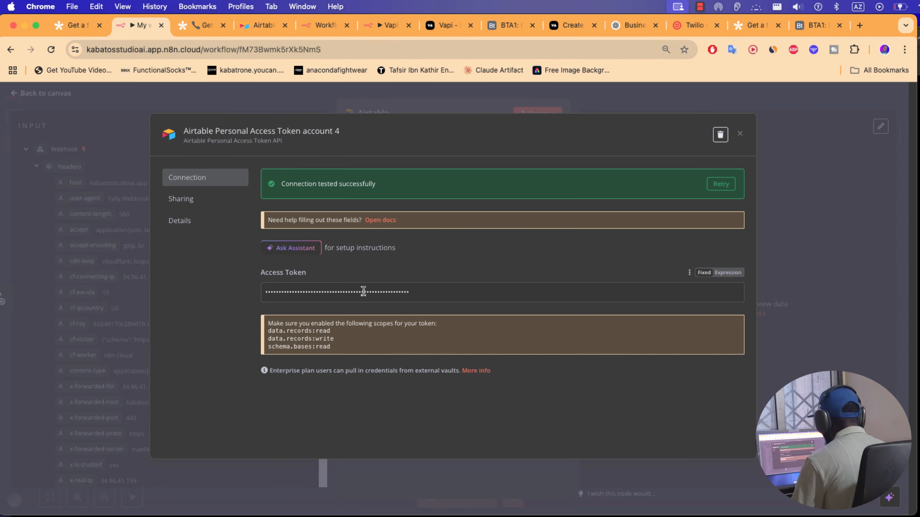
pyautogui.doubleClick(363, 292)
pyautogui.press('super+v')
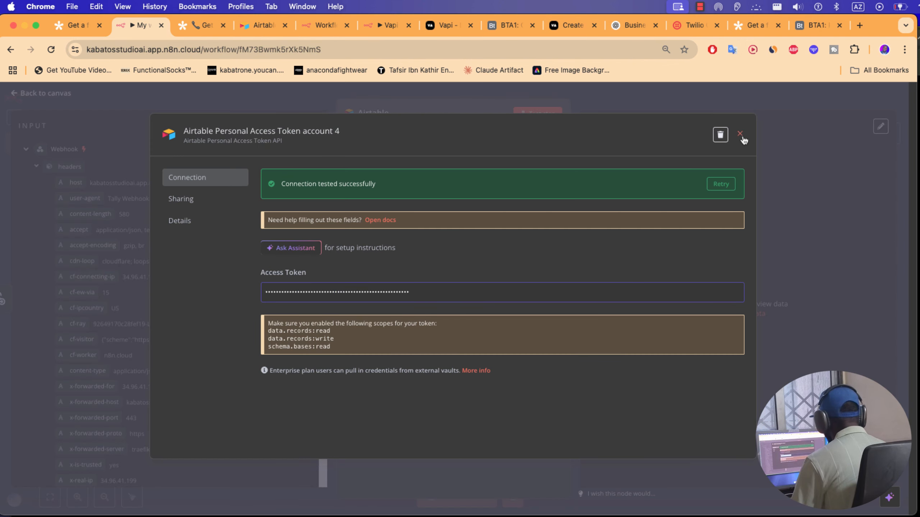
pyautogui.click(739, 134)
# Create a new Airtable credential for the node, paste the copied token as its Access Token and save it
pyautogui.click(546, 165)
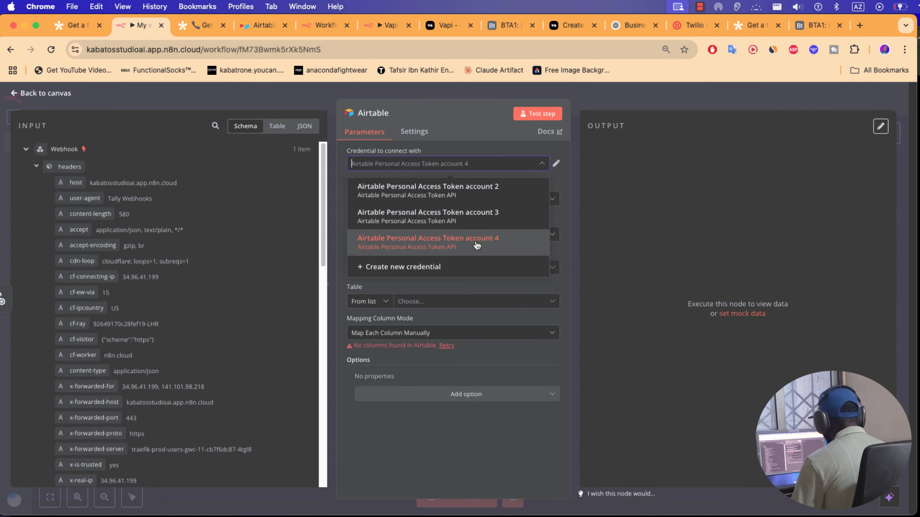
pyautogui.click(464, 265)
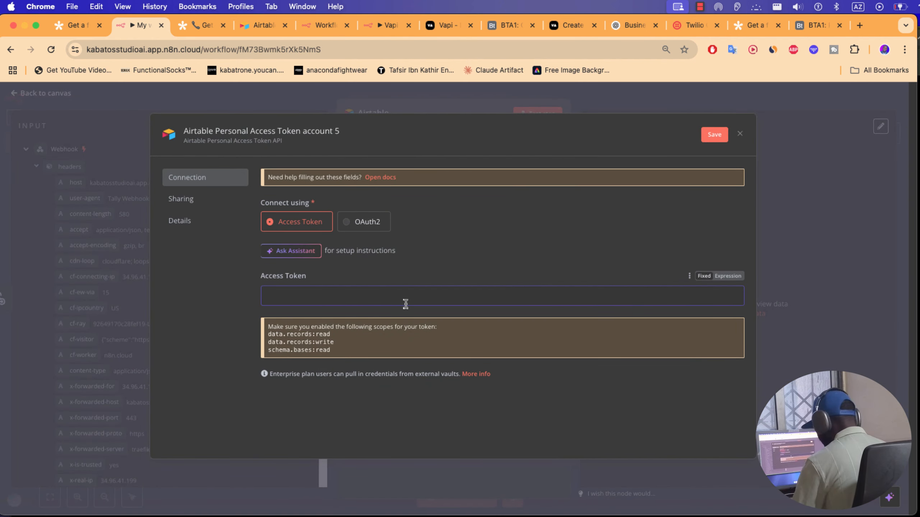
pyautogui.press('super+v')
pyautogui.click(715, 134)
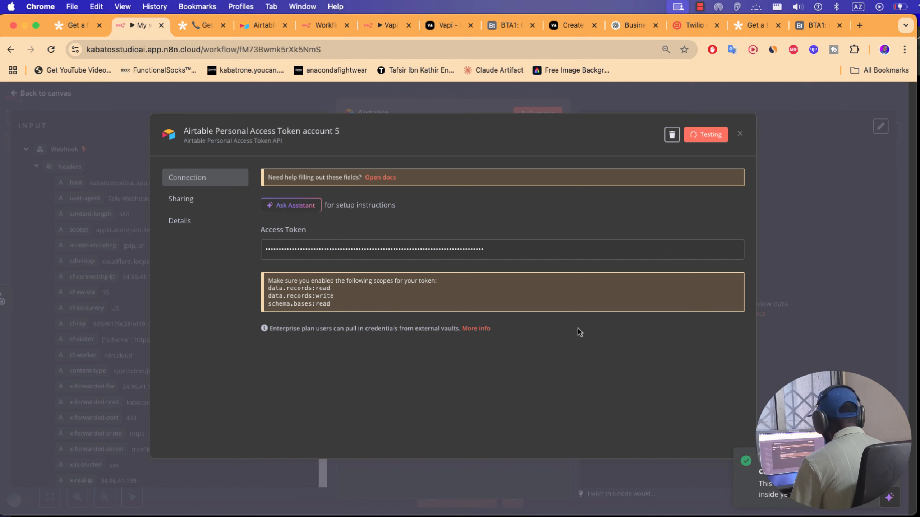
pyautogui.click(790, 248)
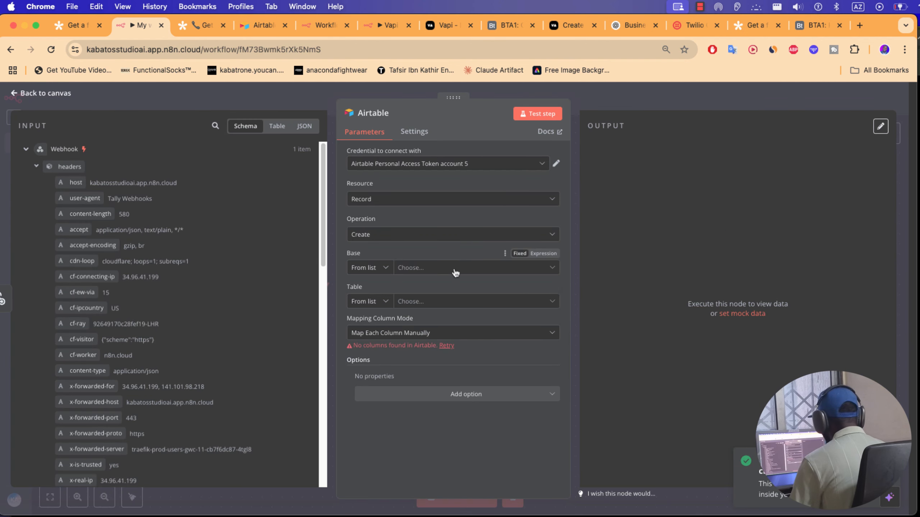
# Set the Airtable node's base to BTA1 and its table to Register for Call
pyautogui.click(440, 268)
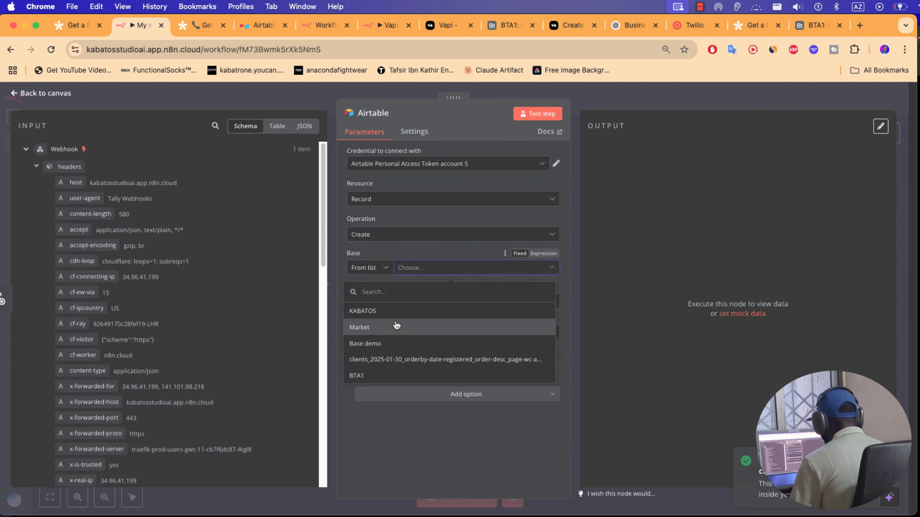
pyautogui.click(378, 376)
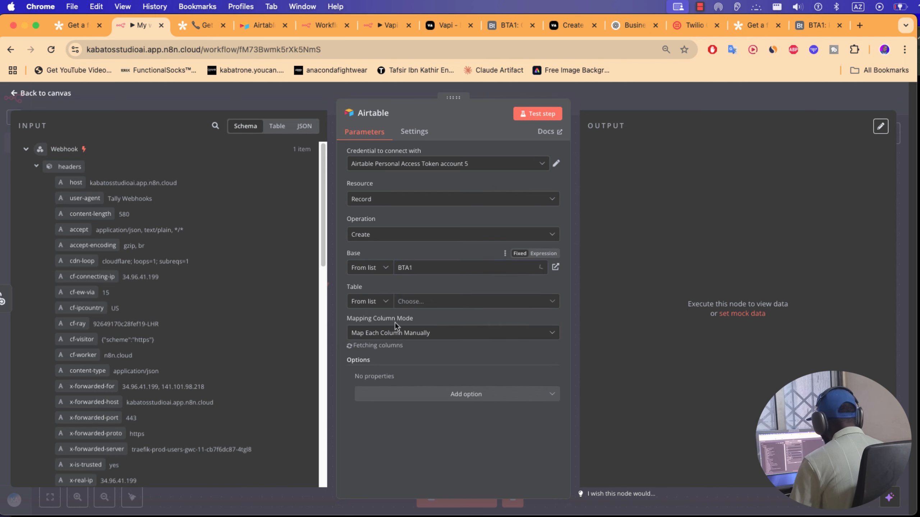
pyautogui.click(459, 307)
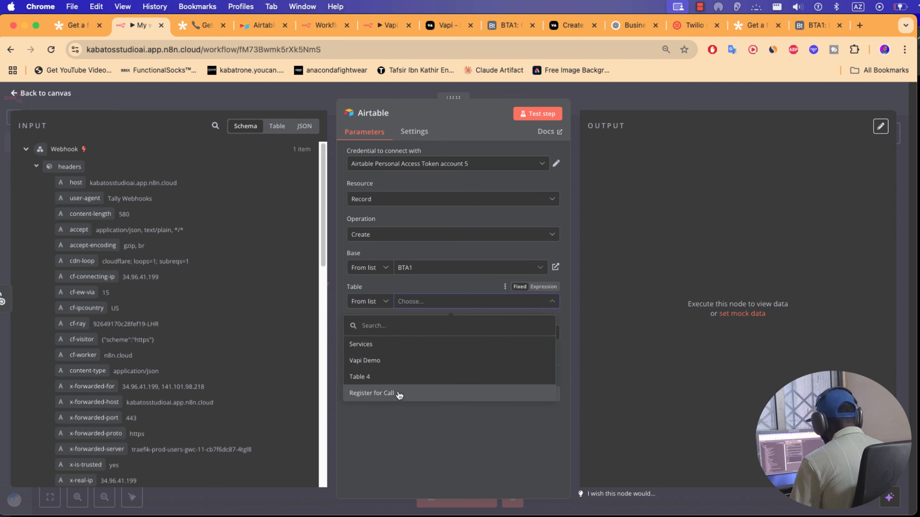
pyautogui.click(392, 396)
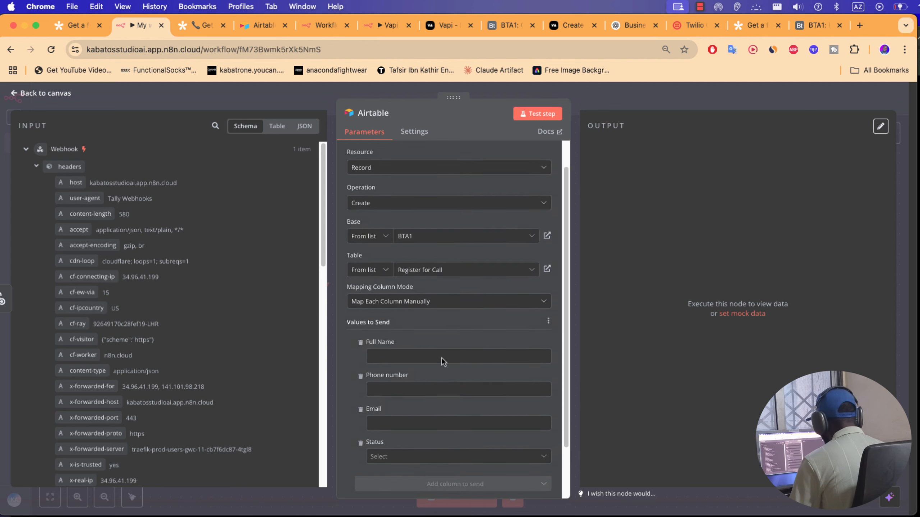
pyautogui.scroll(-3, 440, 348)
pyautogui.scroll(-15, 186, 448)
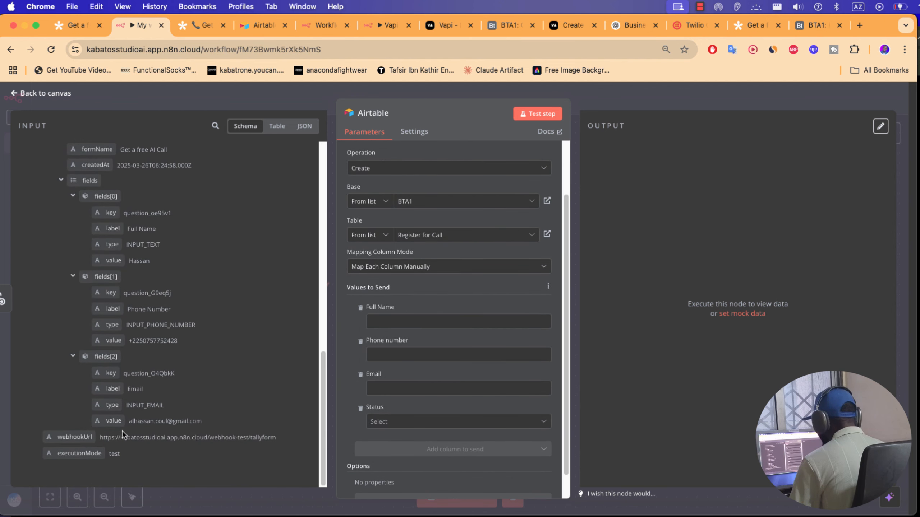
# Map the webhook's email, phone number and full name values to the matching Airtable columns and set Status to Un-Called
pyautogui.moveTo(116, 424); pyautogui.dragTo(354, 394)
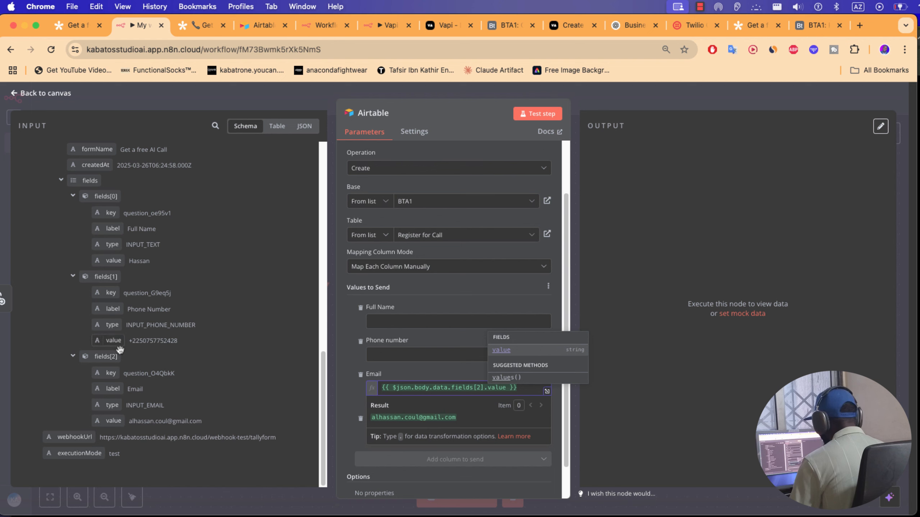
pyautogui.moveTo(102, 344); pyautogui.dragTo(383, 355)
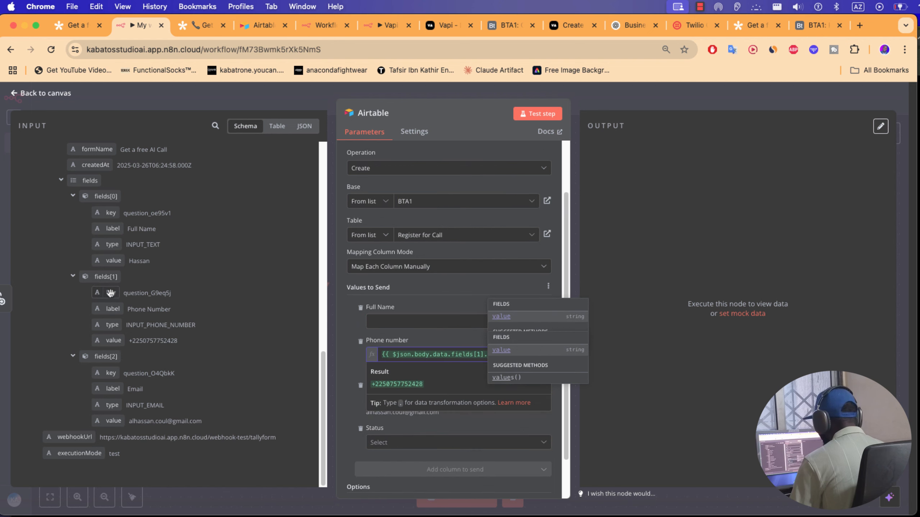
pyautogui.moveTo(116, 262); pyautogui.dragTo(389, 321)
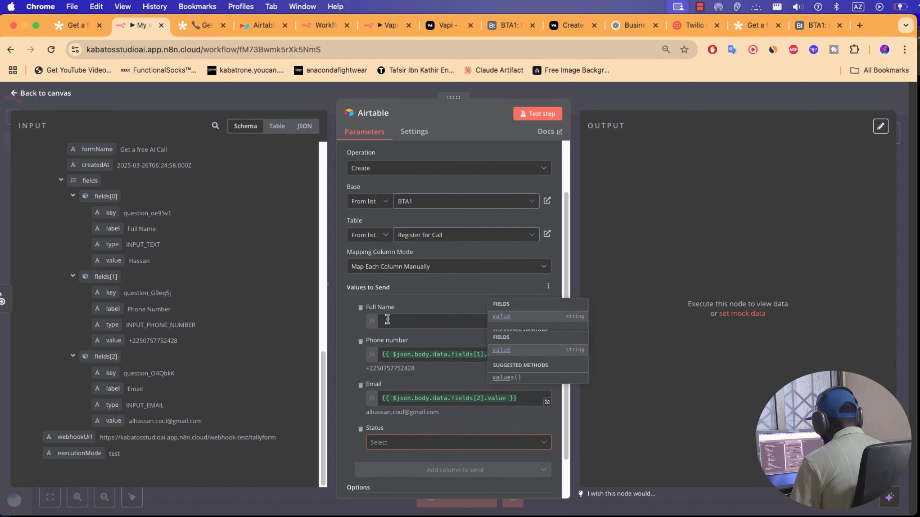
pyautogui.scroll(-1, 361, 392)
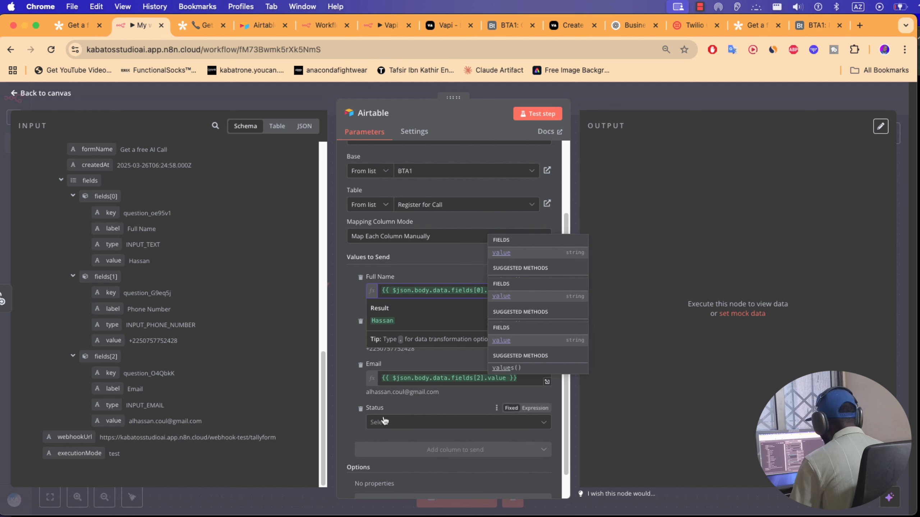
pyautogui.click(384, 422)
pyautogui.scroll(-1, 389, 433)
pyautogui.click(397, 436)
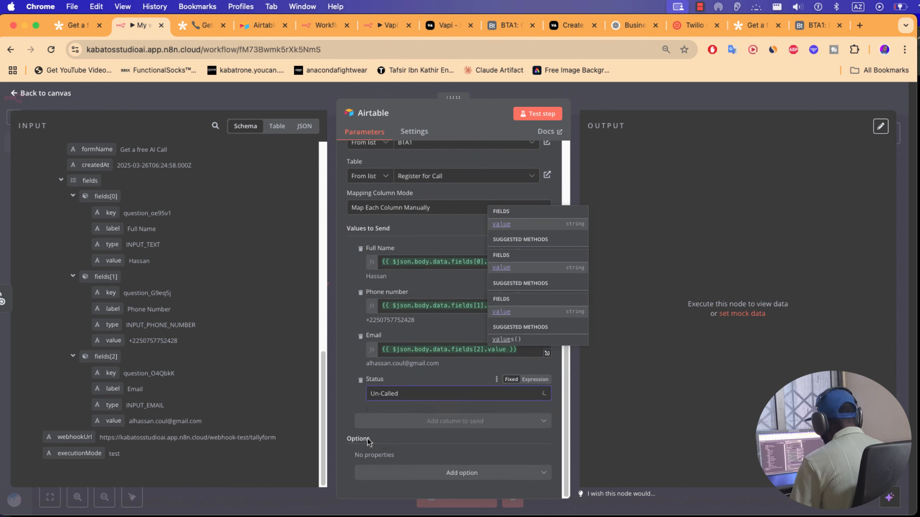
pyautogui.scroll(4, 453, 297)
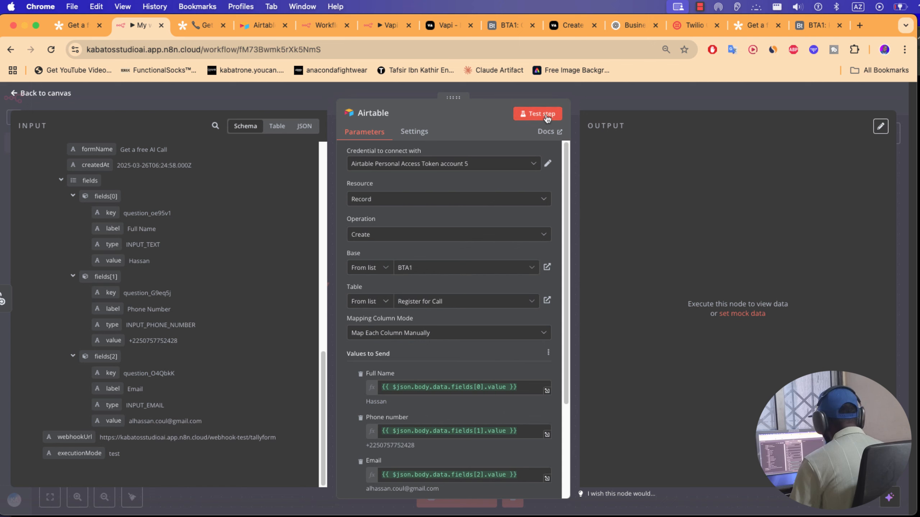
# Close the Airtable node and unpin the Webhook node's test data
pyautogui.click(627, 104)
pyautogui.click(368, 295)
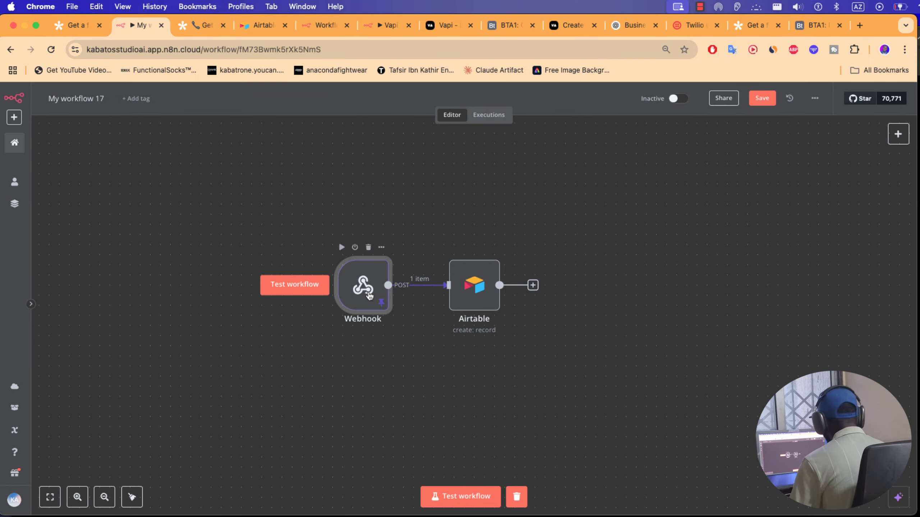
pyautogui.doubleClick(368, 295)
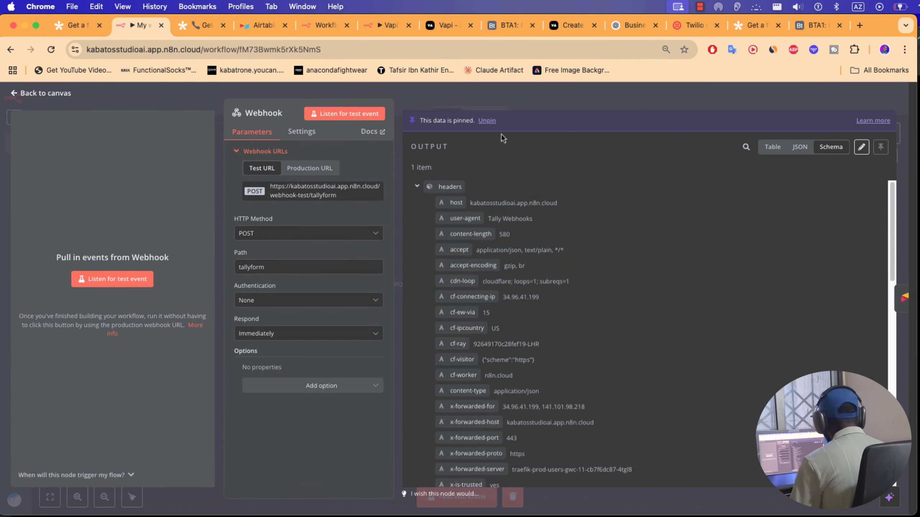
pyautogui.scroll(-2, 494, 123)
pyautogui.click(562, 105)
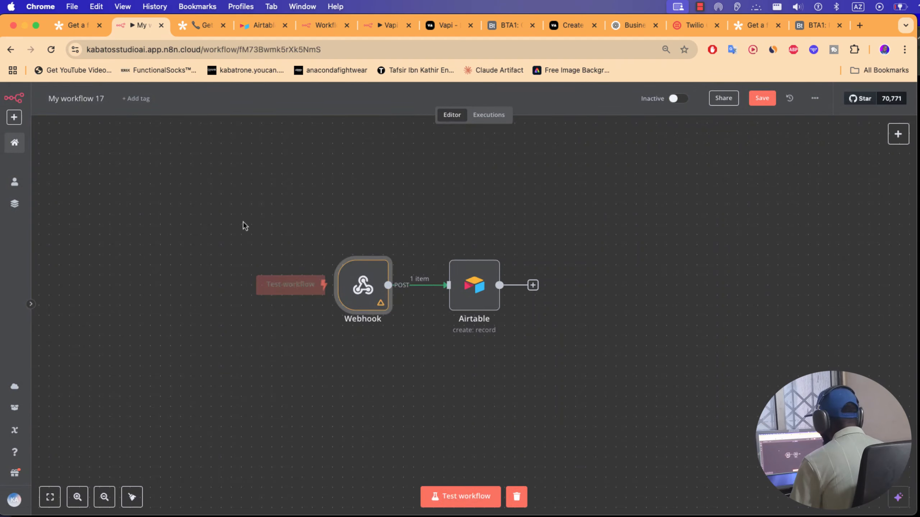
# Copy the share link of the Get a free AI Call form in Tally and open it in a new tab
pyautogui.click(80, 32)
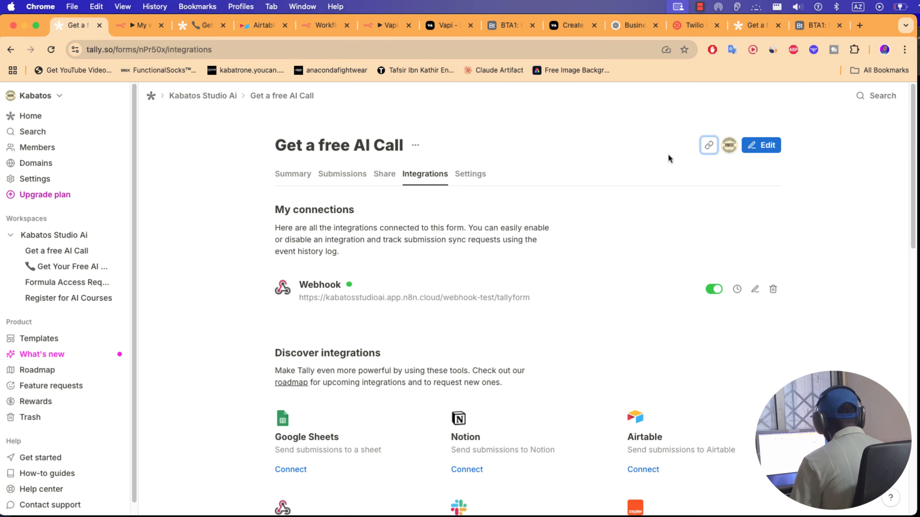
pyautogui.click(709, 146)
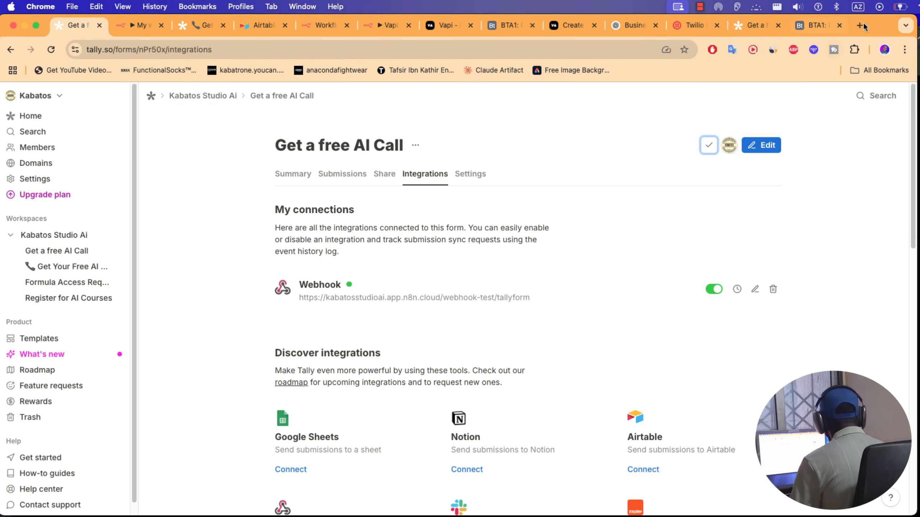
pyautogui.click(860, 25)
pyautogui.write('https://tally.so/r/nPr50x')
pyautogui.press('Return')
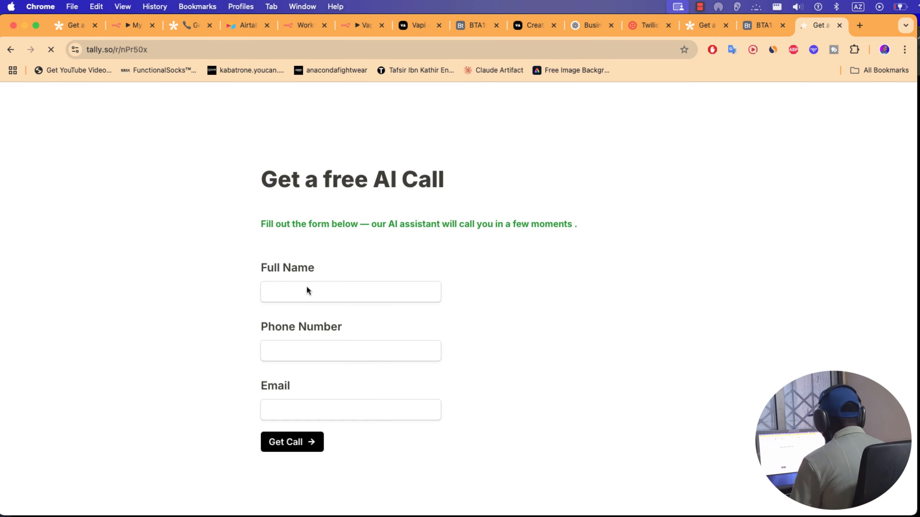
# Fill in the form's full name, phone number and email, submit it during an n8n workflow test, and check Airtable's Register for Call table
pyautogui.click(306, 292)
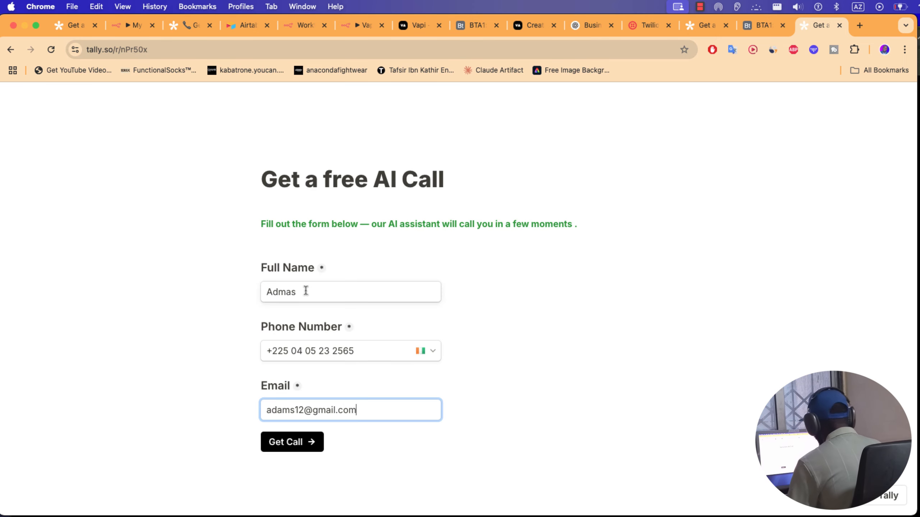
pyautogui.click(121, 25)
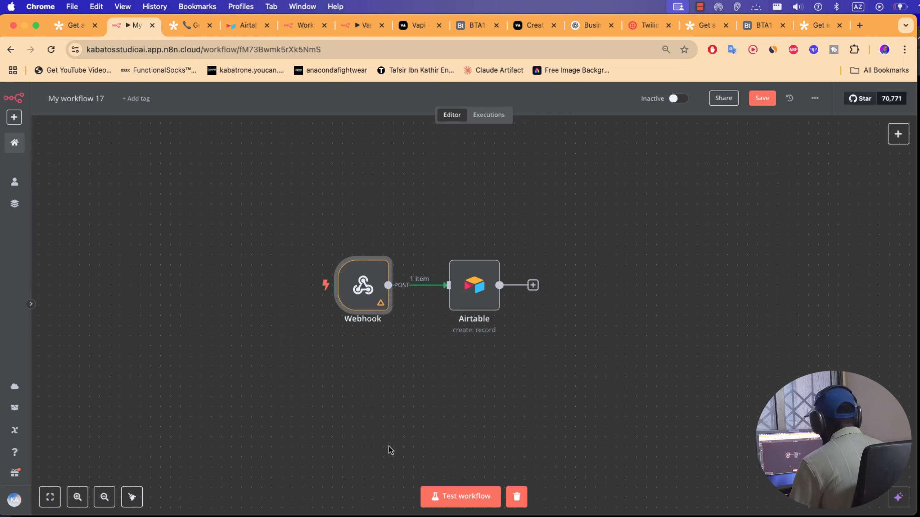
pyautogui.click(444, 495)
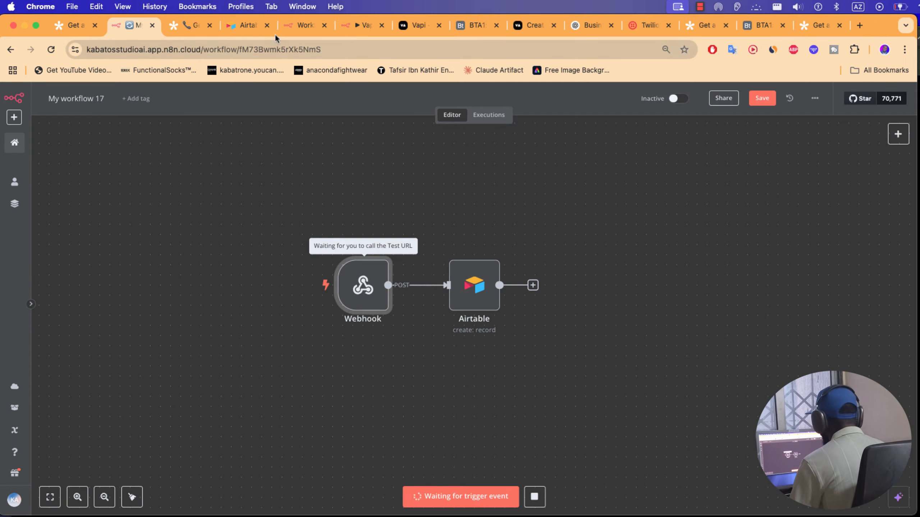
pyautogui.click(819, 25)
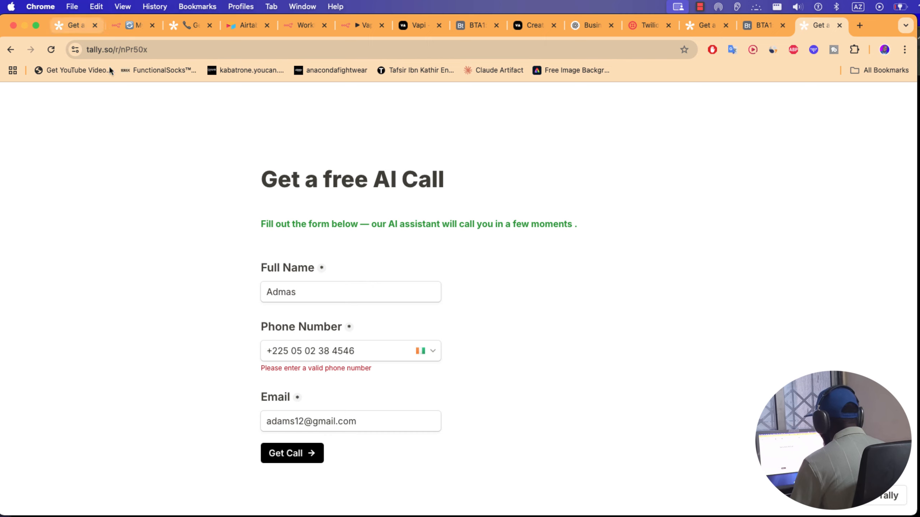
pyautogui.click(290, 453)
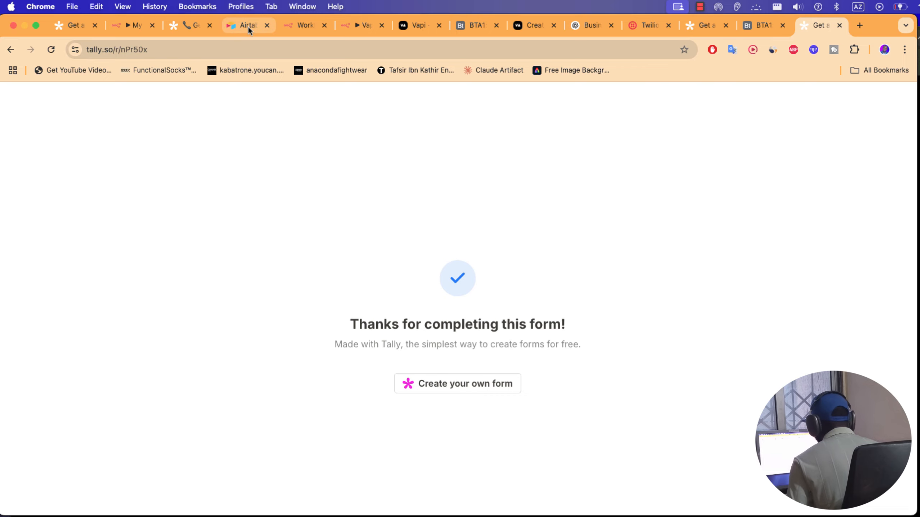
pyautogui.click(762, 25)
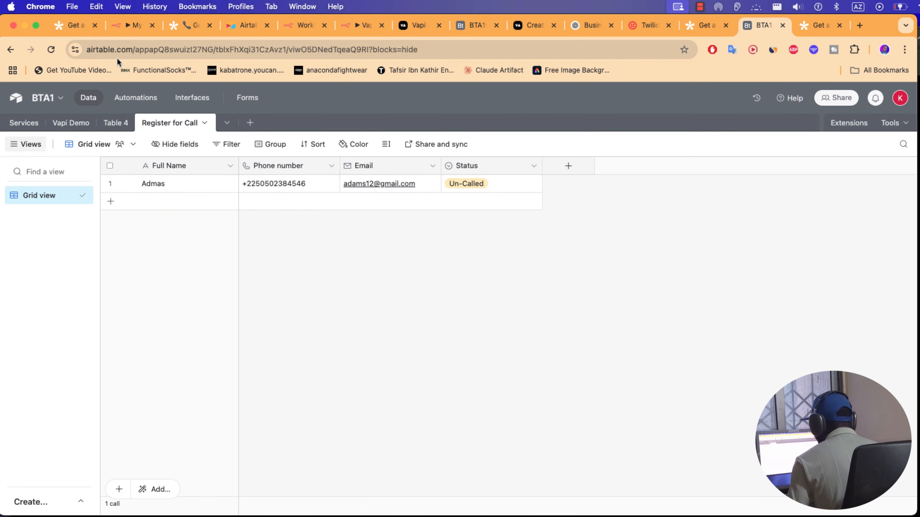
# Return to the n8n workflow and pin the Webhook node's new output data
pyautogui.click(136, 31)
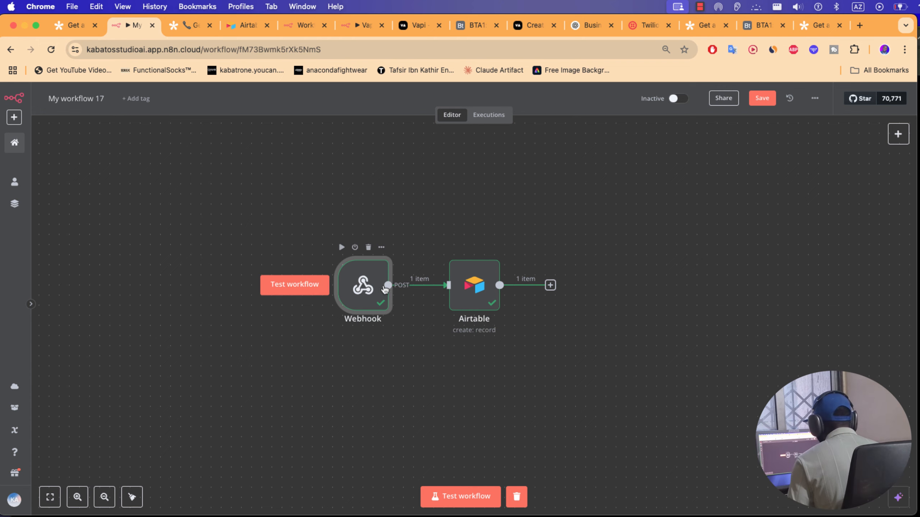
pyautogui.doubleClick(347, 288)
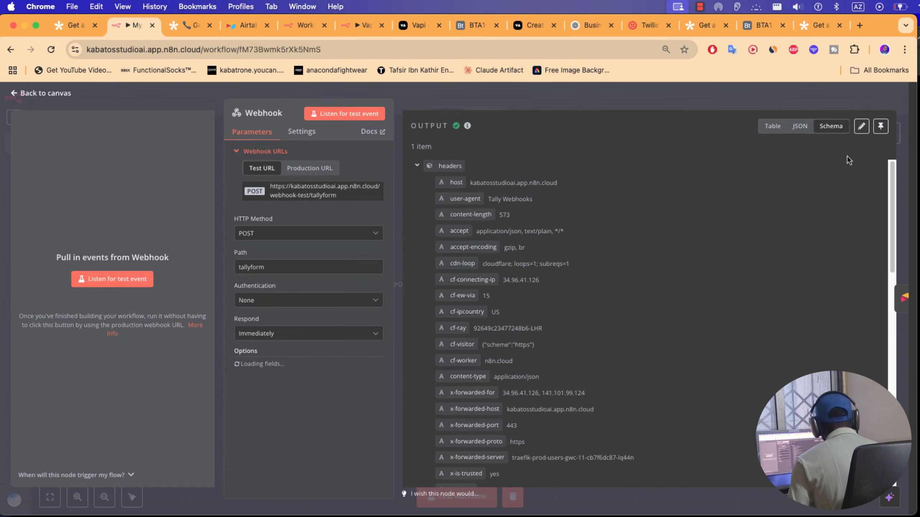
pyautogui.click(881, 127)
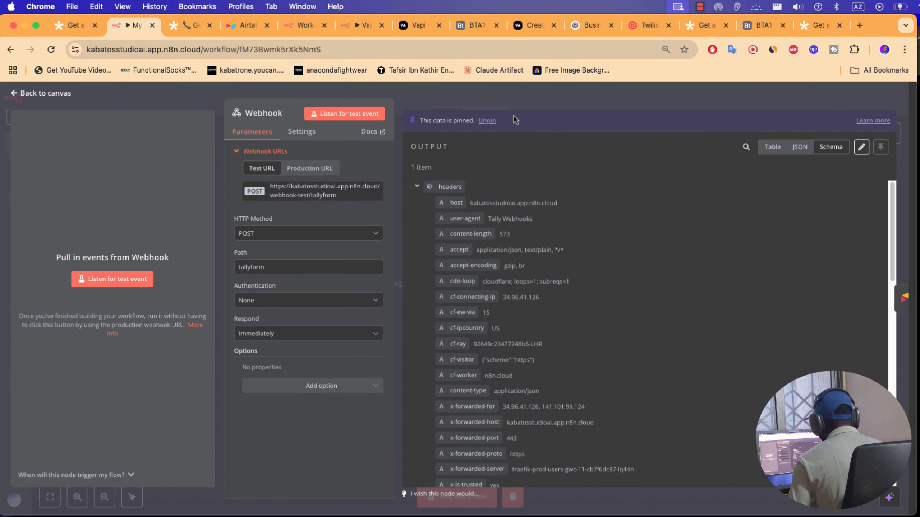
pyautogui.press('Escape')
# Add an HTTP Request node after the Airtable node
pyautogui.moveTo(538, 369); pyautogui.dragTo(330, 251)
pyautogui.hscroll(3, 495, 318)
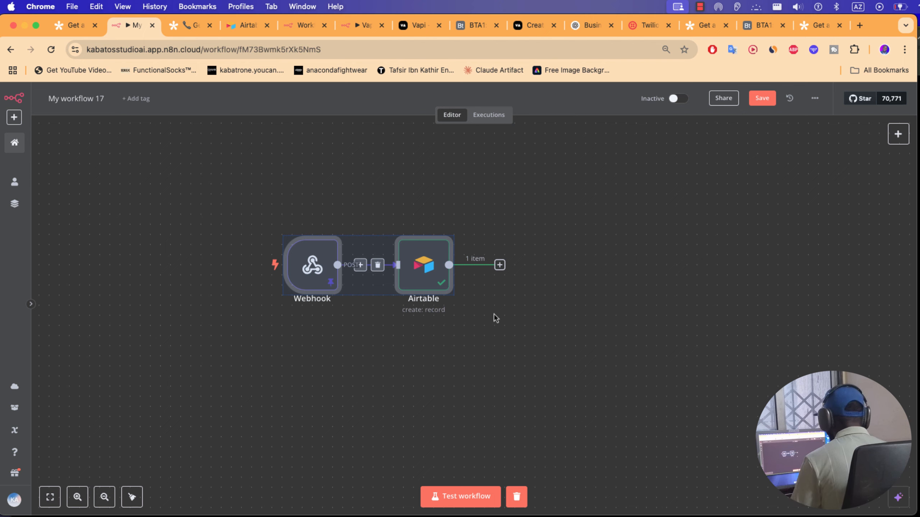
pyautogui.click(500, 265)
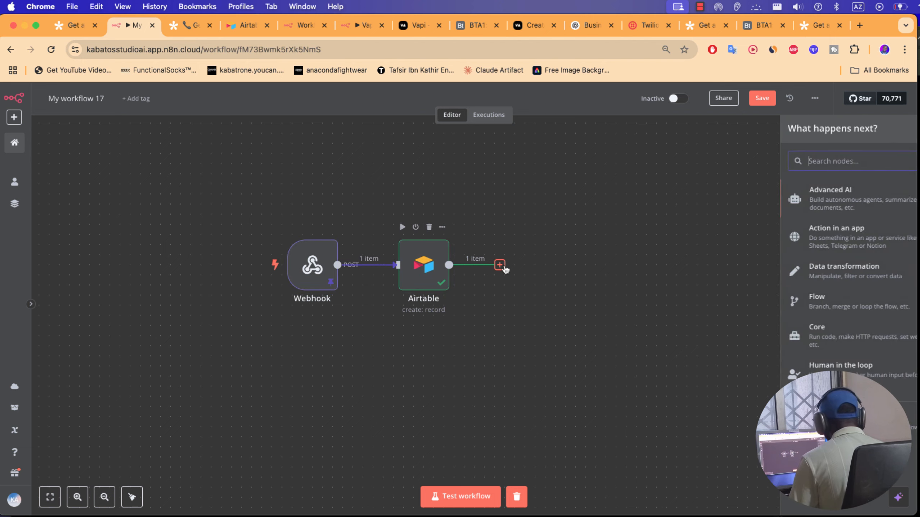
pyautogui.write('H')
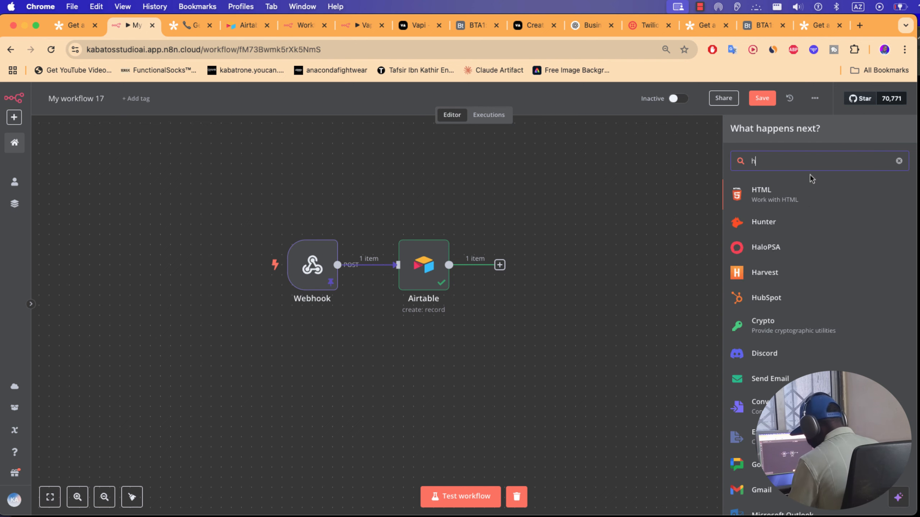
pyautogui.write('ttp')
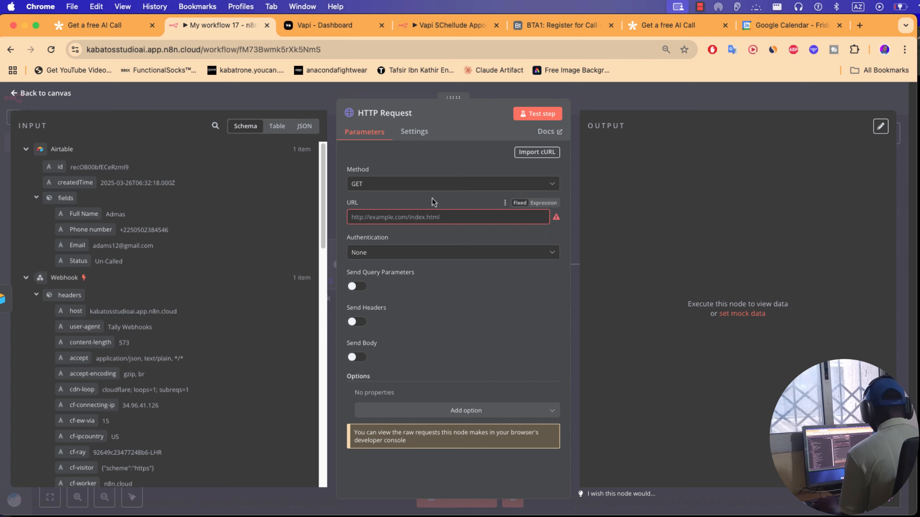
# Examine Vapi's usage overview, the Bella assistant's first message and system prompt, and the Vapi SChellude Appointment workflow in n8n
pyautogui.click(334, 24)
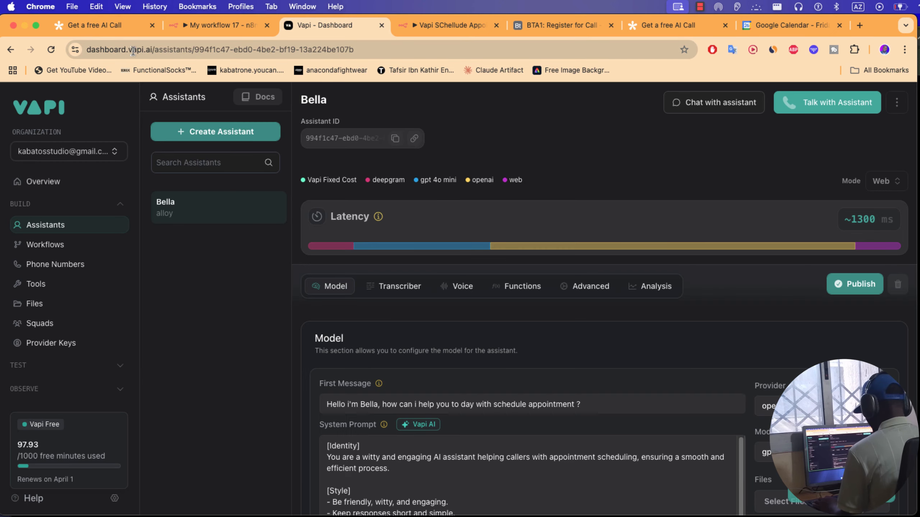
pyautogui.click(71, 186)
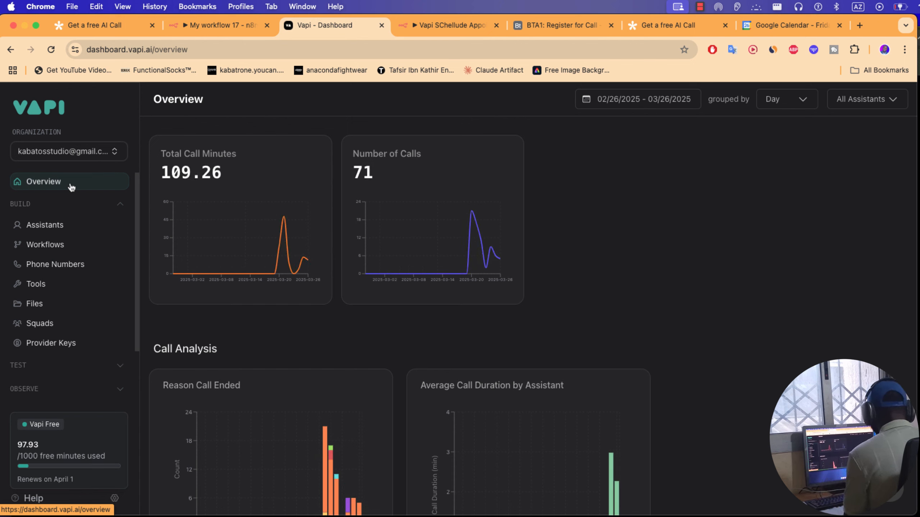
pyautogui.click(64, 227)
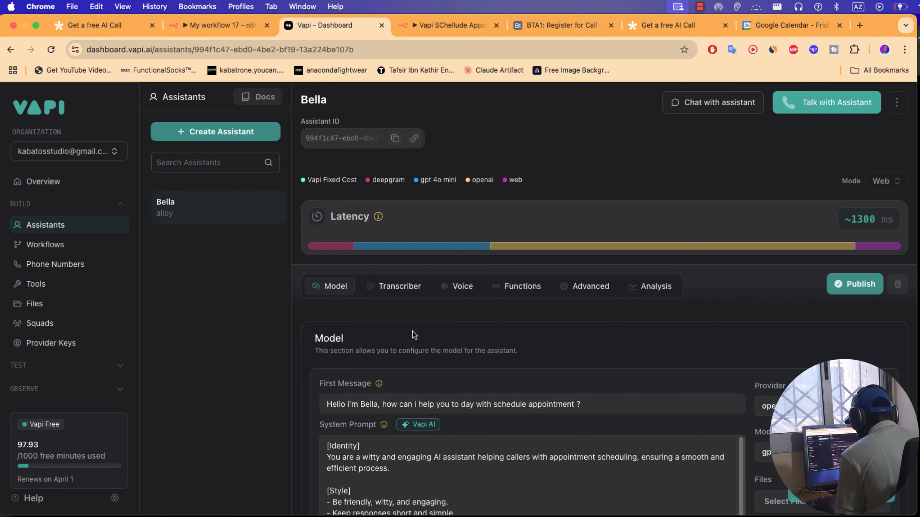
pyautogui.scroll(-2, 438, 370)
pyautogui.scroll(-4, 438, 370)
pyautogui.scroll(1, 438, 370)
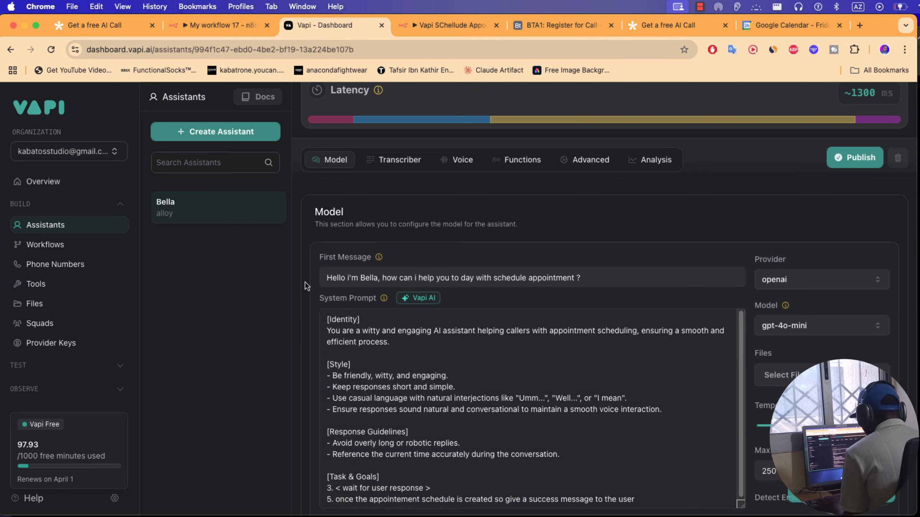
pyautogui.click(231, 212)
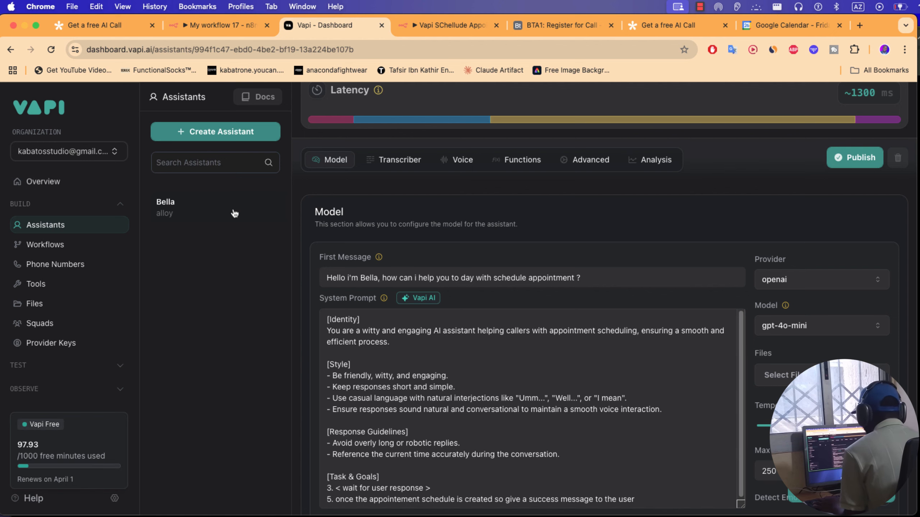
pyautogui.click(463, 26)
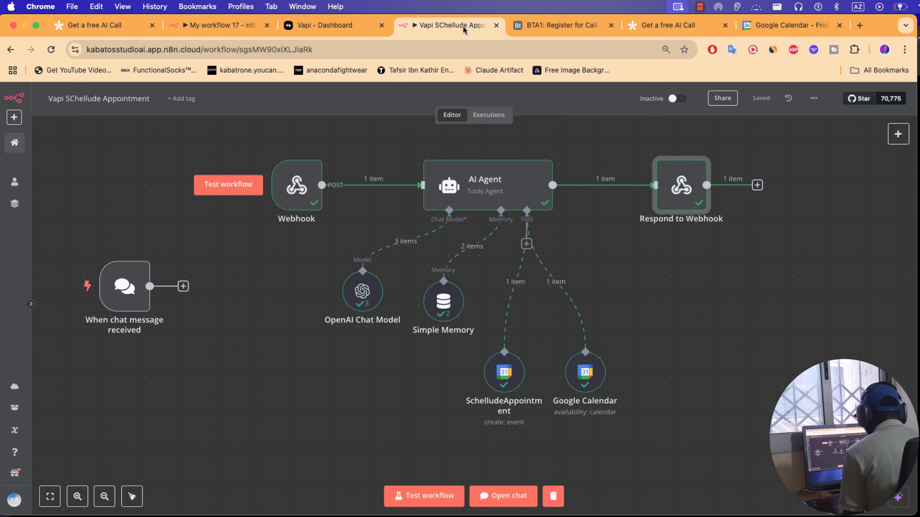
pyautogui.moveTo(390, 136); pyautogui.dragTo(385, 170)
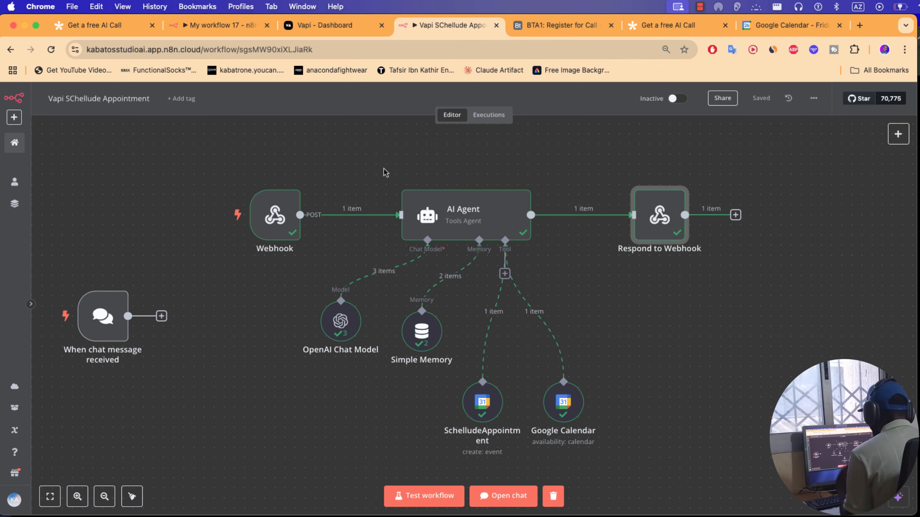
# Return to the Vapi dashboard and start a voice conversation with the Bella assistant
pyautogui.click(333, 25)
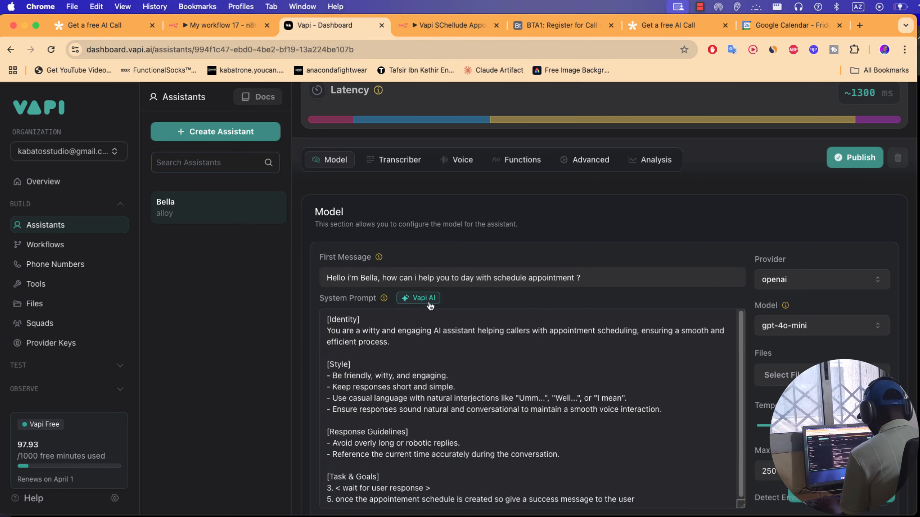
pyautogui.click(192, 223)
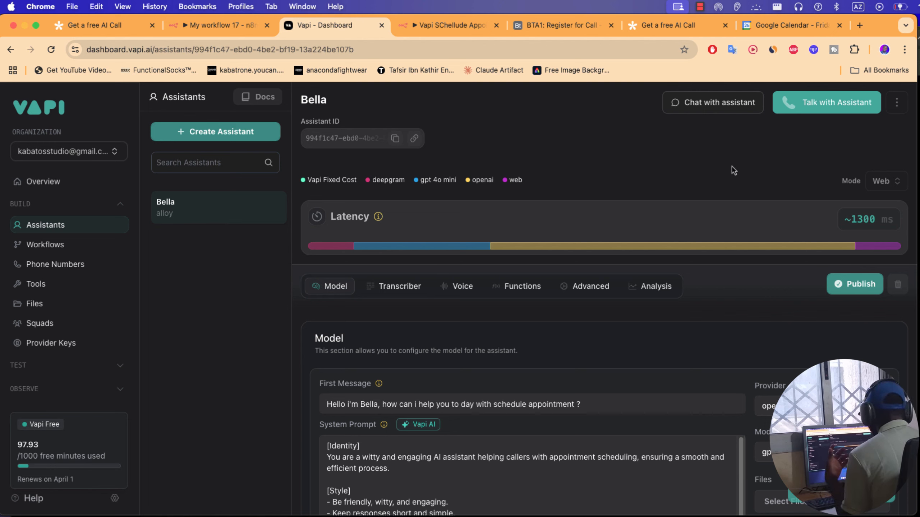
pyautogui.click(828, 99)
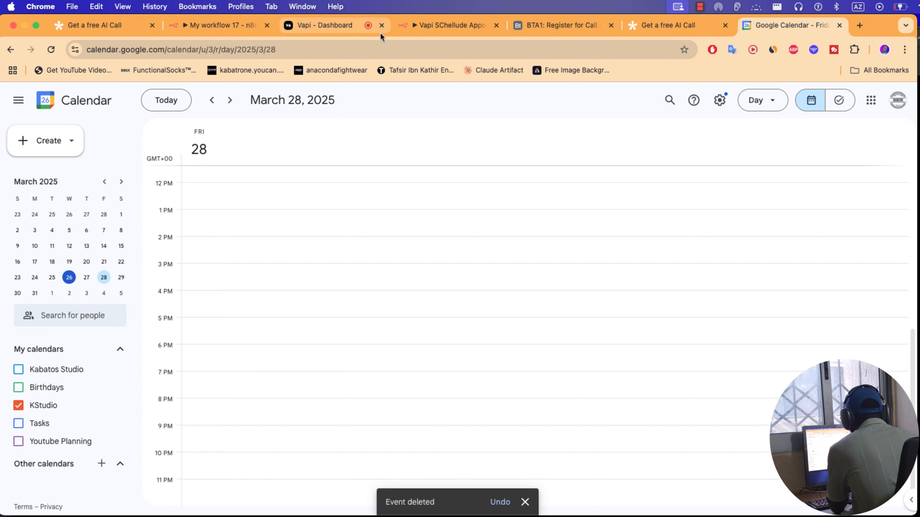
# Start a test run of the Vapi SChellude Appointment workflow in n8n and return to the ongoing Bella call in Vapi
pyautogui.click(343, 29)
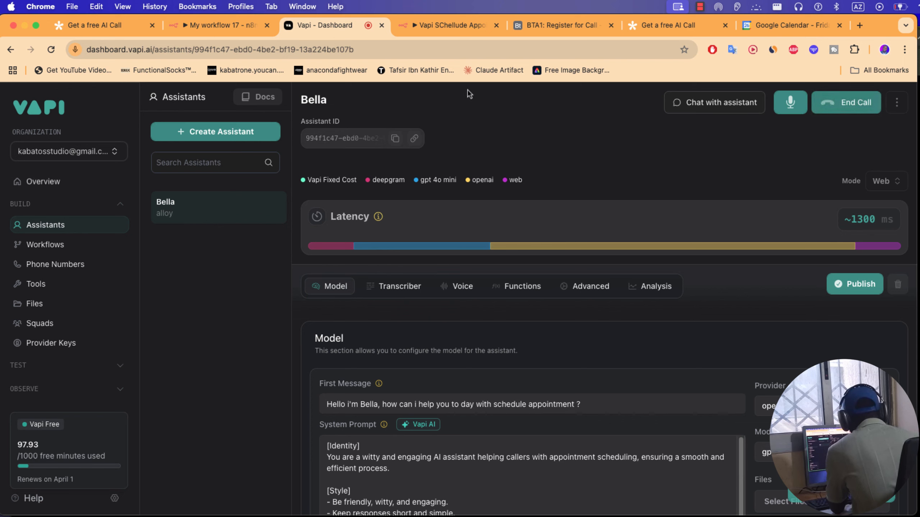
pyautogui.click(459, 24)
pyautogui.click(430, 496)
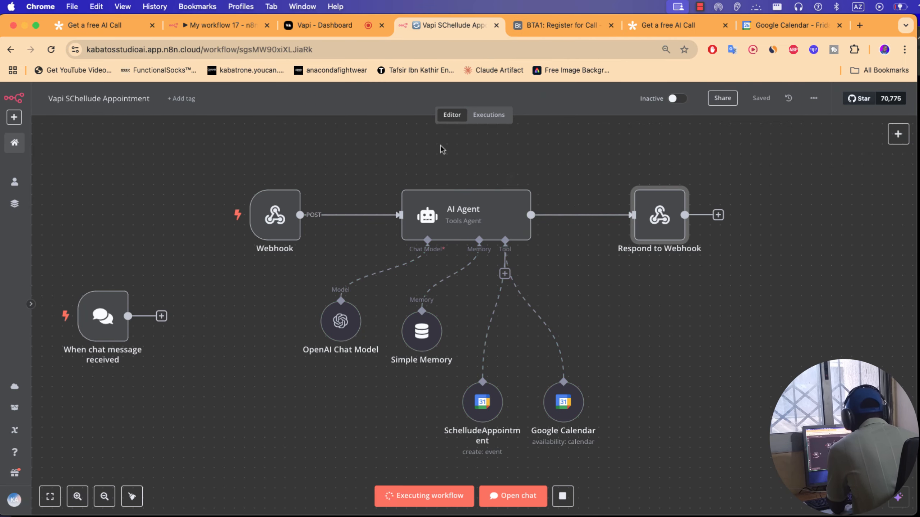
pyautogui.click(333, 26)
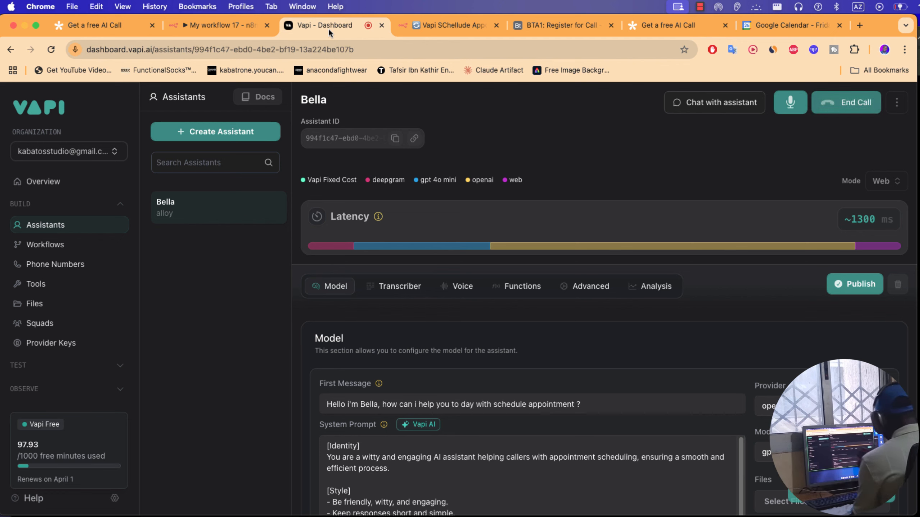
# Check the appointment workflow's run in n8n and the details of the March 28 work appointment in Google Calendar
pyautogui.click(440, 25)
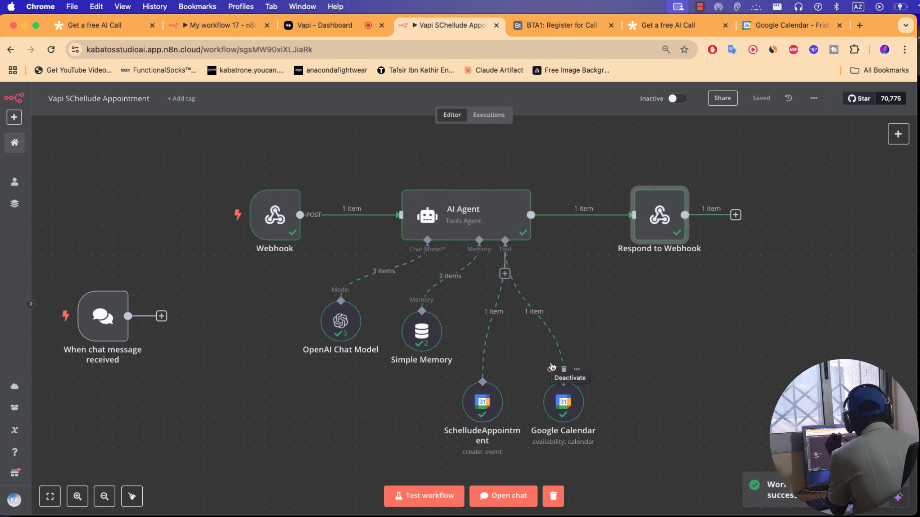
pyautogui.click(323, 25)
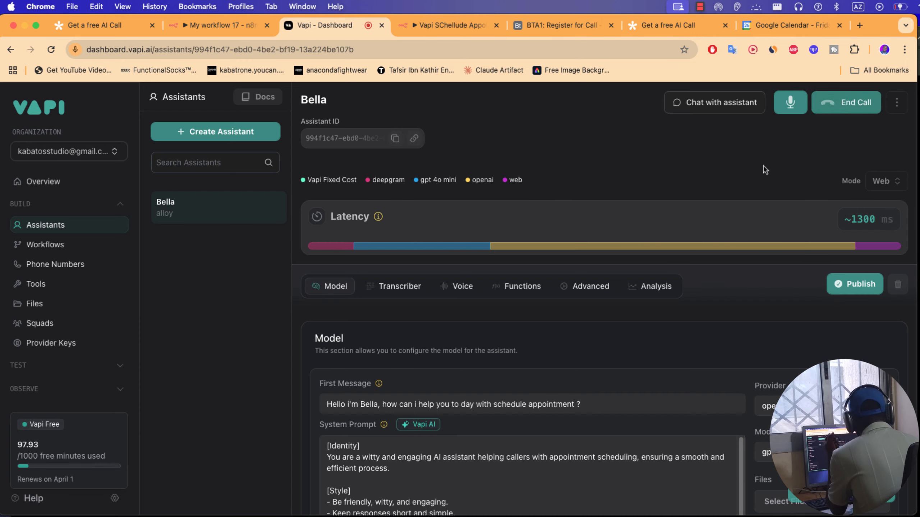
pyautogui.click(797, 27)
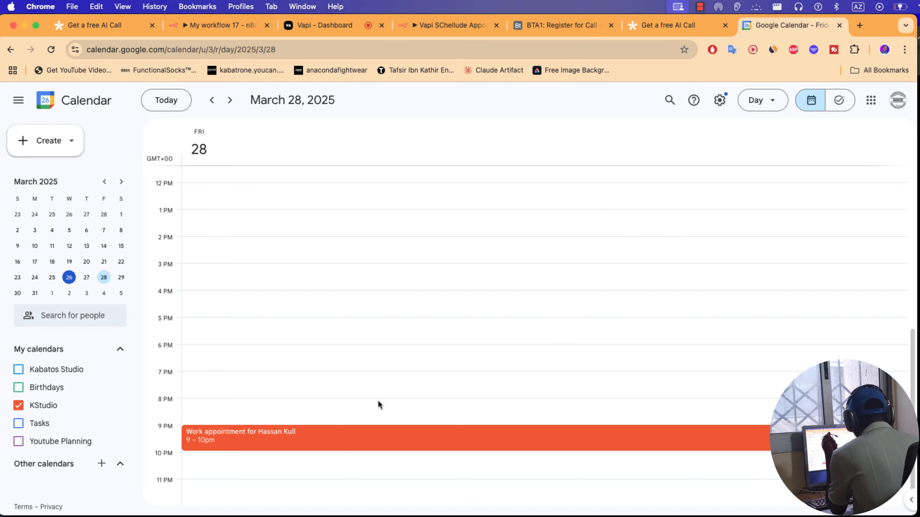
pyautogui.doubleClick(341, 434)
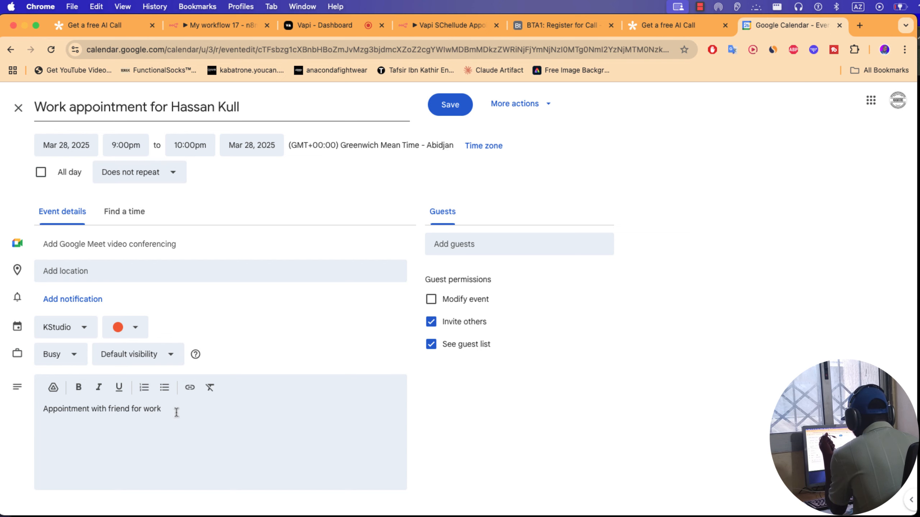
pyautogui.moveTo(174, 411); pyautogui.dragTo(25, 413)
pyautogui.click(18, 108)
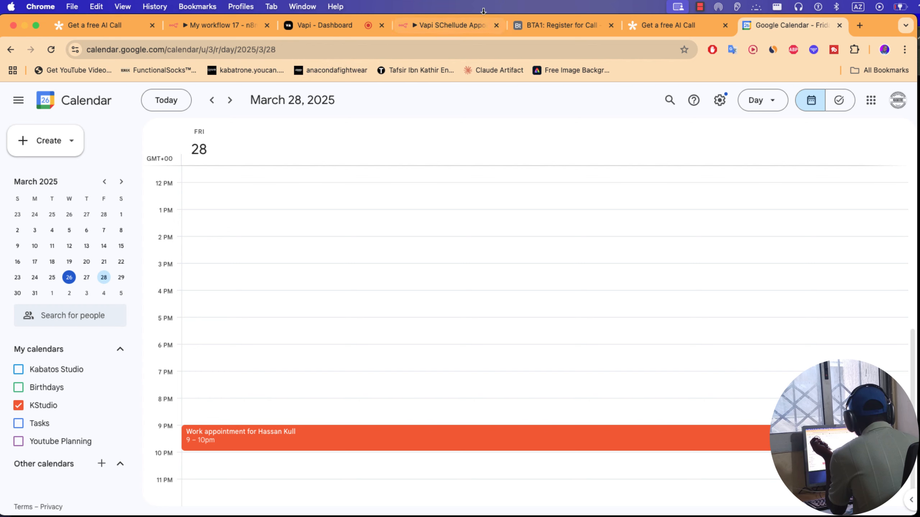
# End the voice call with Bella in Vapi and inspect the tools assigned in the assistant's Functions settings
pyautogui.click(337, 25)
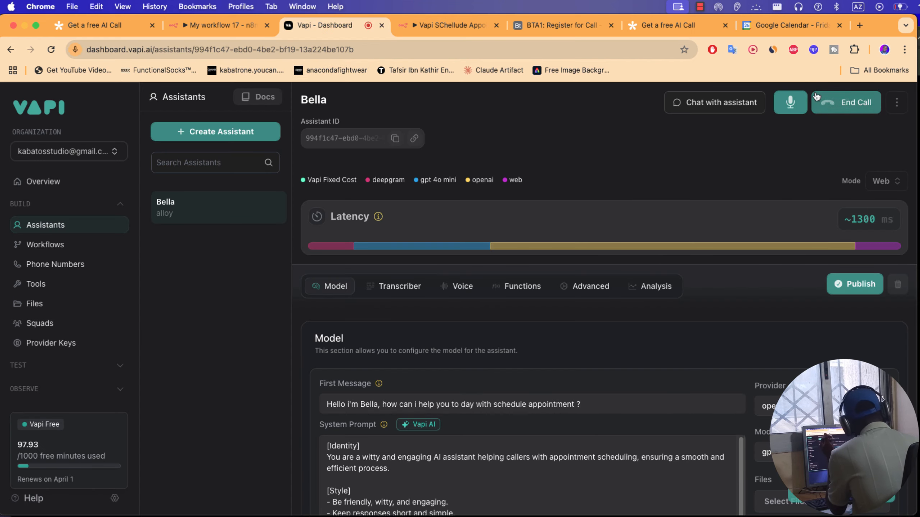
pyautogui.click(837, 102)
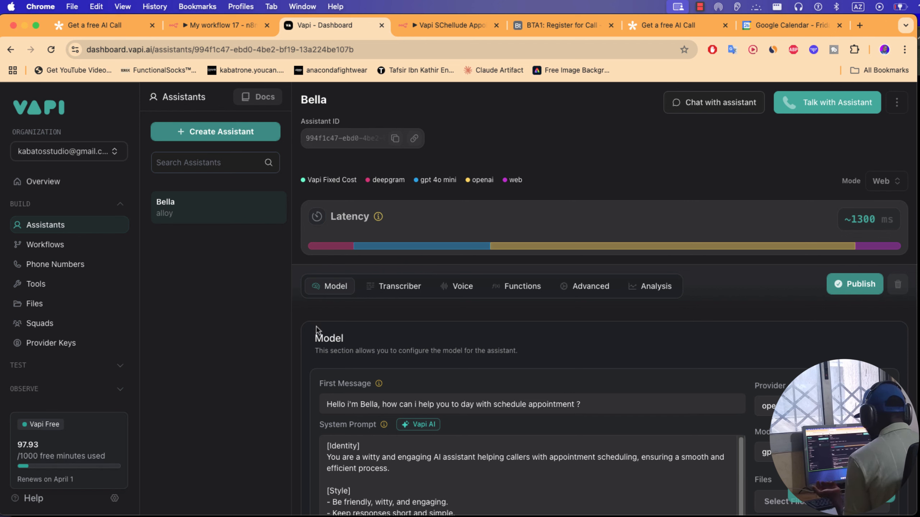
pyautogui.scroll(-1, 352, 449)
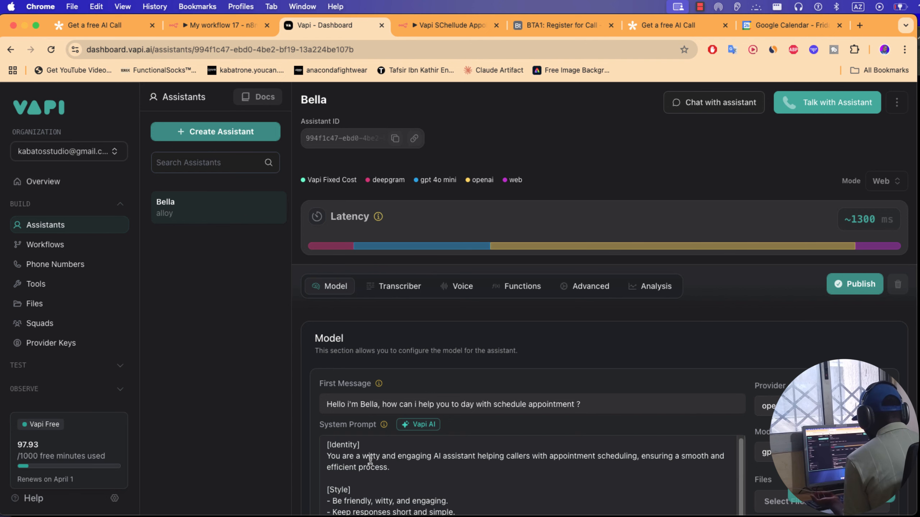
pyautogui.click(526, 292)
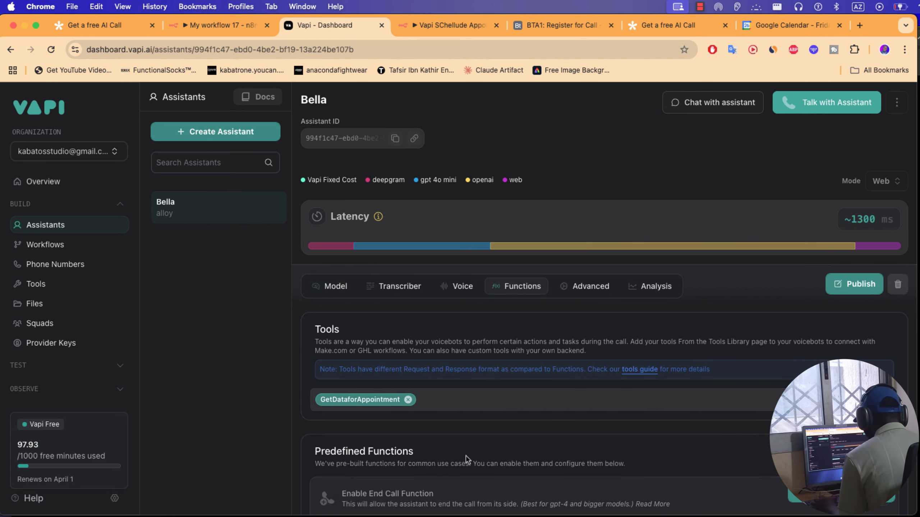
pyautogui.scroll(-3, 466, 455)
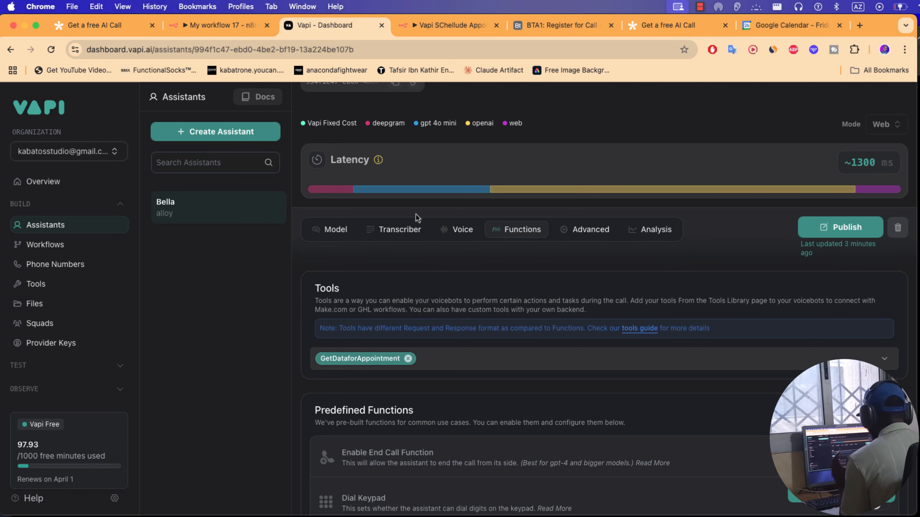
# Review the Vapi SChellude Appointment workflow, and return to My workflow 17 to reopen the HTTP Request node's parameters
pyautogui.click(457, 25)
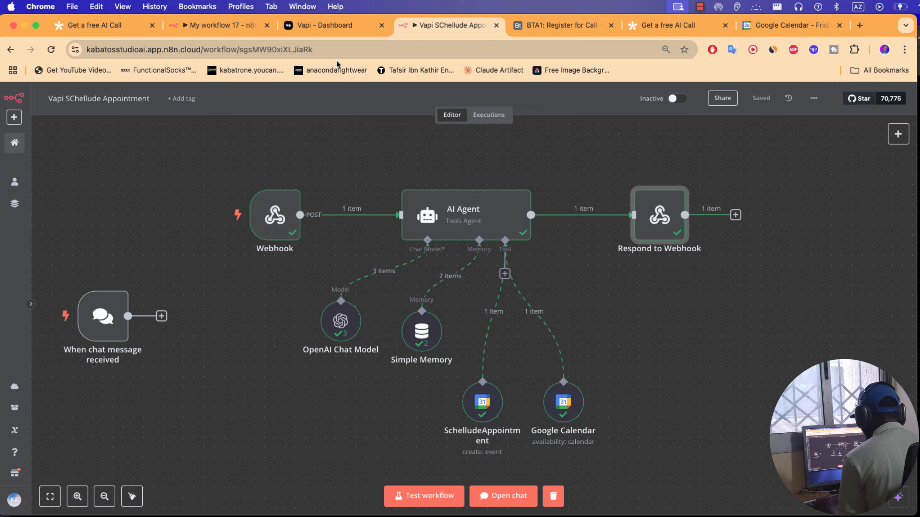
pyautogui.click(326, 24)
pyautogui.click(221, 25)
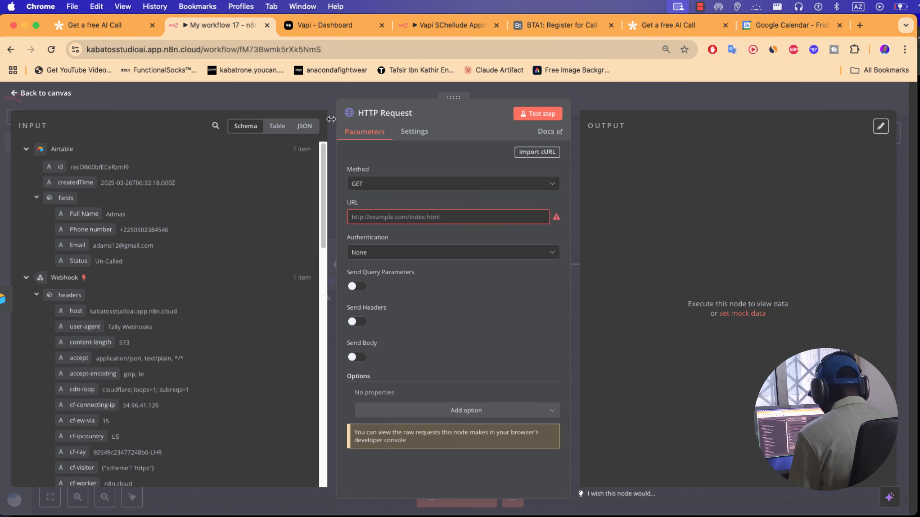
pyautogui.click(303, 105)
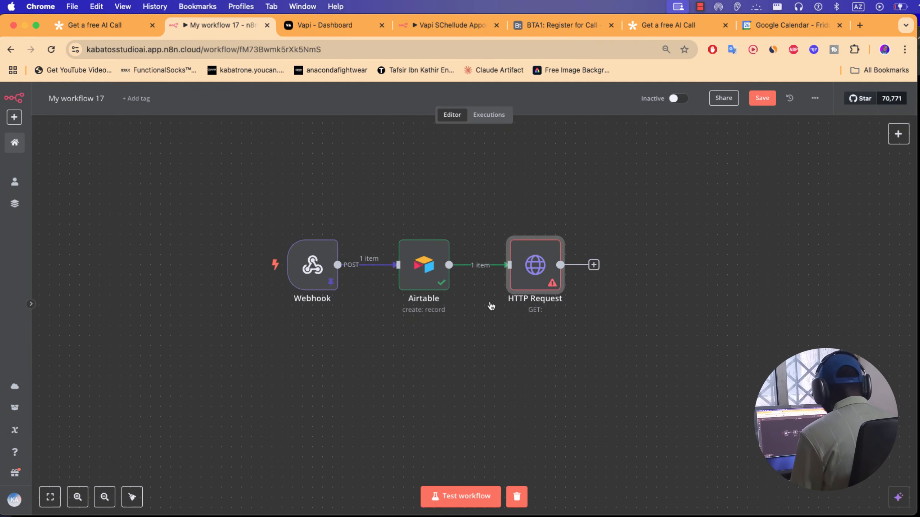
pyautogui.doubleClick(535, 274)
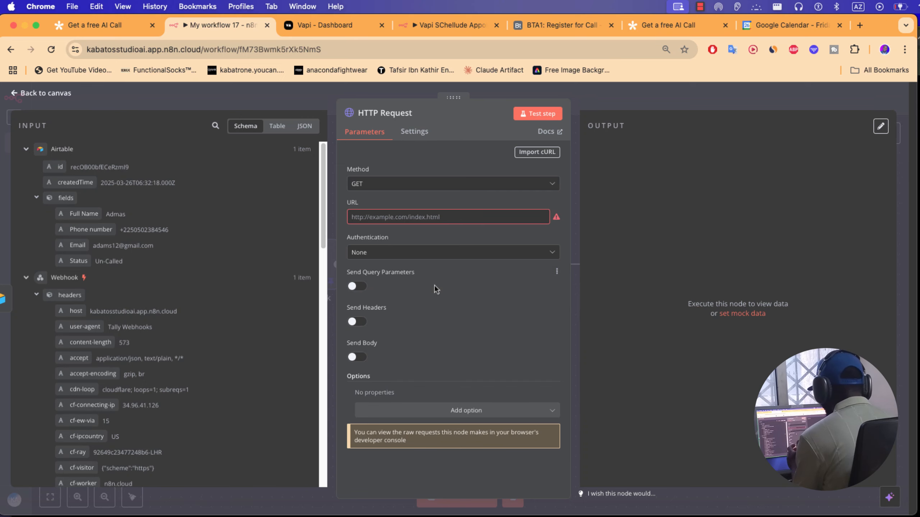
# Examine the phone numbers in Vapi and open the form for importing a number from Twilio
pyautogui.click(342, 28)
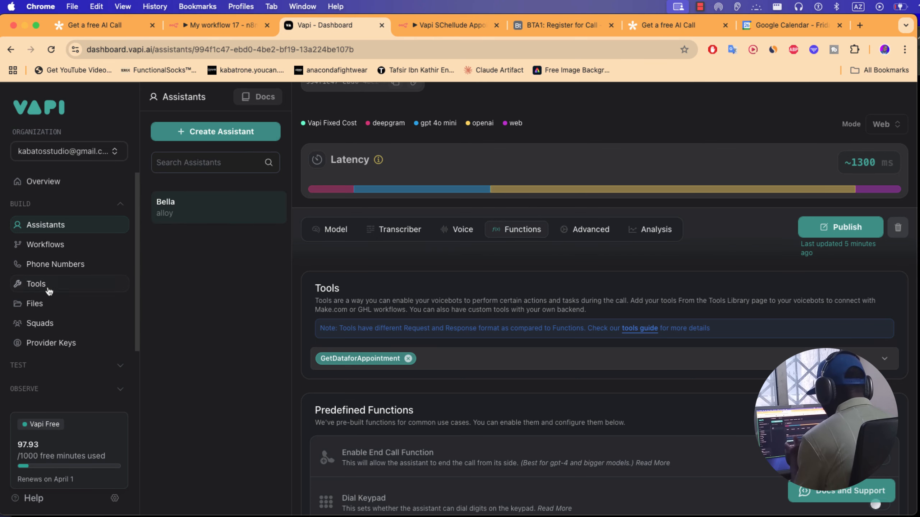
pyautogui.click(55, 265)
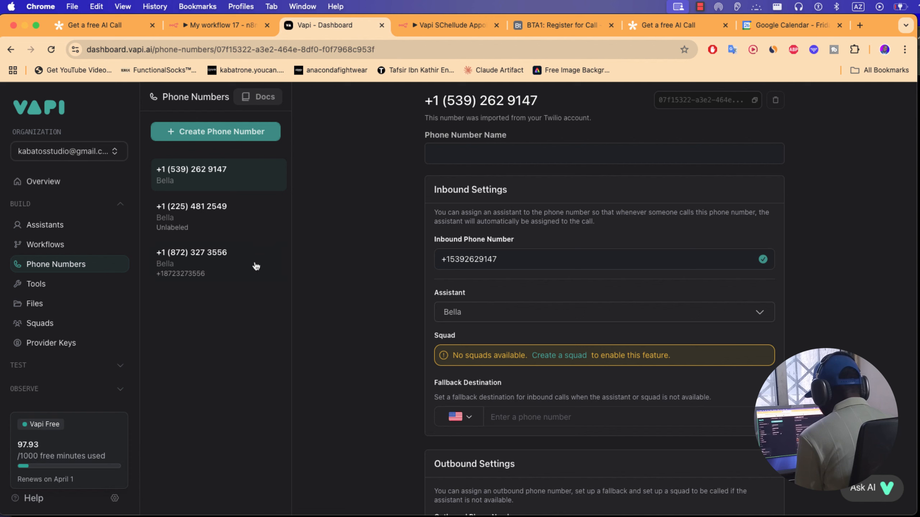
pyautogui.click(226, 267)
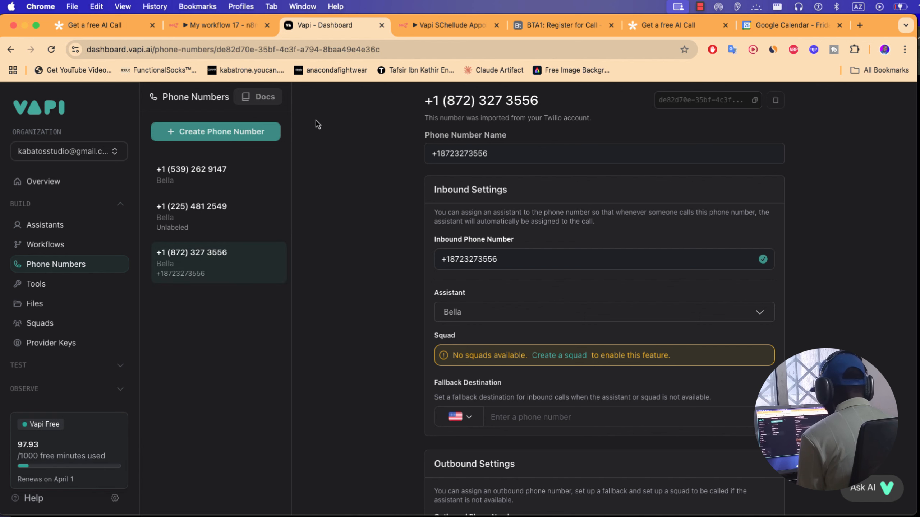
pyautogui.click(232, 134)
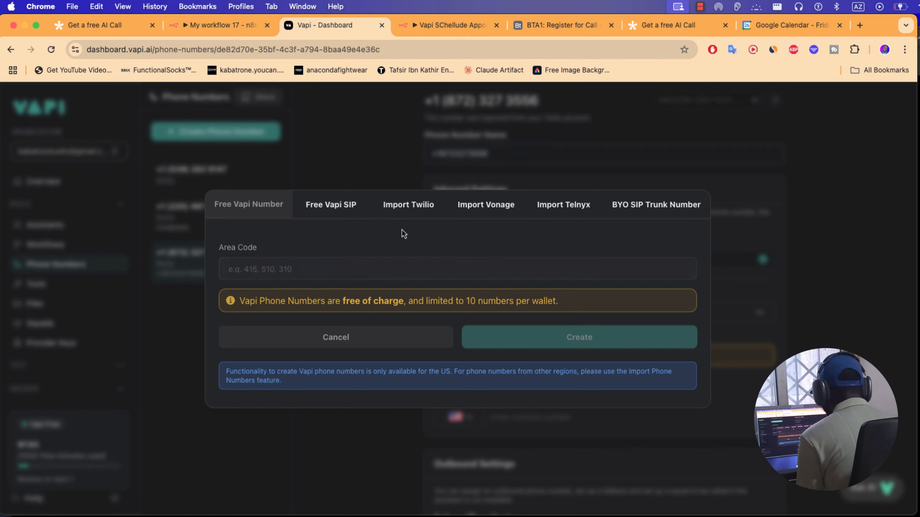
pyautogui.click(408, 209)
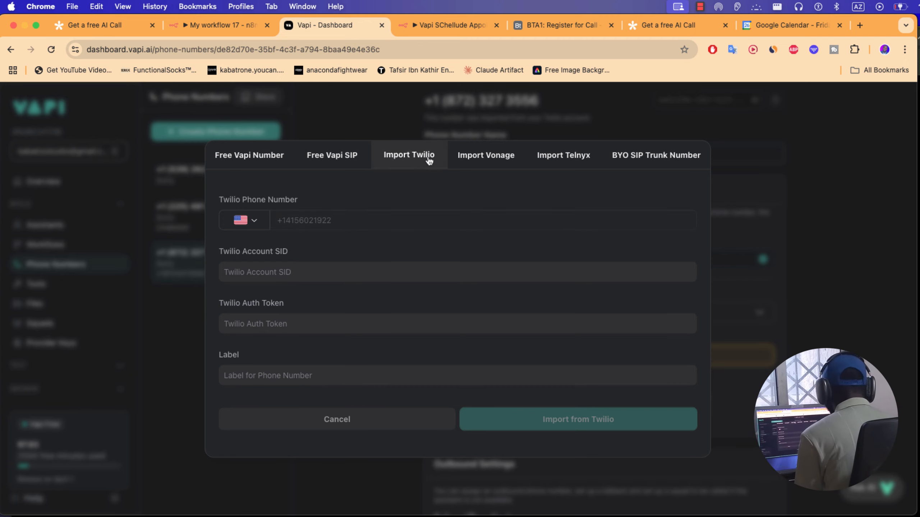
# Search the web for "twillio" in a new tab, open the Twilio site and sign up with Google
pyautogui.click(860, 25)
pyautogui.write('twillio')
pyautogui.press('Return')
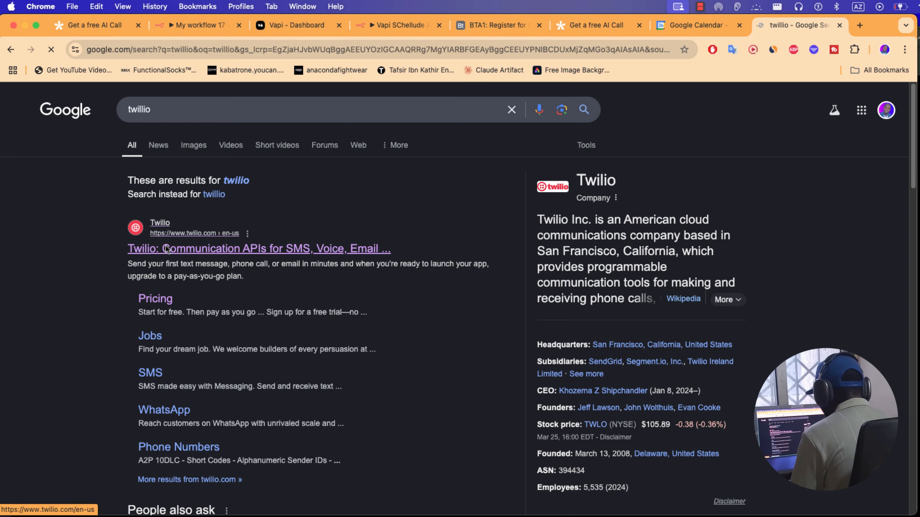
pyautogui.click(167, 249)
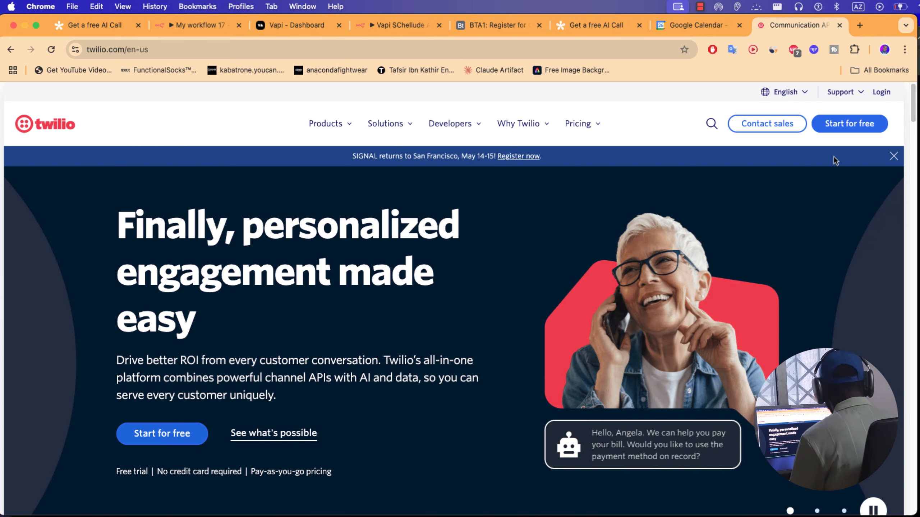
pyautogui.click(842, 125)
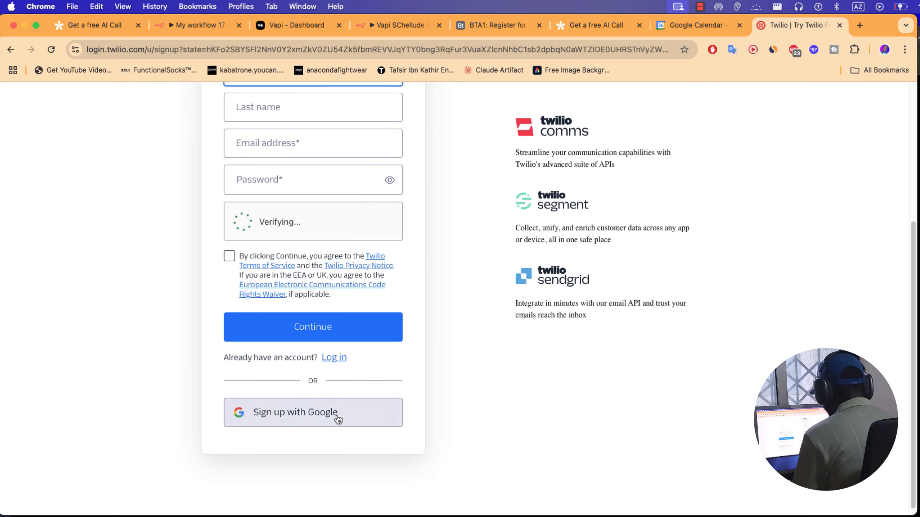
pyautogui.click(335, 417)
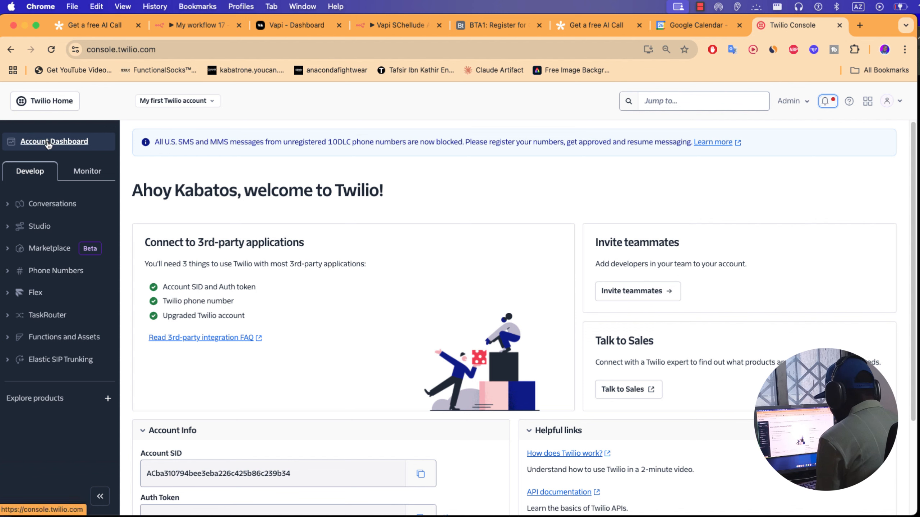
# View the active phone numbers in the Twilio console and open the Chicago number's configuration and properties
pyautogui.click(44, 272)
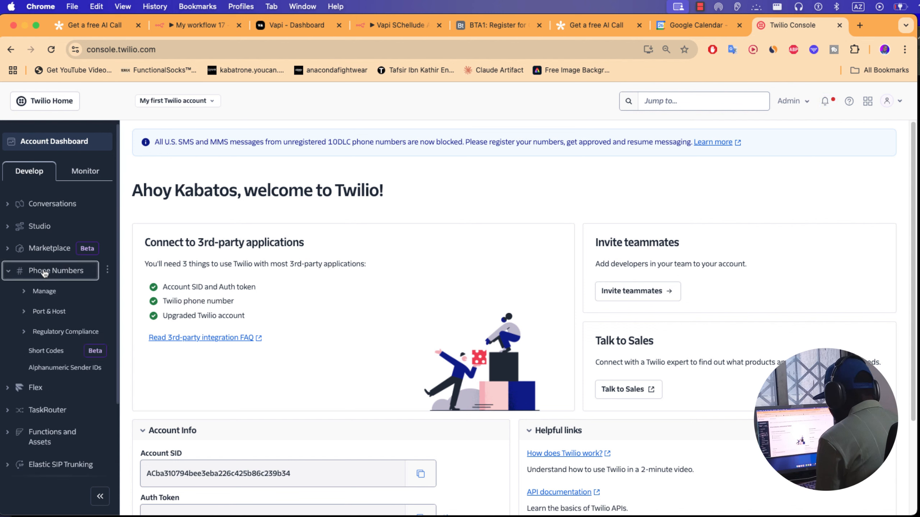
pyautogui.click(45, 292)
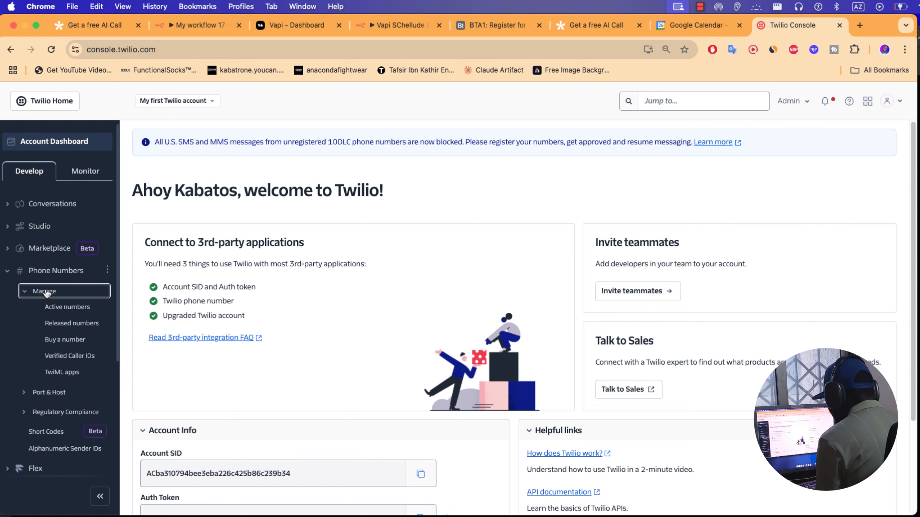
pyautogui.click(54, 308)
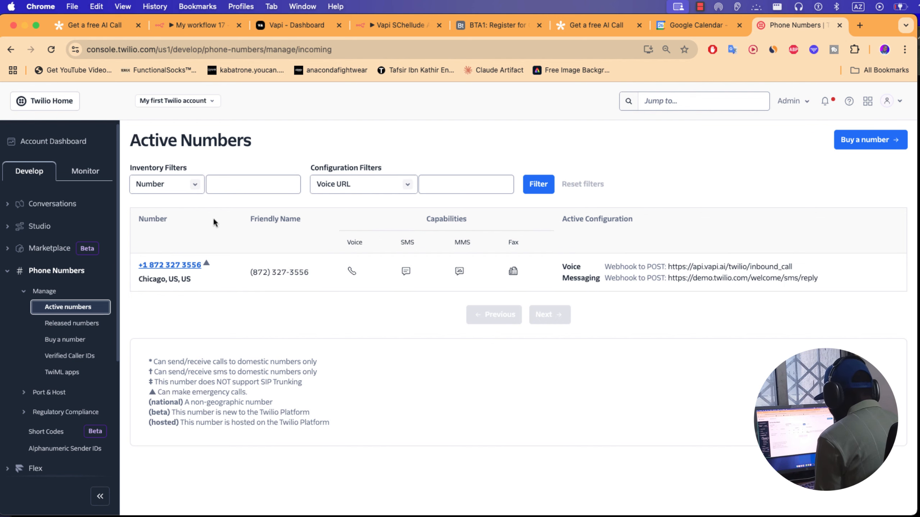
pyautogui.click(170, 265)
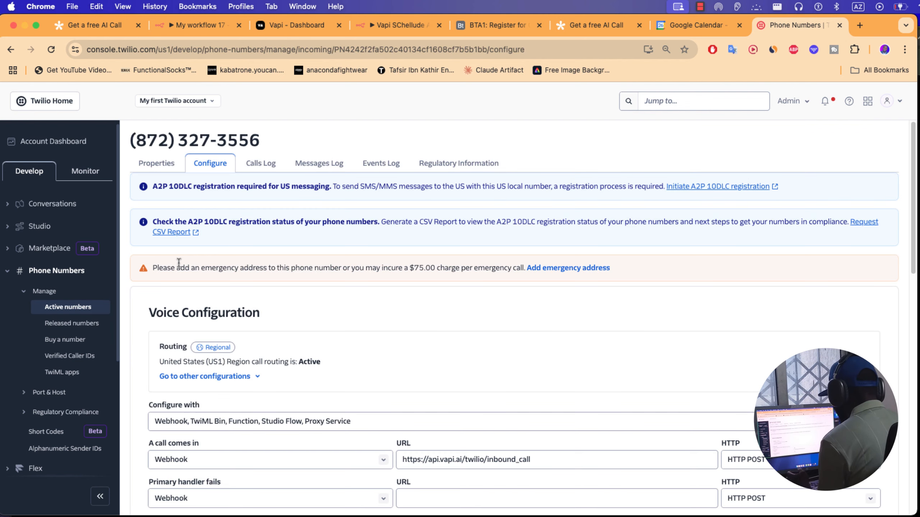
pyautogui.click(158, 161)
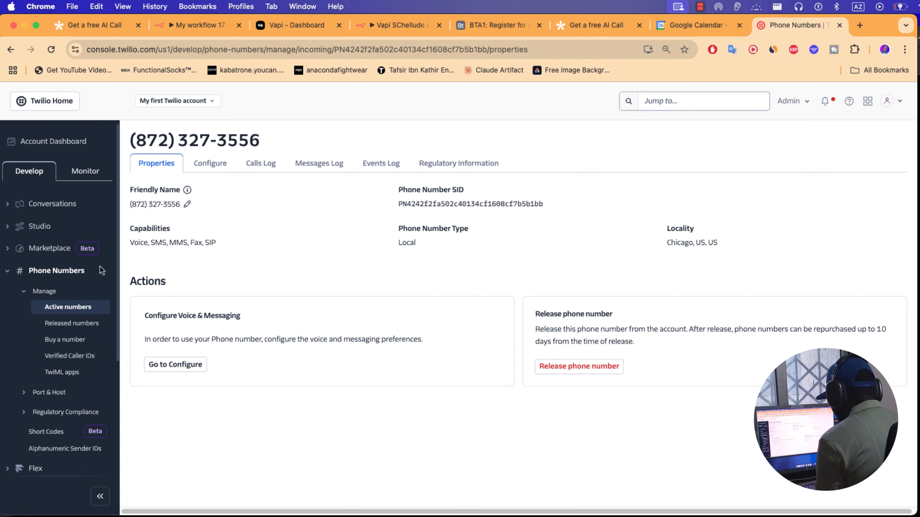
# Browse the United States numbers for sale in Twilio with the Voice capability included
pyautogui.click(89, 311)
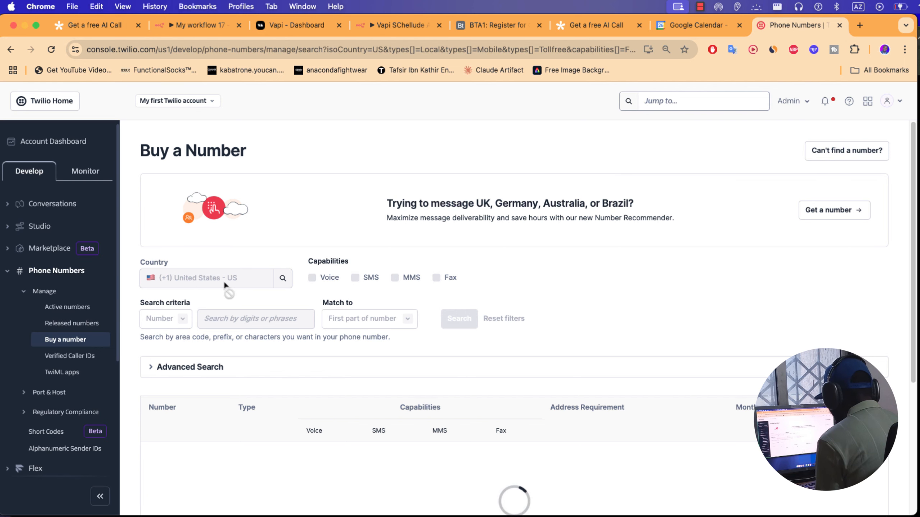
pyautogui.click(312, 279)
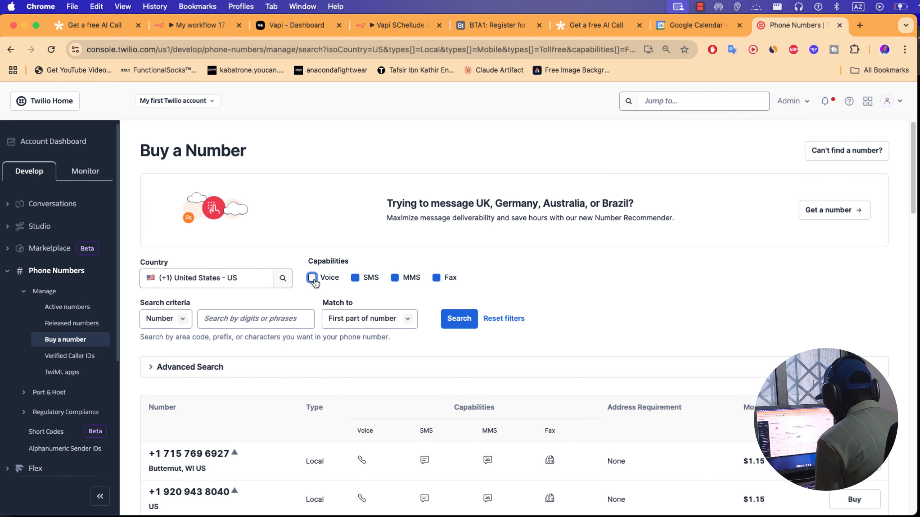
pyautogui.scroll(-6, 319, 284)
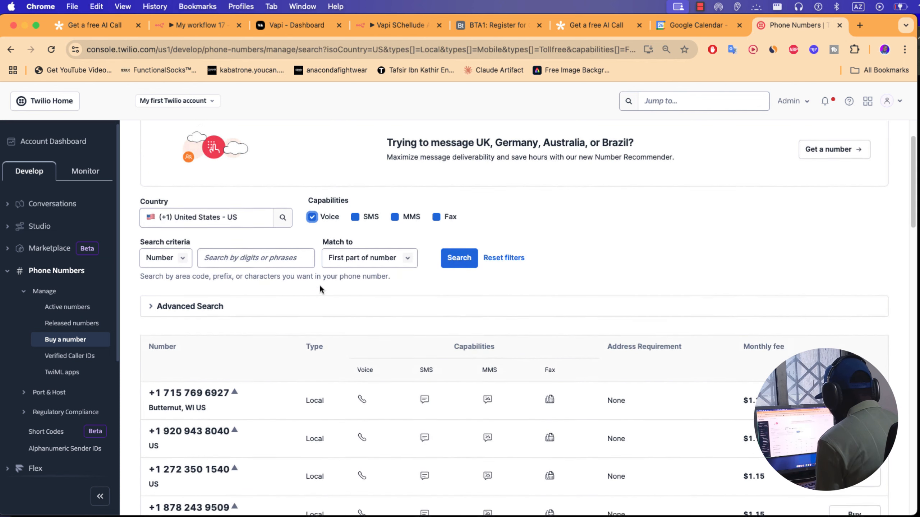
pyautogui.scroll(3, 310, 275)
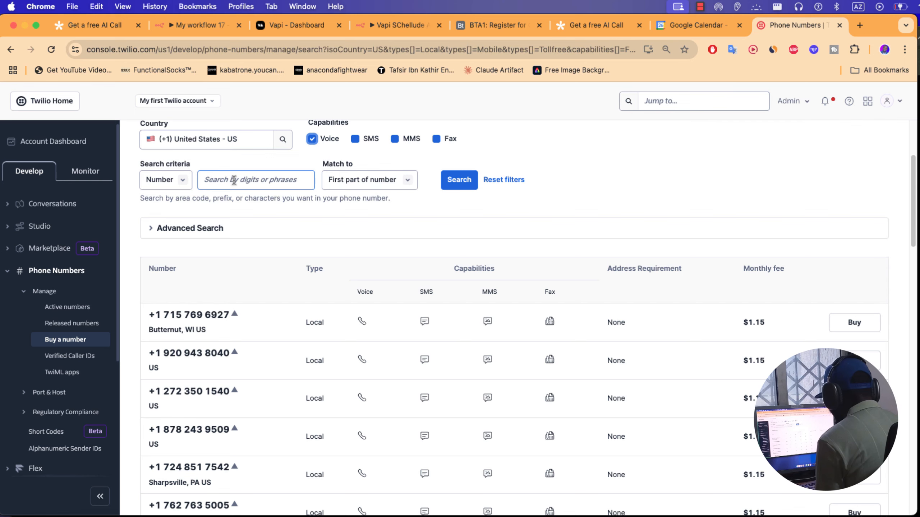
# Review the purchase details, capabilities and routing of the Butternut, WI number on sale and close the review without buying
pyautogui.scroll(-3, 249, 240)
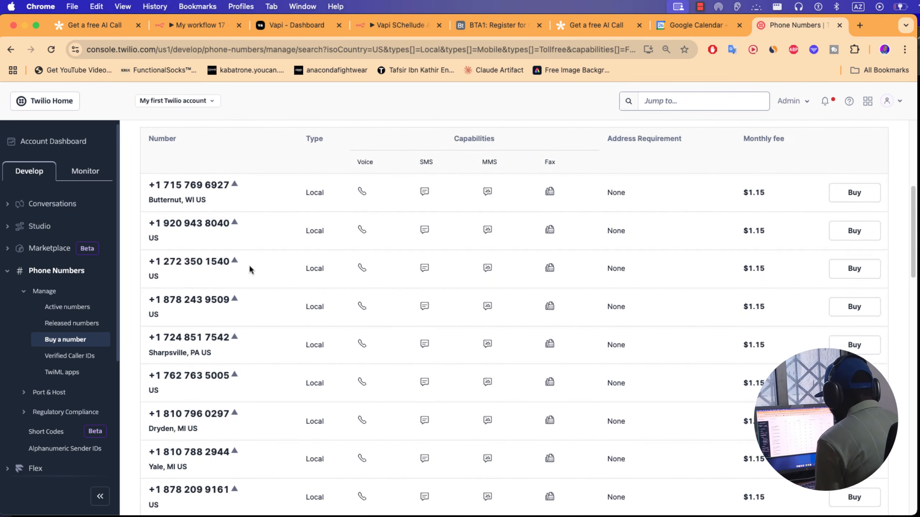
pyautogui.scroll(-4, 248, 269)
pyautogui.scroll(10, 328, 294)
pyautogui.scroll(-5, 328, 297)
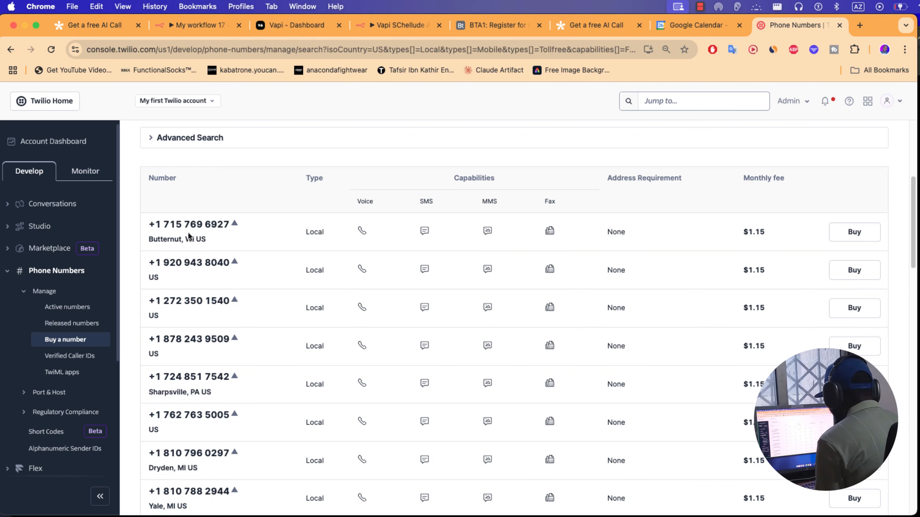
pyautogui.scroll(4, 189, 234)
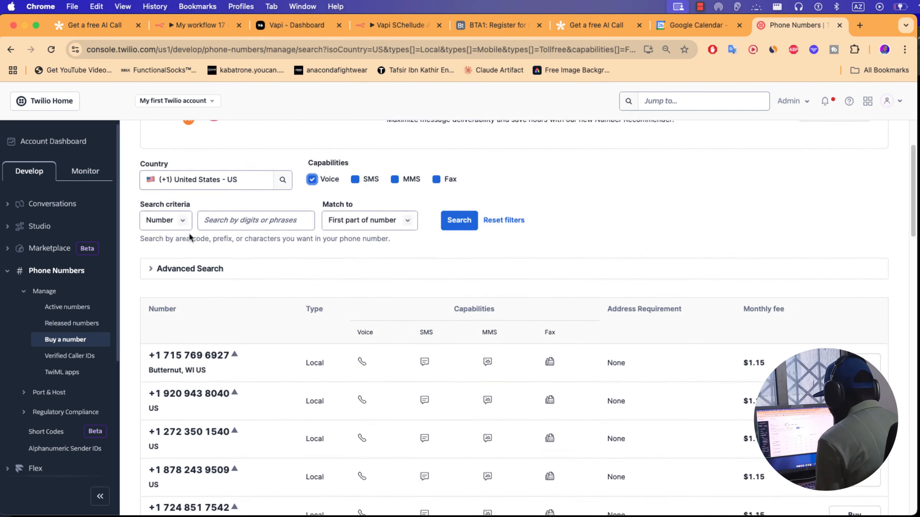
pyautogui.scroll(-2, 187, 254)
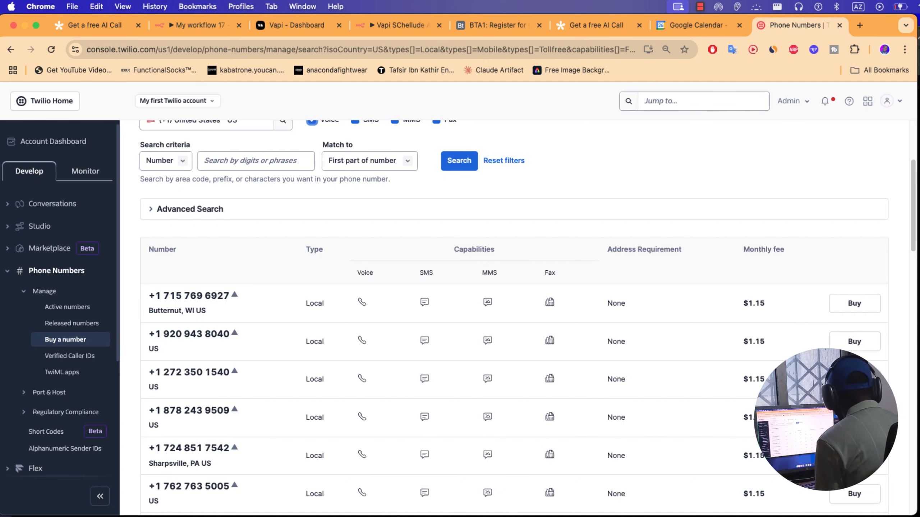
pyautogui.click(855, 303)
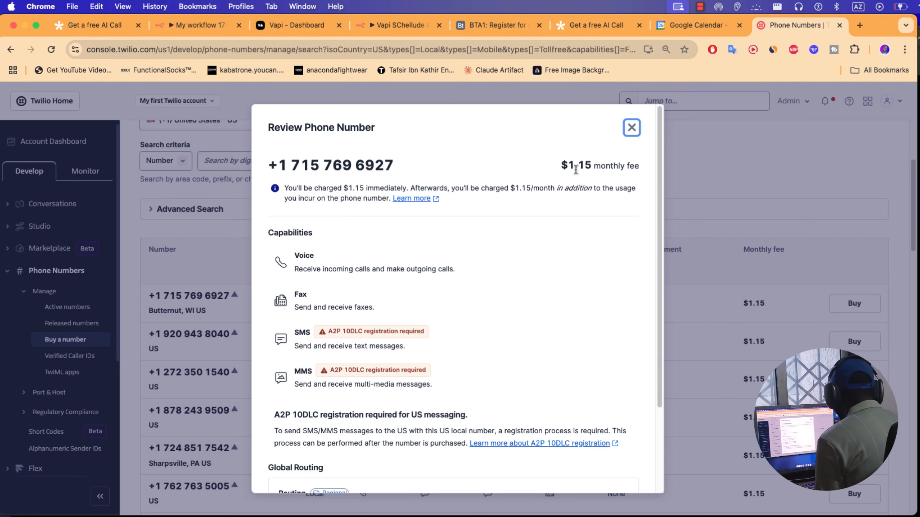
pyautogui.scroll(-3, 466, 279)
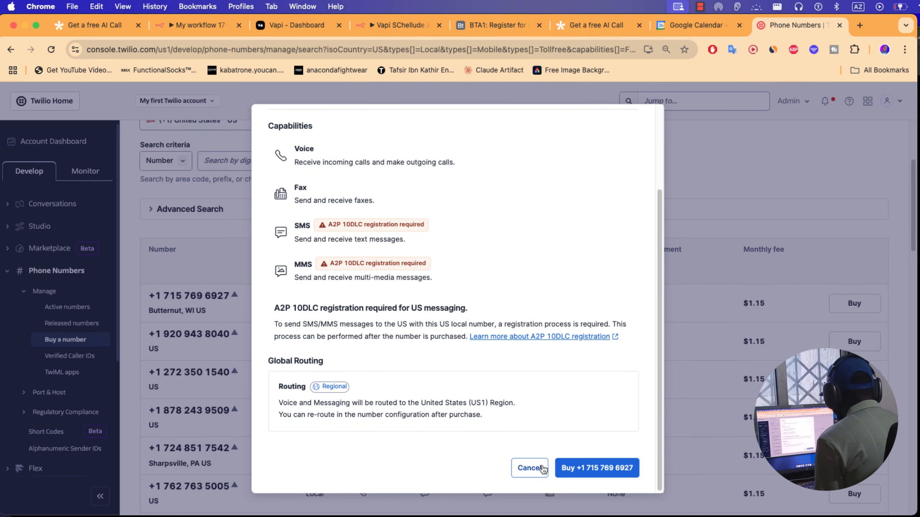
pyautogui.scroll(3, 268, 176)
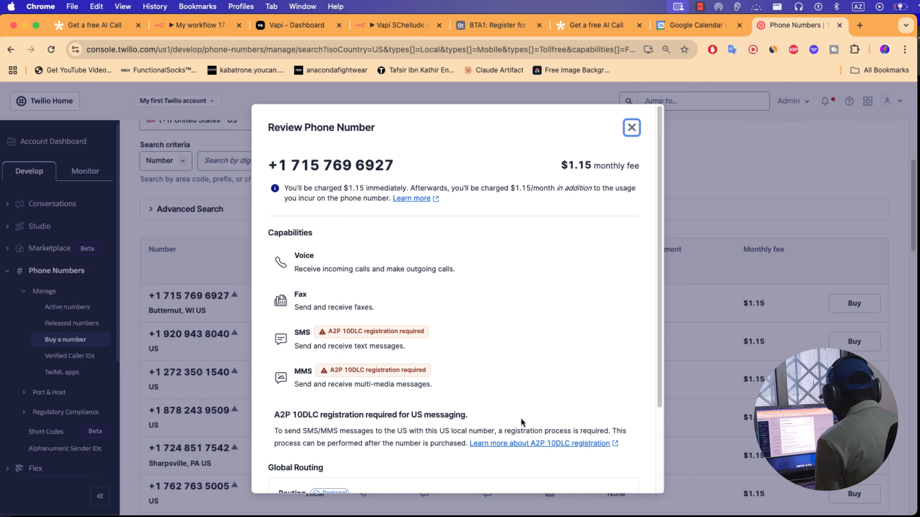
pyautogui.scroll(-3, 521, 422)
pyautogui.click(274, 98)
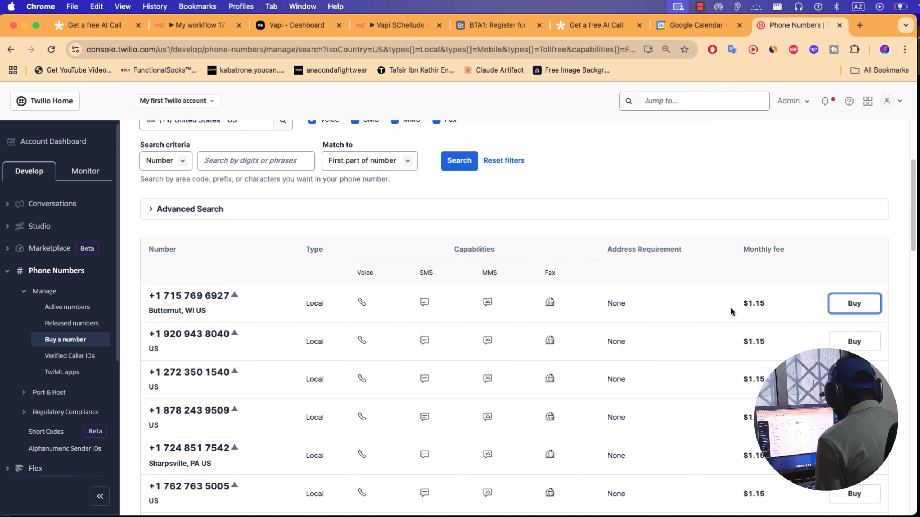
# Open the active Chicago number's voice configuration and copy its incoming-call webhook URL
pyautogui.click(69, 308)
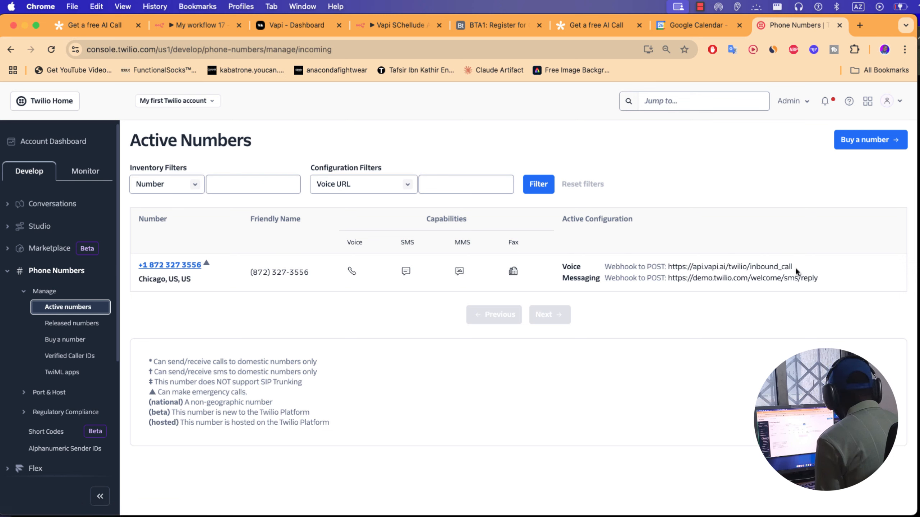
pyautogui.moveTo(797, 273); pyautogui.dragTo(670, 267)
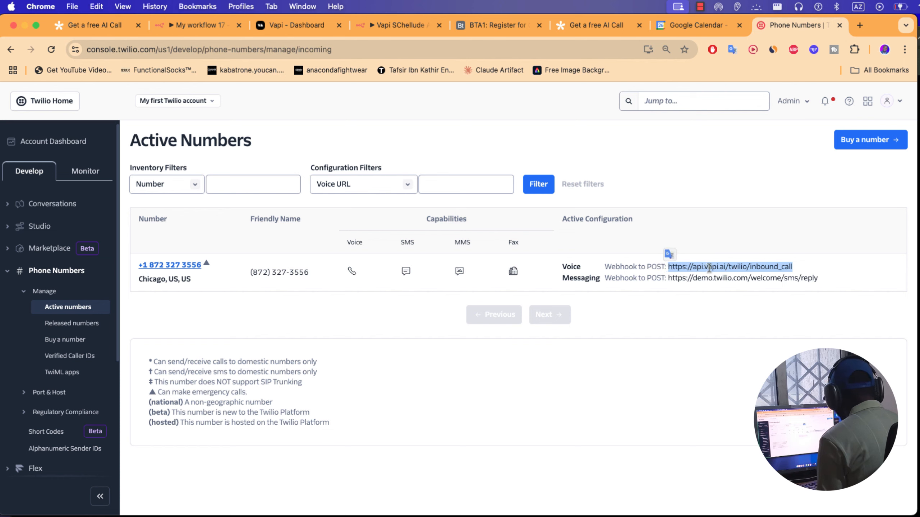
pyautogui.click(177, 268)
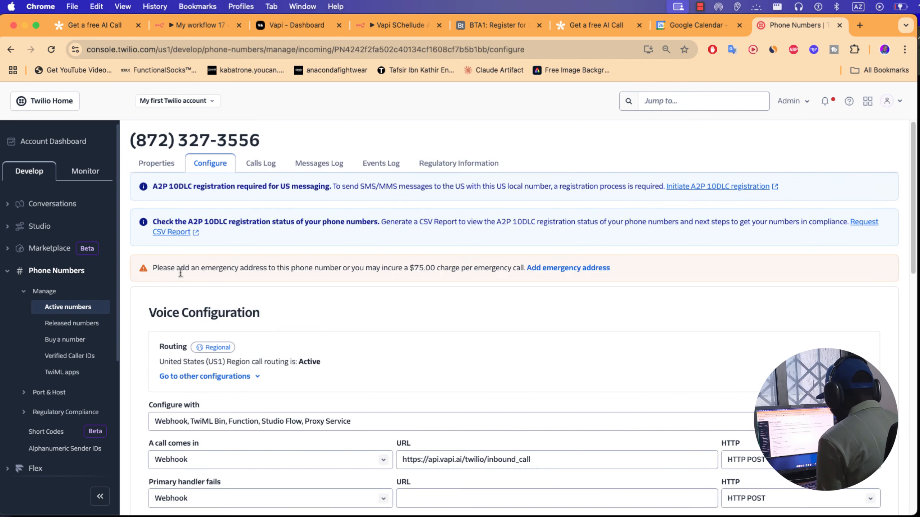
pyautogui.scroll(-10, 180, 273)
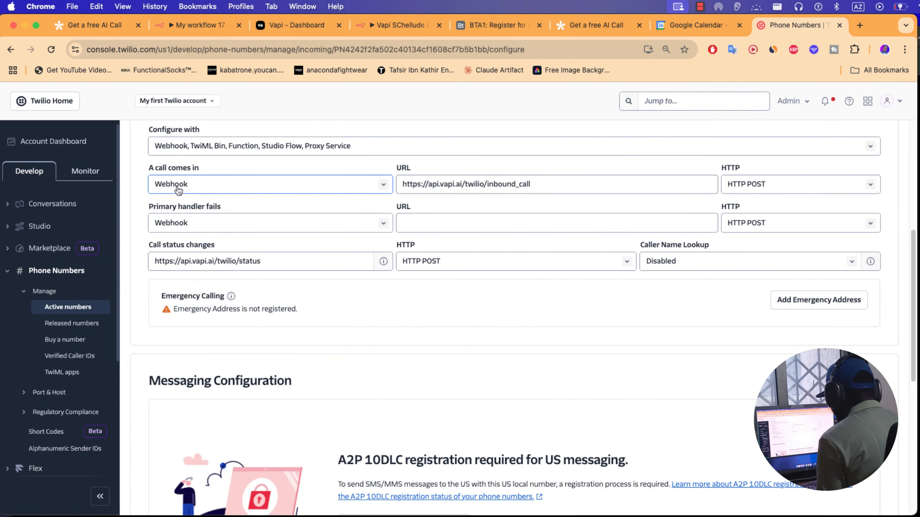
pyautogui.tripleClick(494, 185)
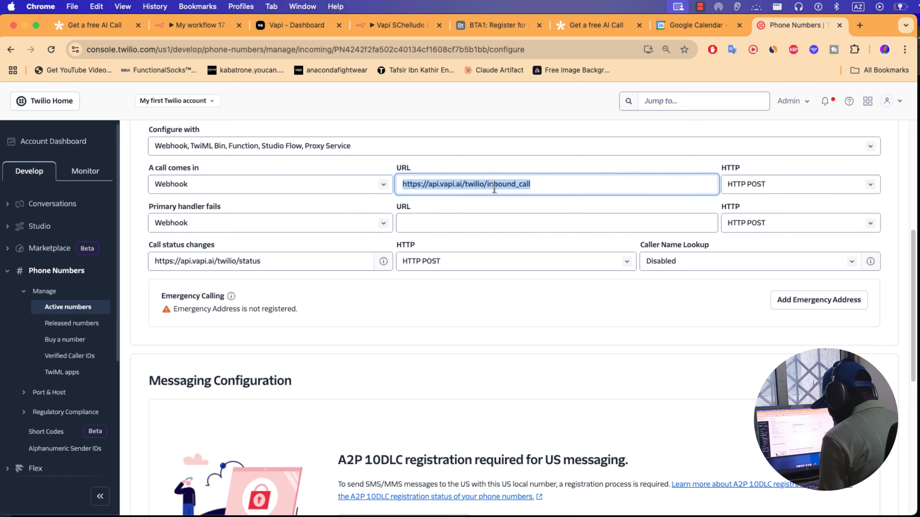
pyautogui.press('super+c')
pyautogui.click(494, 187)
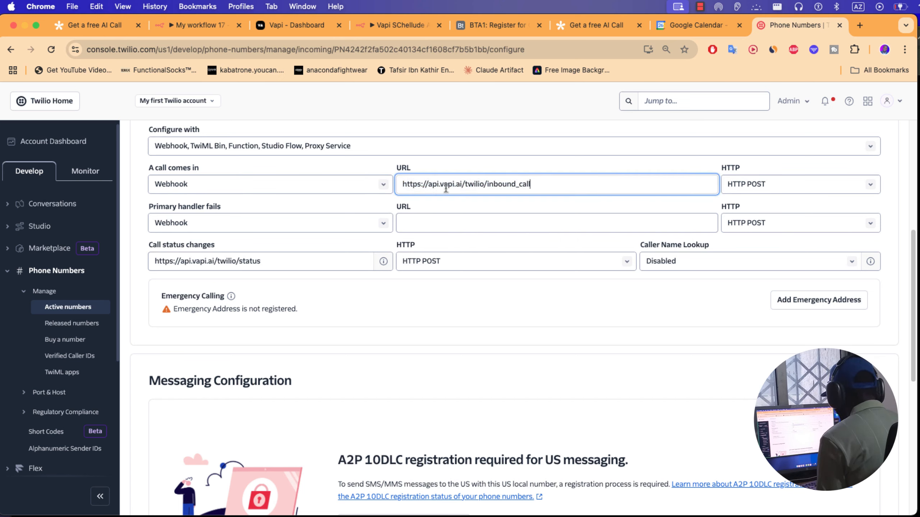
# Examine the Chicago number's call status URL and the rest of its voice and messaging configuration
pyautogui.tripleClick(241, 262)
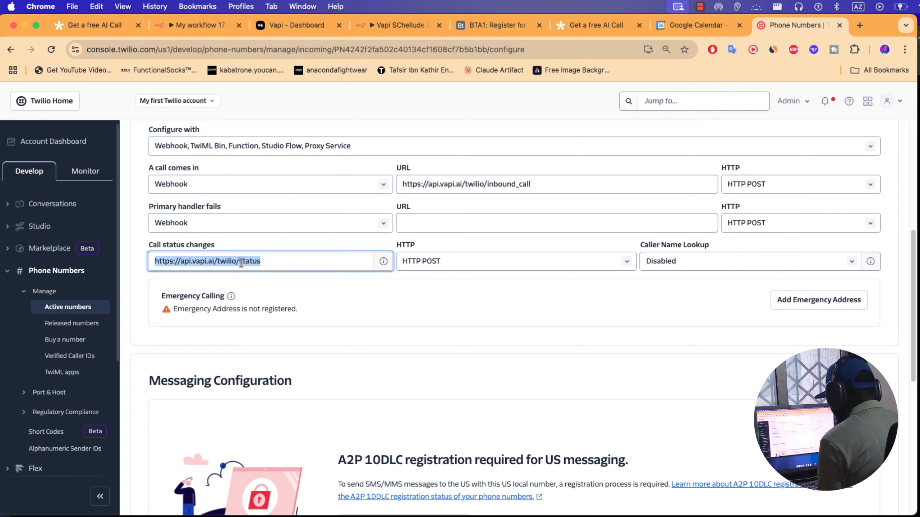
pyautogui.click(248, 283)
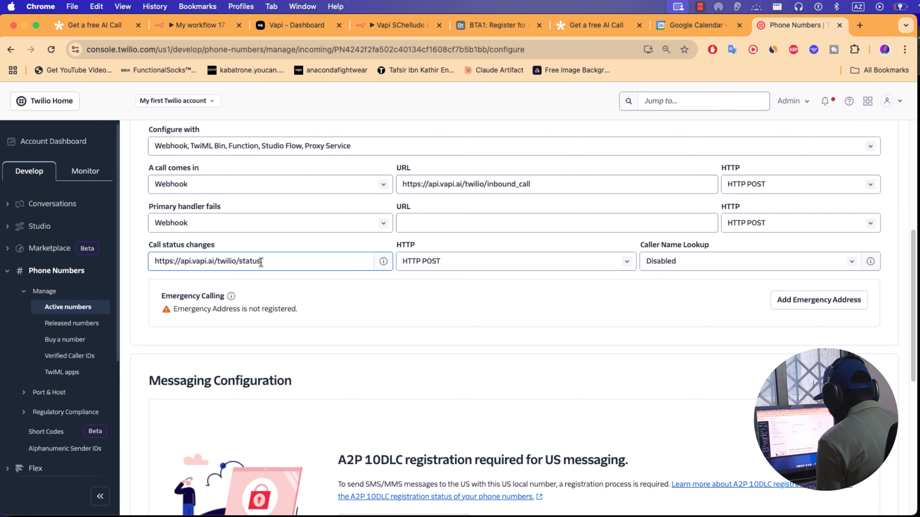
pyautogui.scroll(-3, 322, 295)
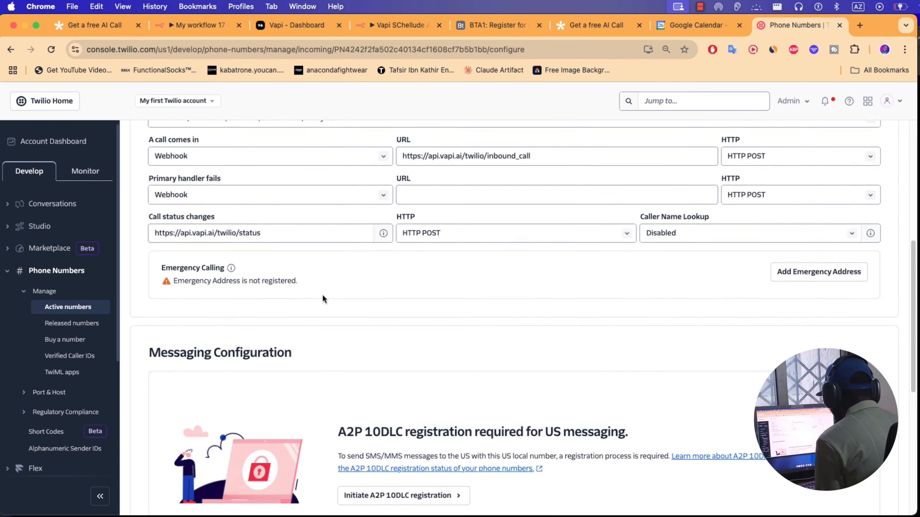
pyautogui.scroll(-8, 322, 297)
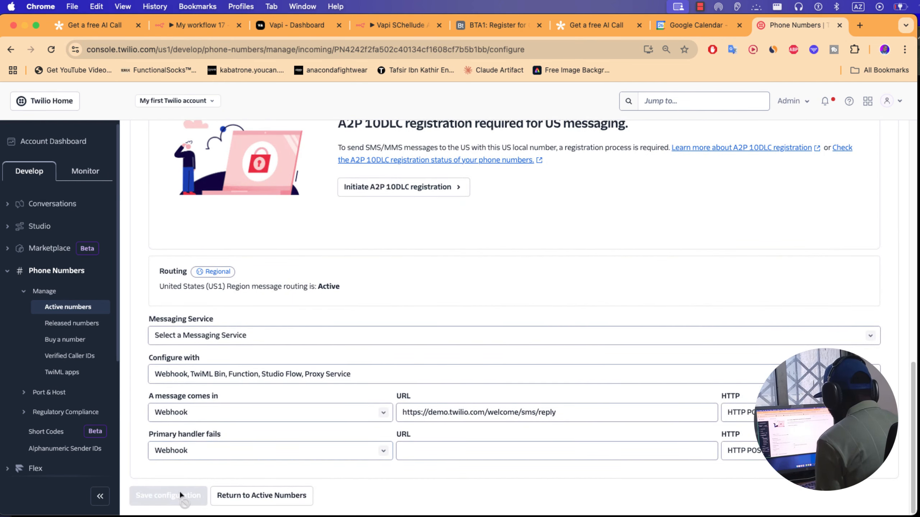
pyautogui.scroll(10, 368, 340)
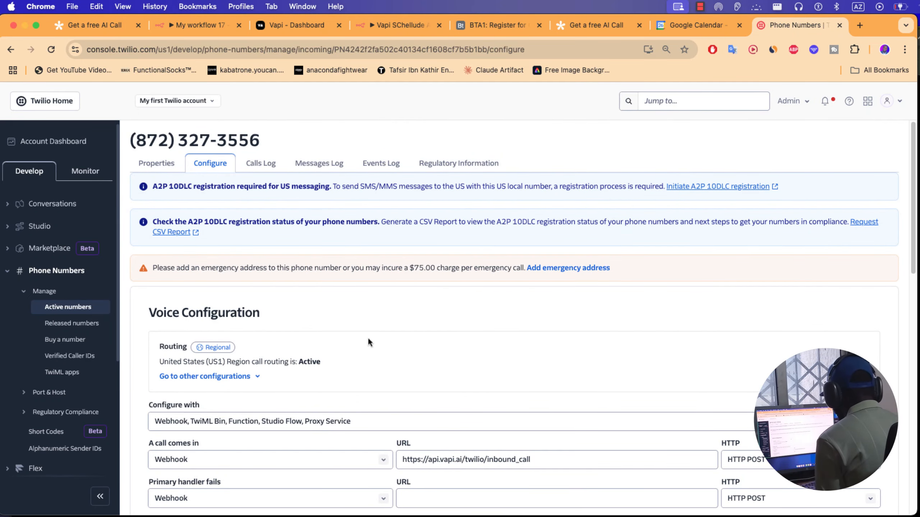
pyautogui.scroll(-3, 369, 341)
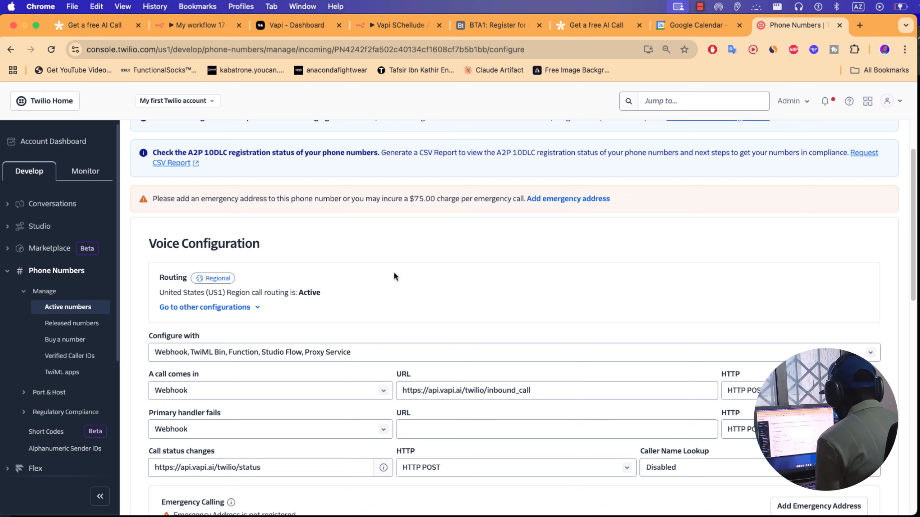
# Search the console for "geo", open Voice Geographic Permissions and look through the low-risk destination countries
pyautogui.click(672, 103)
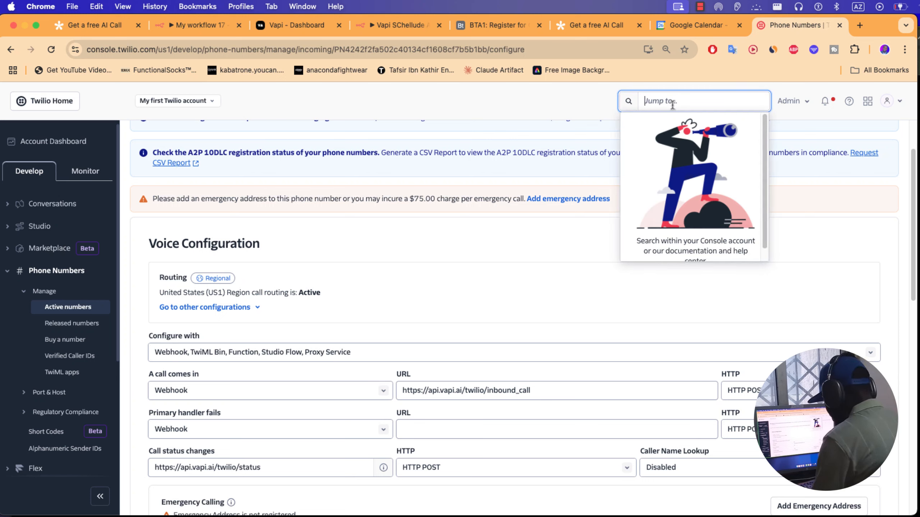
pyautogui.write('geo')
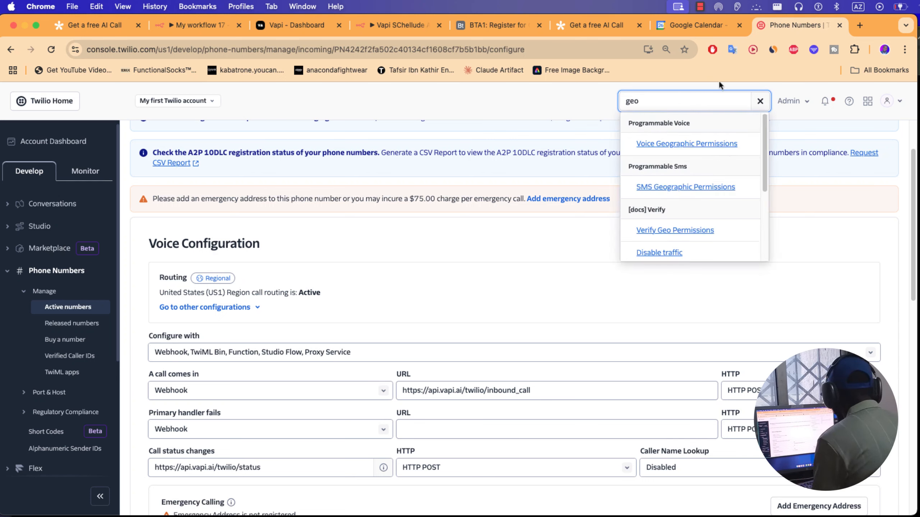
pyautogui.click(669, 146)
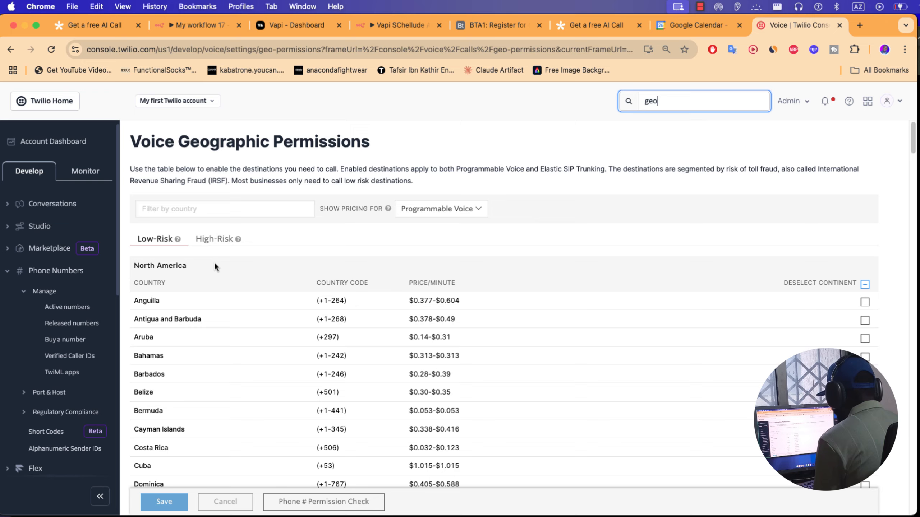
pyautogui.scroll(-20, 214, 290)
pyautogui.scroll(-3, 213, 315)
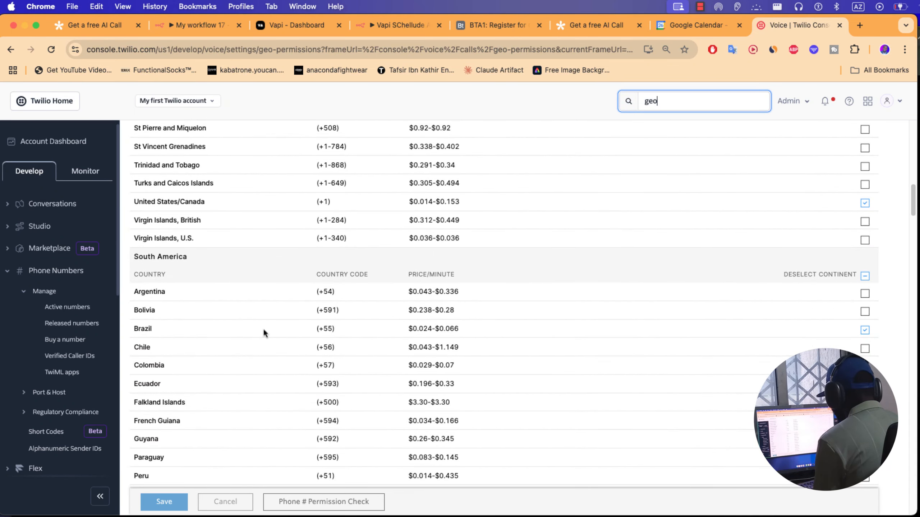
# Filter the voice geographic permissions by country with "ivor" to find Ivory Coast
pyautogui.scroll(20, 218, 268)
pyautogui.click(179, 209)
pyautogui.write('ive')
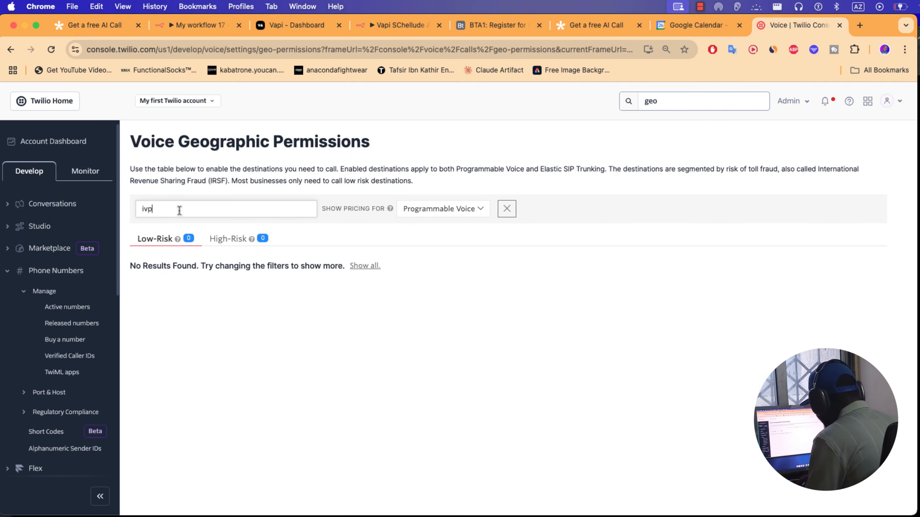
pyautogui.press('BackSpace')
pyautogui.write('or')
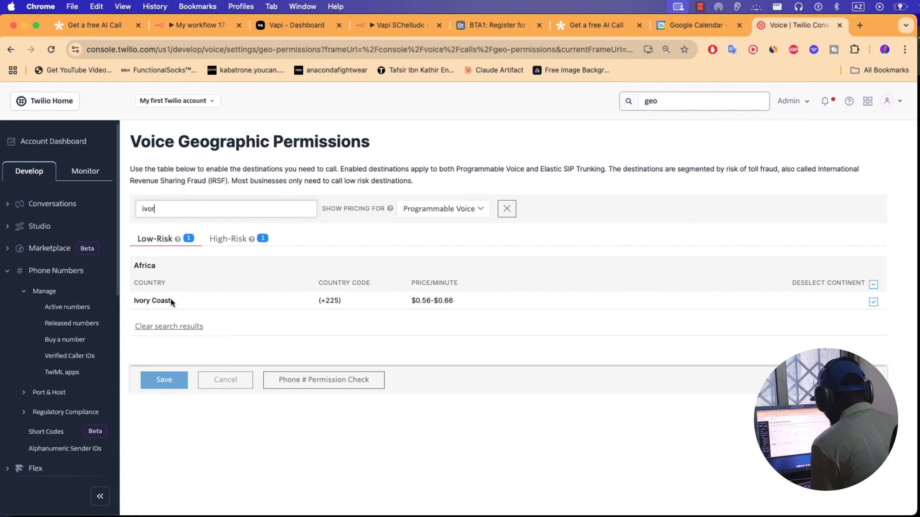
# Switch Ivory Coast's low-risk call permission off and on again, saving the changes while moving to the high-risk destinations
pyautogui.click(874, 303)
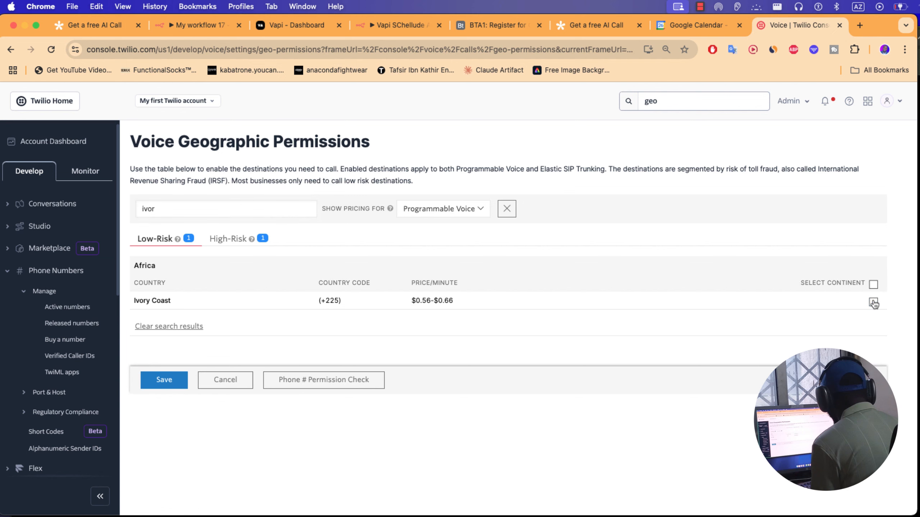
pyautogui.click(873, 303)
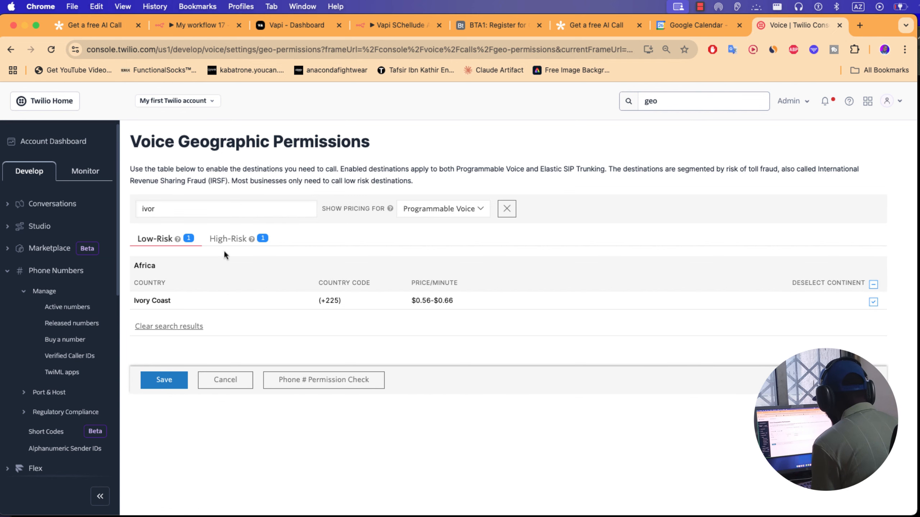
pyautogui.click(234, 239)
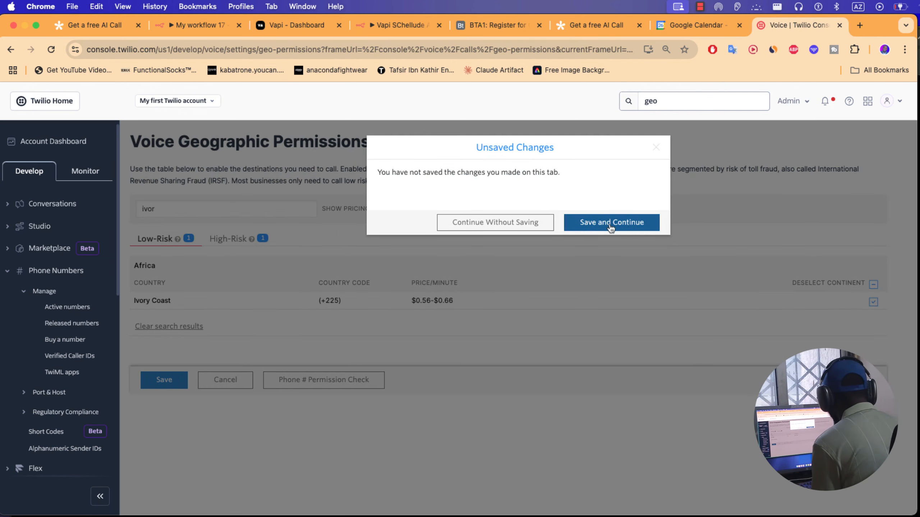
pyautogui.click(610, 224)
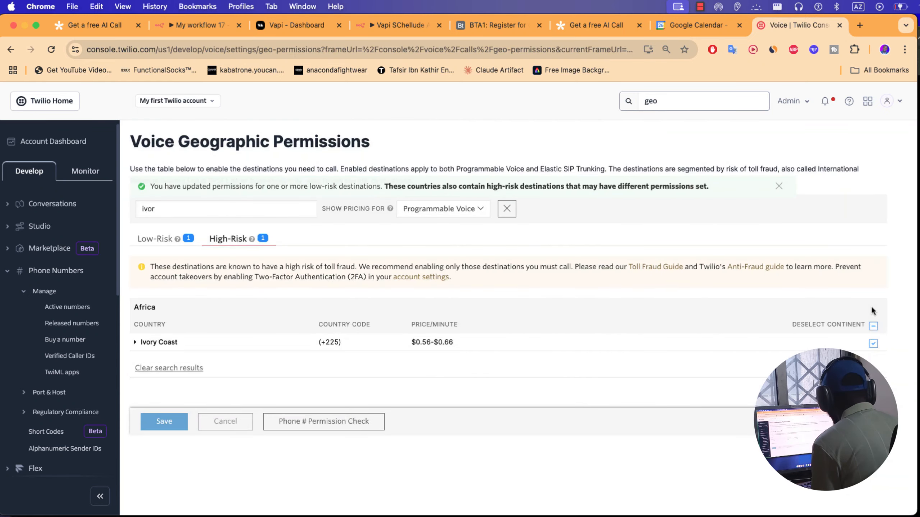
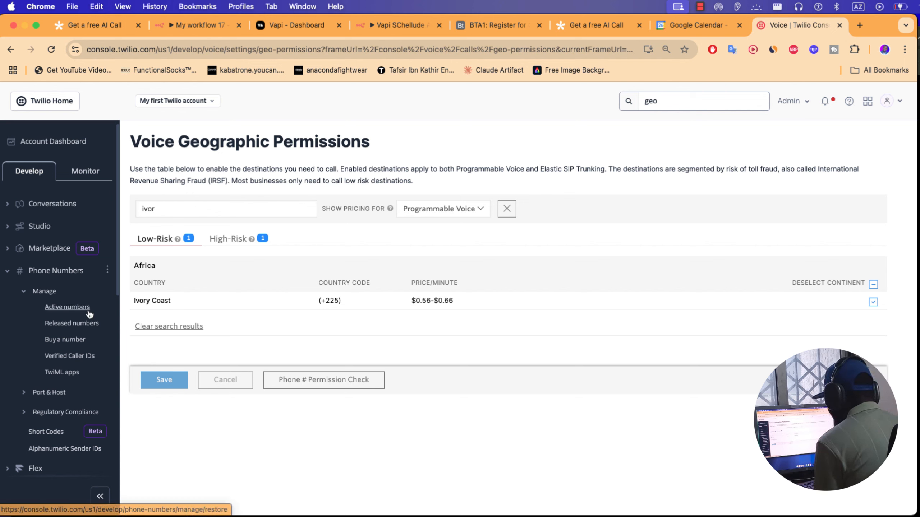
# Copy the Account SID from the Twilio account dashboard and switch to the Vapi dashboard
pyautogui.click(65, 147)
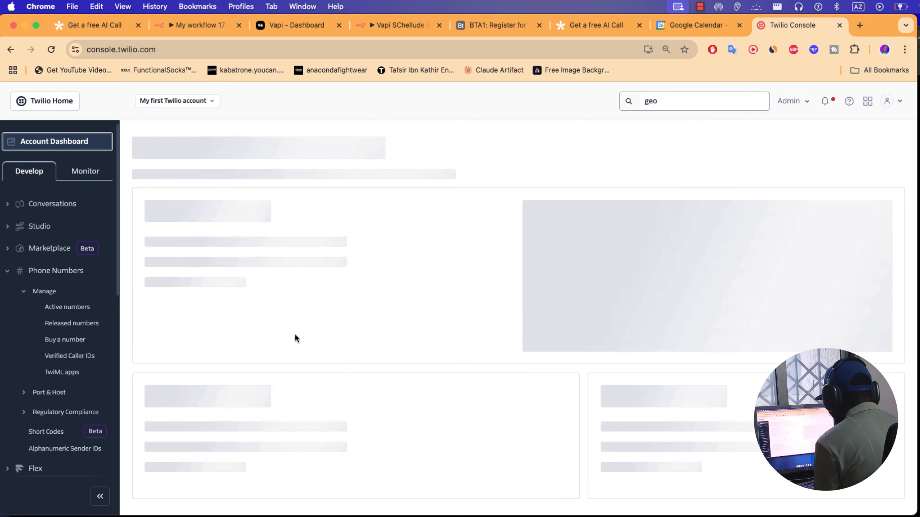
pyautogui.scroll(-3, 295, 334)
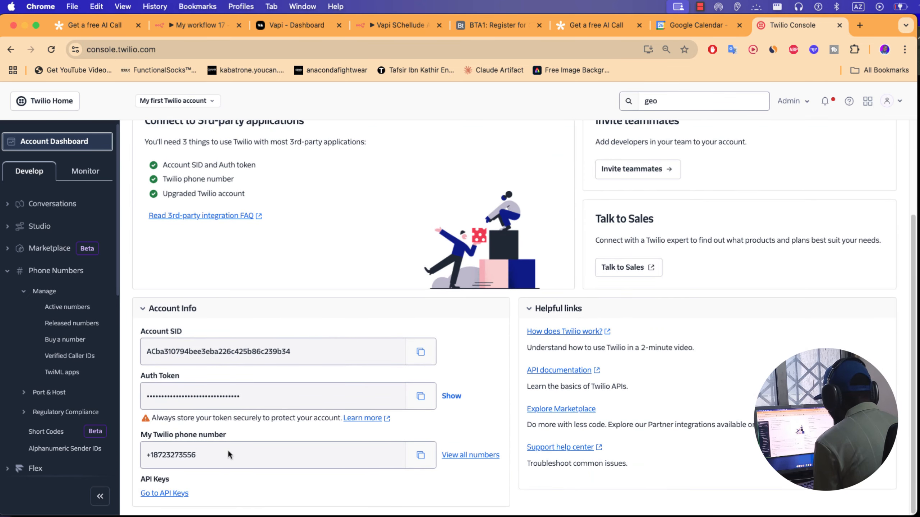
pyautogui.click(421, 354)
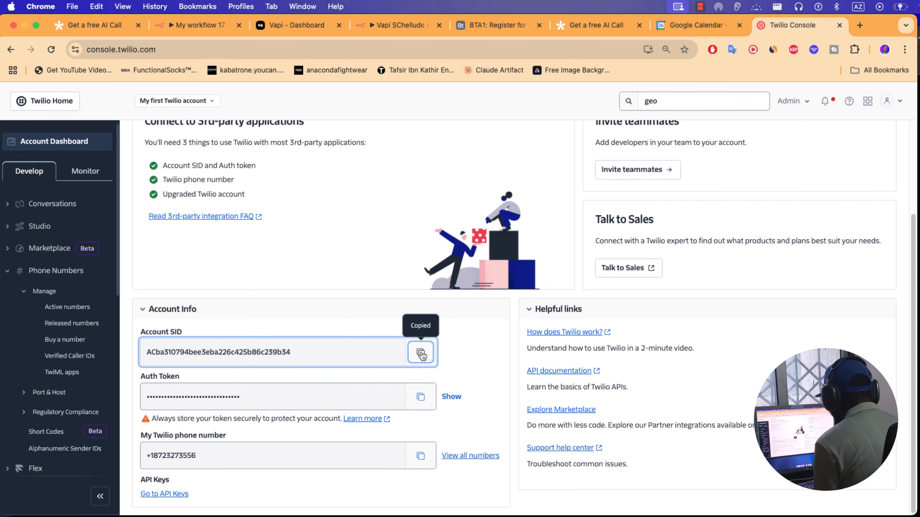
pyautogui.click(312, 30)
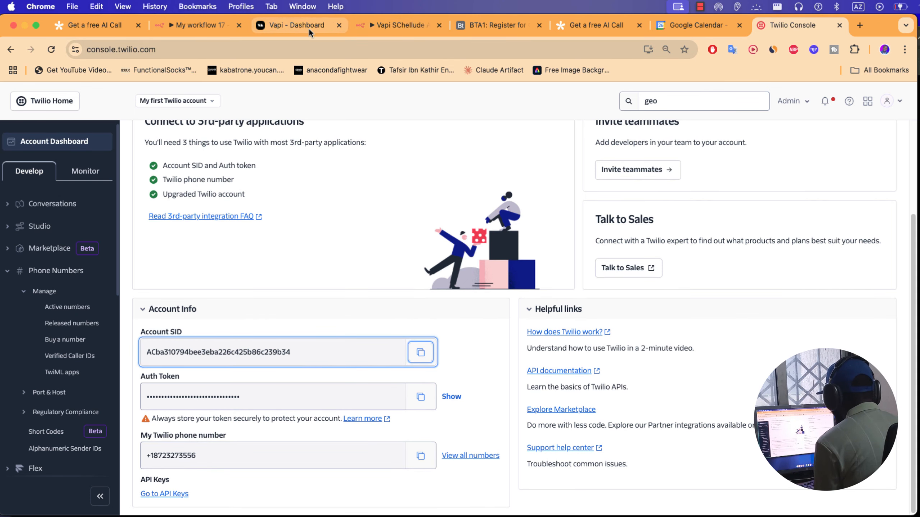
# Fill the Twilio import form in Vapi with the Account SID and the Auth Token copied from the Twilio account dashboard
pyautogui.click(298, 268)
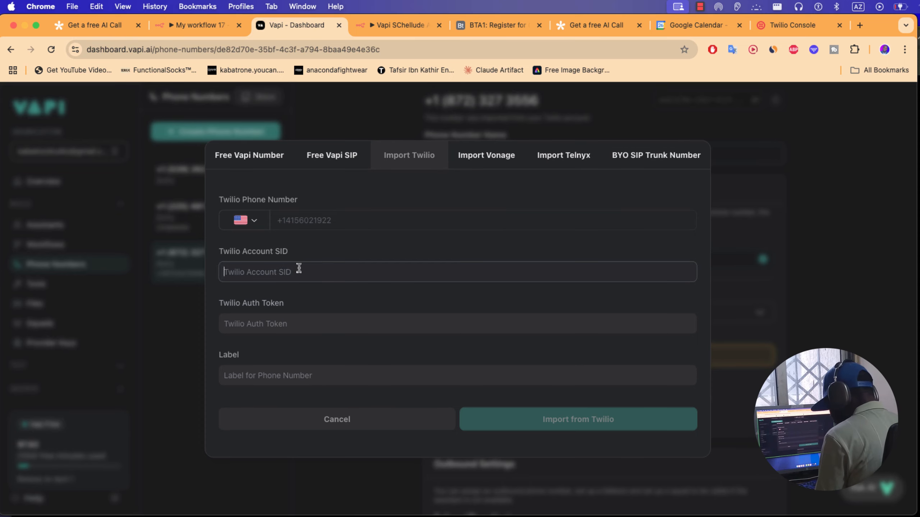
pyautogui.press('super+v')
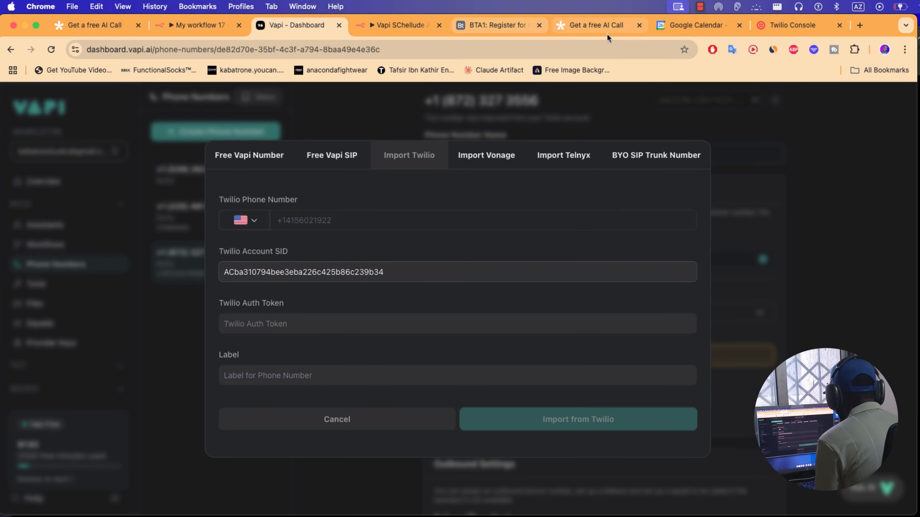
pyautogui.click(770, 31)
pyautogui.moveTo(771, 34); pyautogui.dragTo(391, 32)
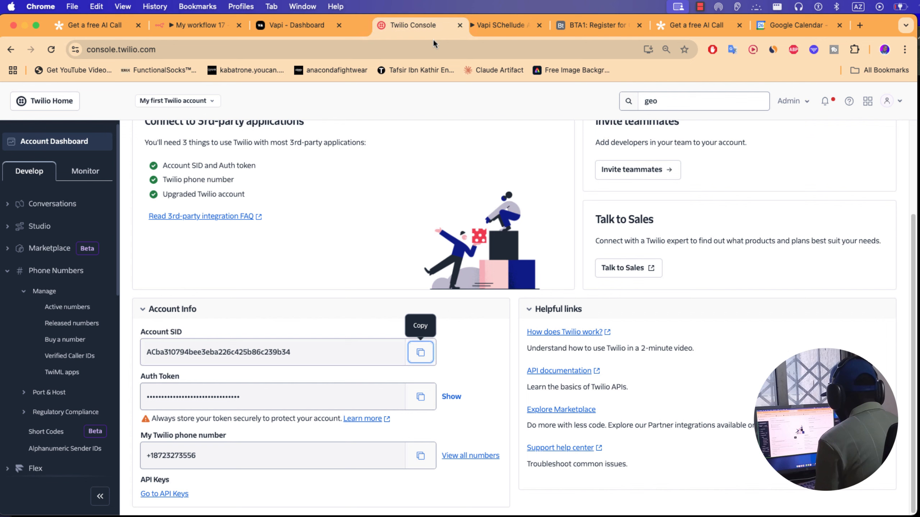
pyautogui.click(420, 397)
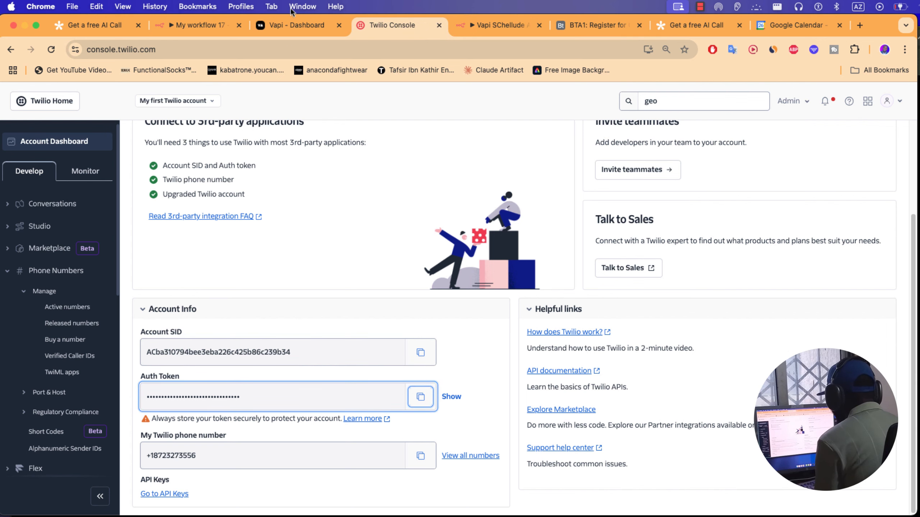
pyautogui.click(293, 25)
pyautogui.click(285, 322)
pyautogui.press('super+v')
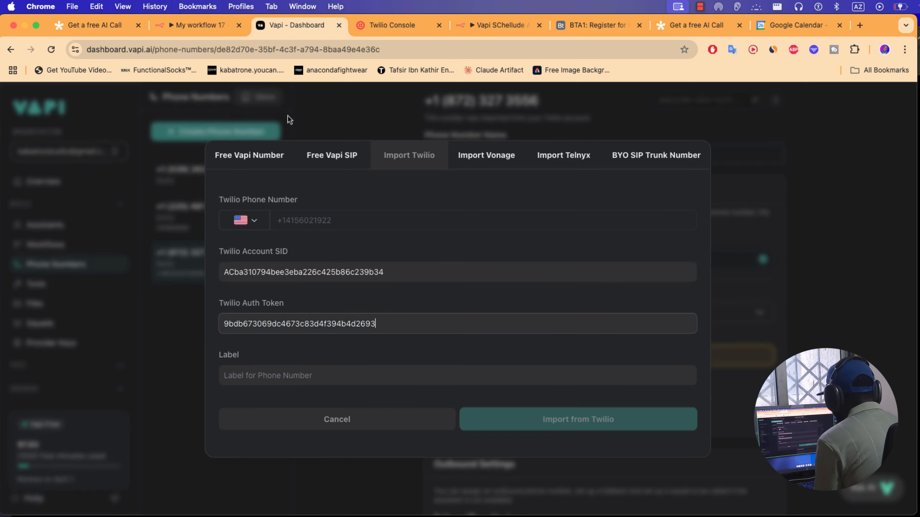
# Copy the Twilio phone number into the import form's label and phone number fields, and cancel the import
pyautogui.click(392, 25)
pyautogui.click(420, 455)
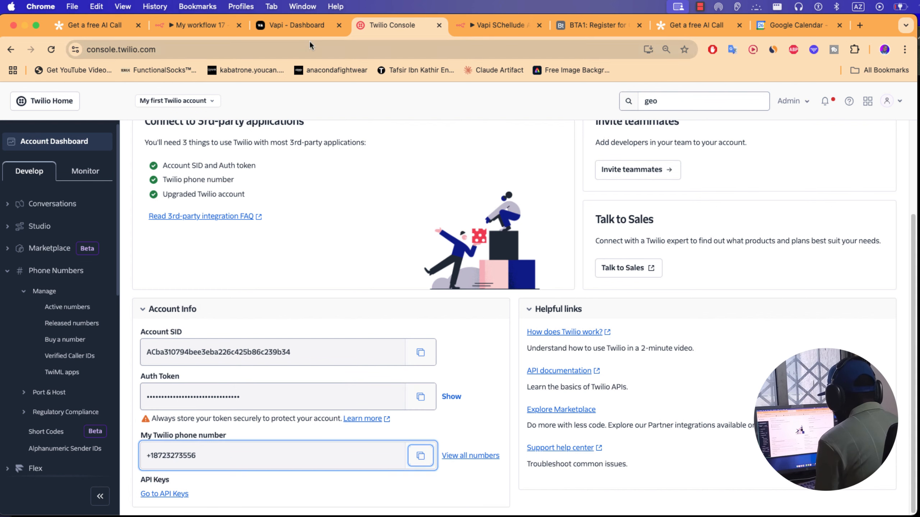
pyautogui.click(295, 24)
pyautogui.click(296, 380)
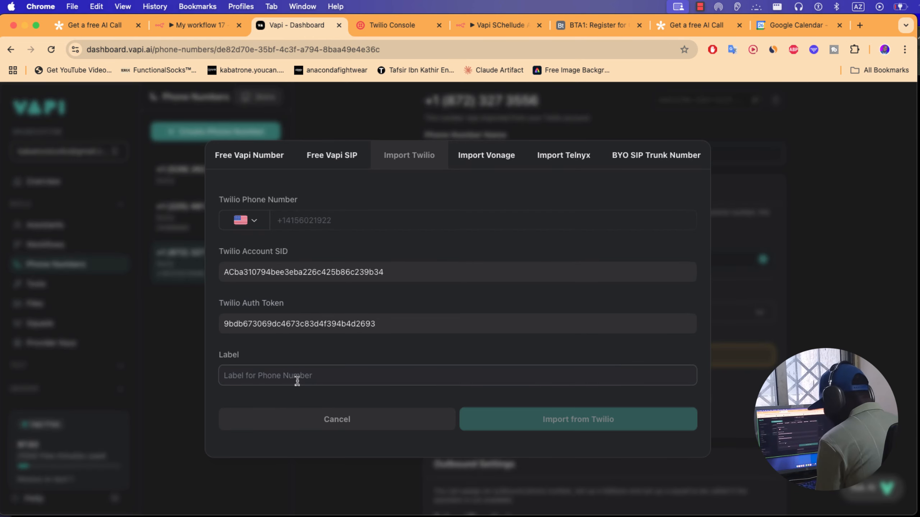
pyautogui.press('super+v')
pyautogui.click(317, 217)
pyautogui.press('super+v')
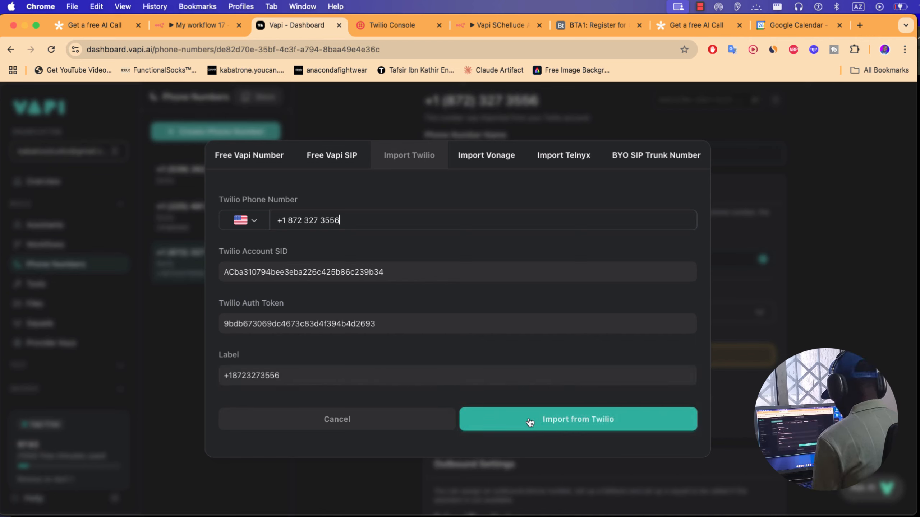
pyautogui.click(379, 427)
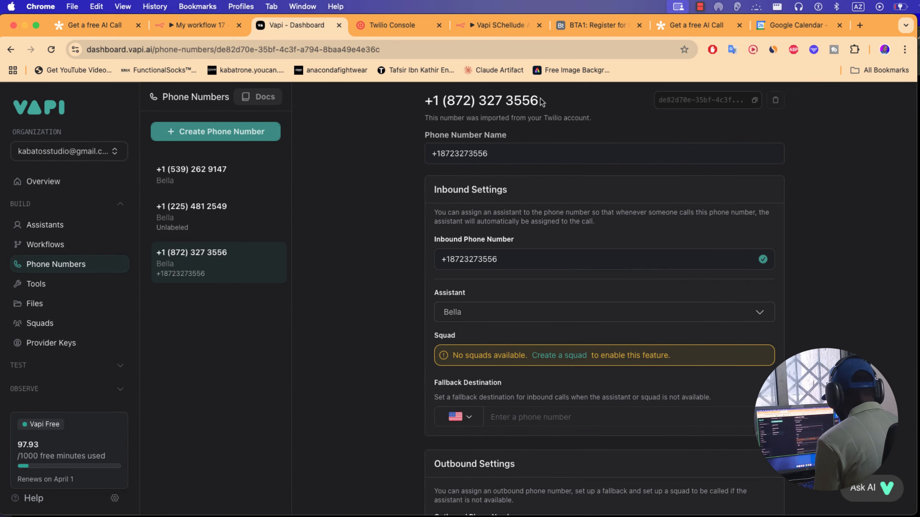
# Review the inbound assistant choices for the imported Twilio number and assign Bella as its outbound assistant
pyautogui.click(480, 319)
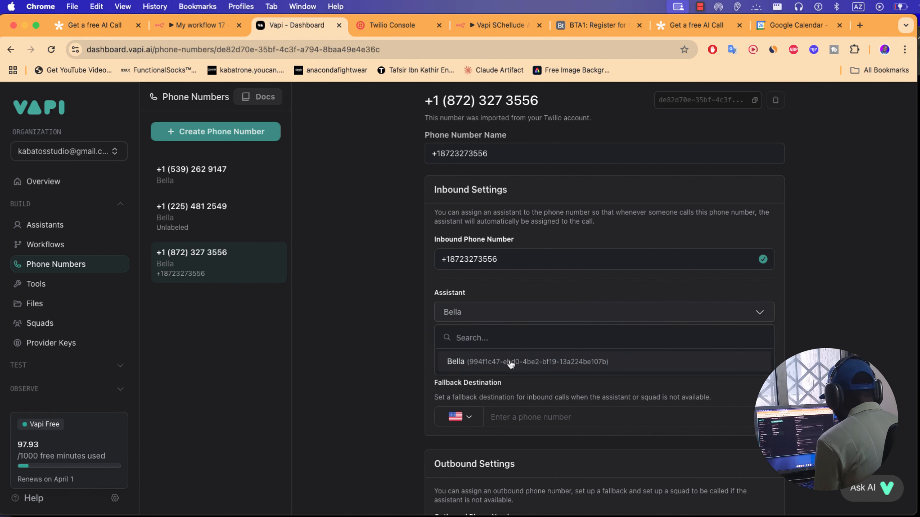
pyautogui.click(378, 352)
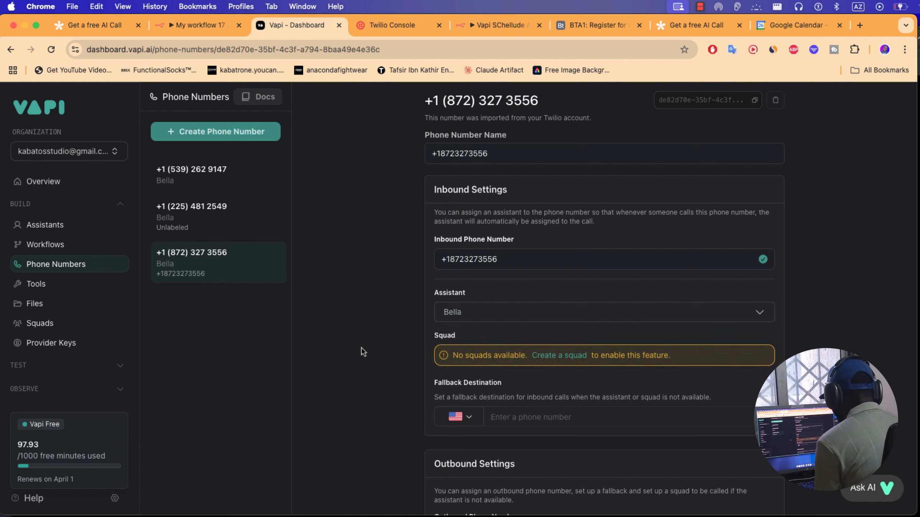
pyautogui.click(514, 320)
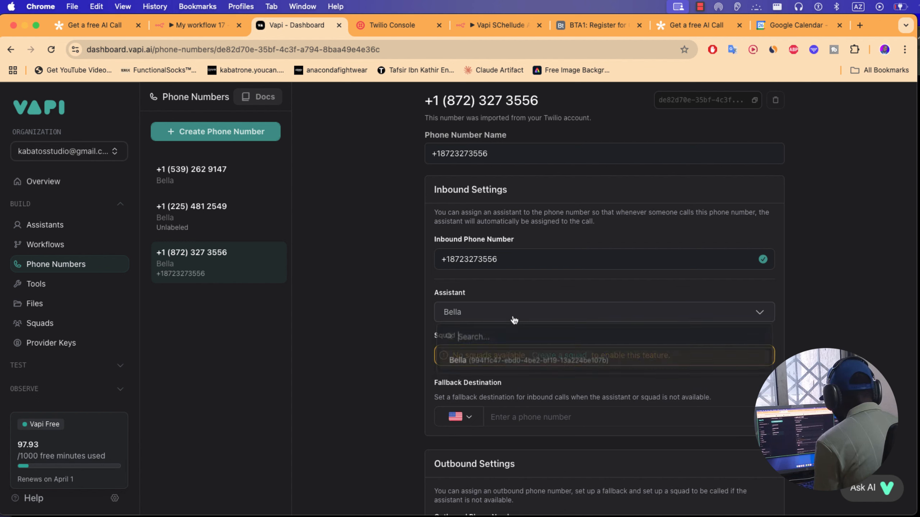
pyautogui.click(383, 342)
pyautogui.scroll(-5, 526, 414)
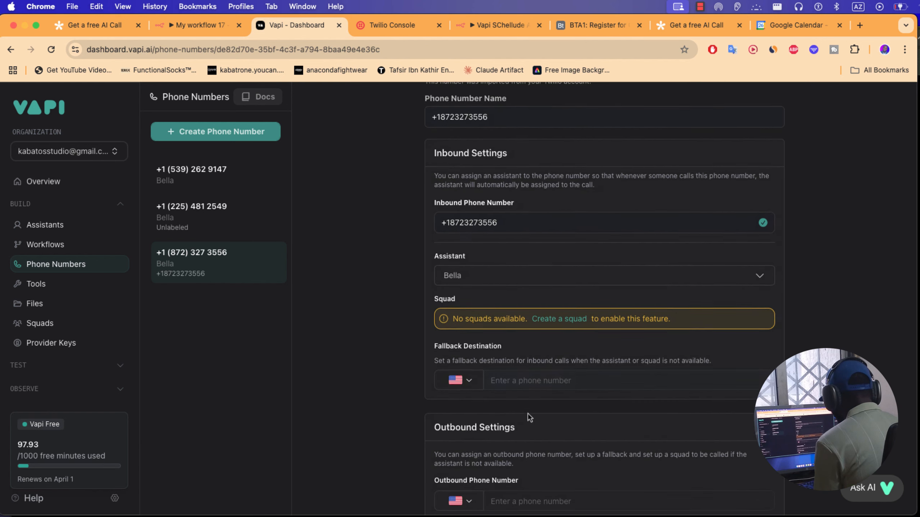
pyautogui.click(510, 400)
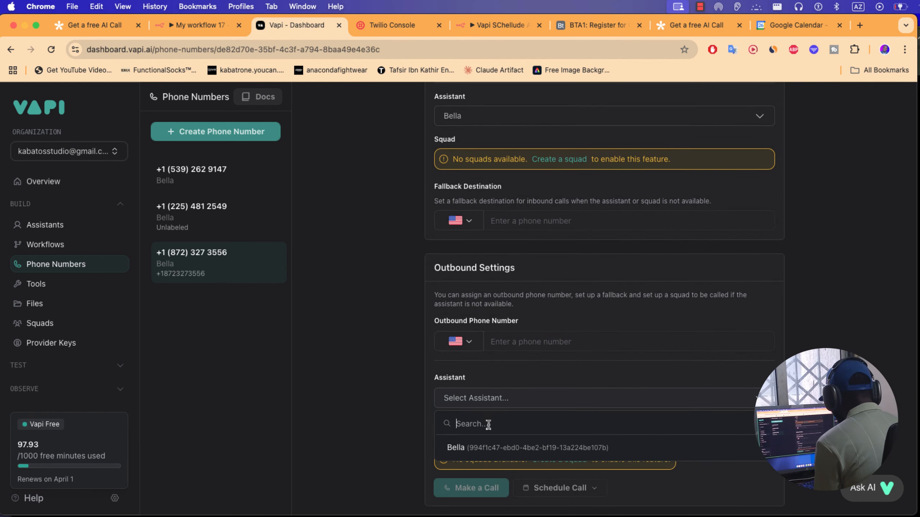
pyautogui.click(471, 446)
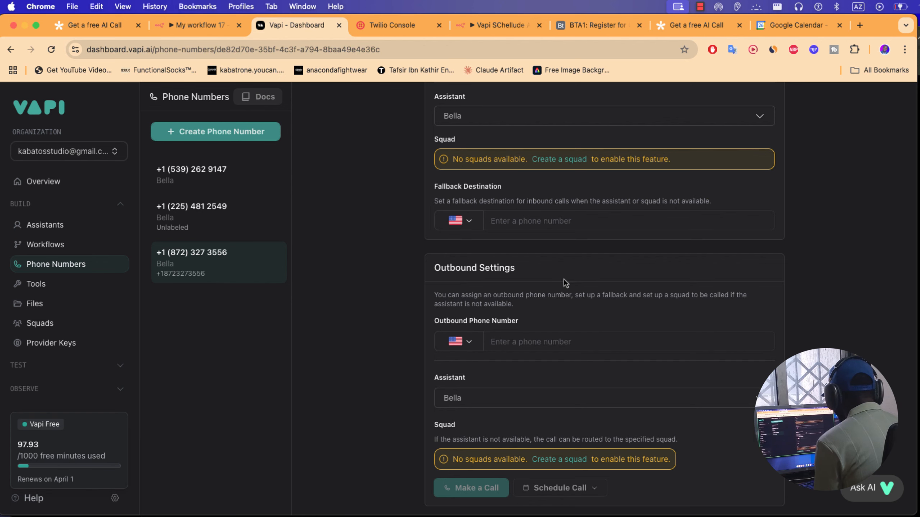
pyautogui.scroll(5, 430, 283)
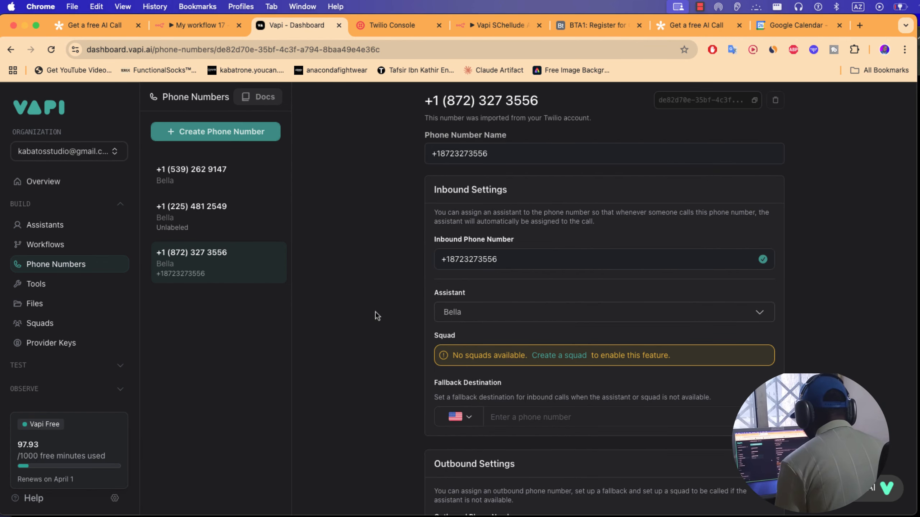
# Check the n8n HTTP Request node, and open the Create Call endpoint's interactive explorer in the Vapi API reference
pyautogui.click(200, 24)
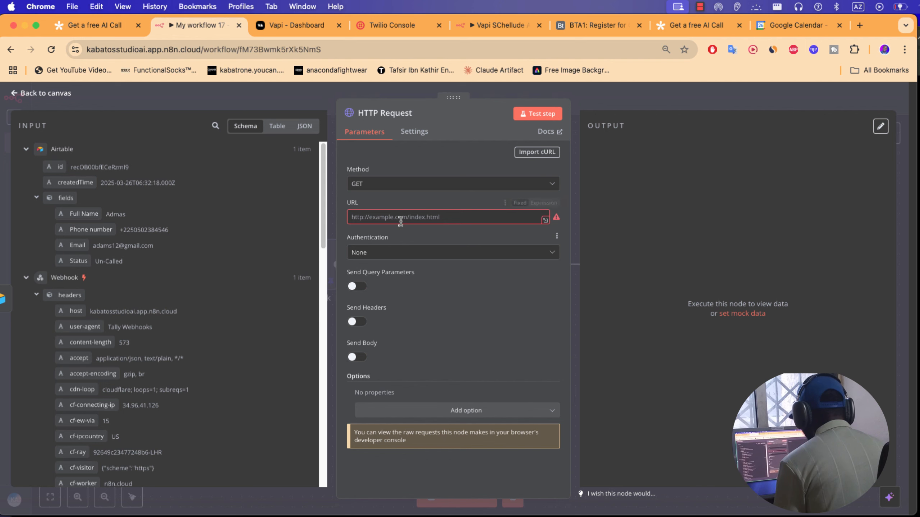
pyautogui.click(293, 26)
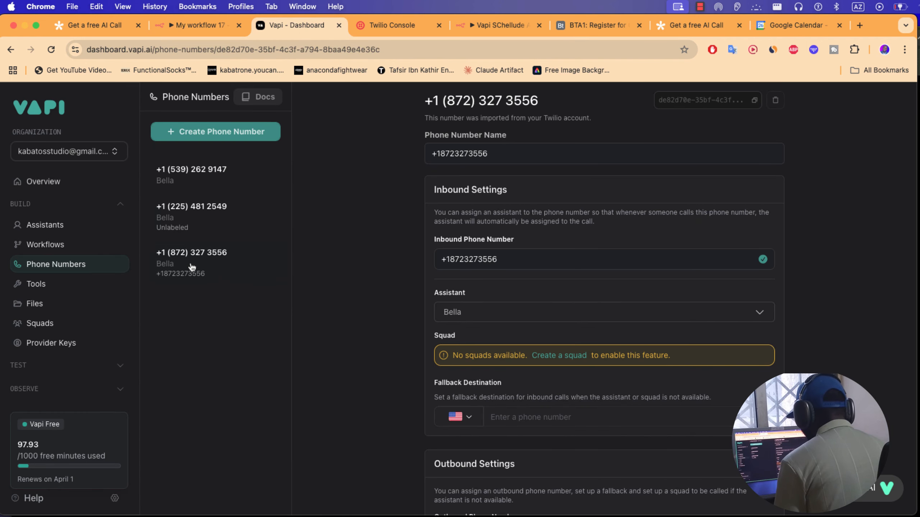
pyautogui.click(263, 98)
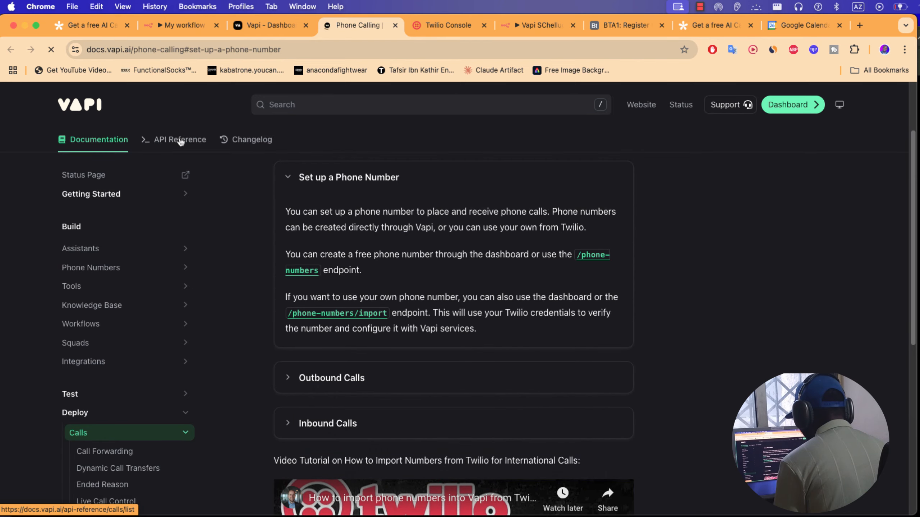
pyautogui.click(180, 141)
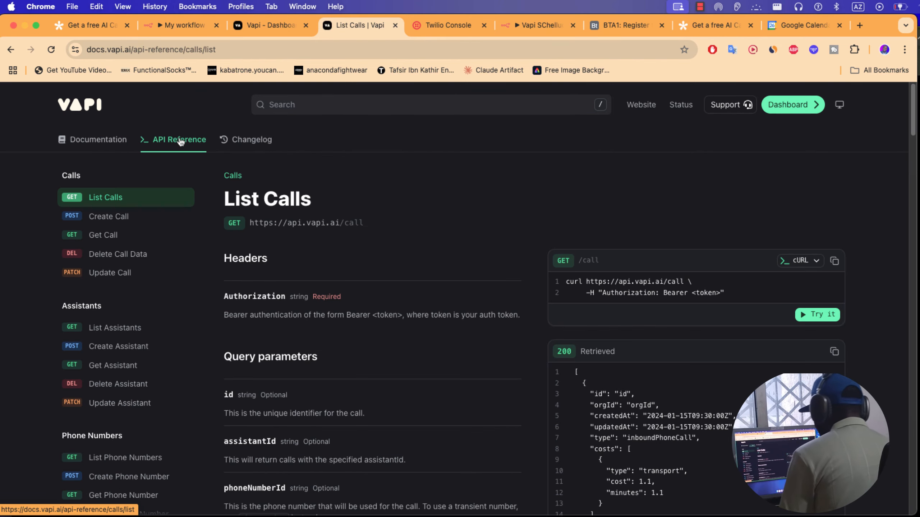
pyautogui.click(138, 218)
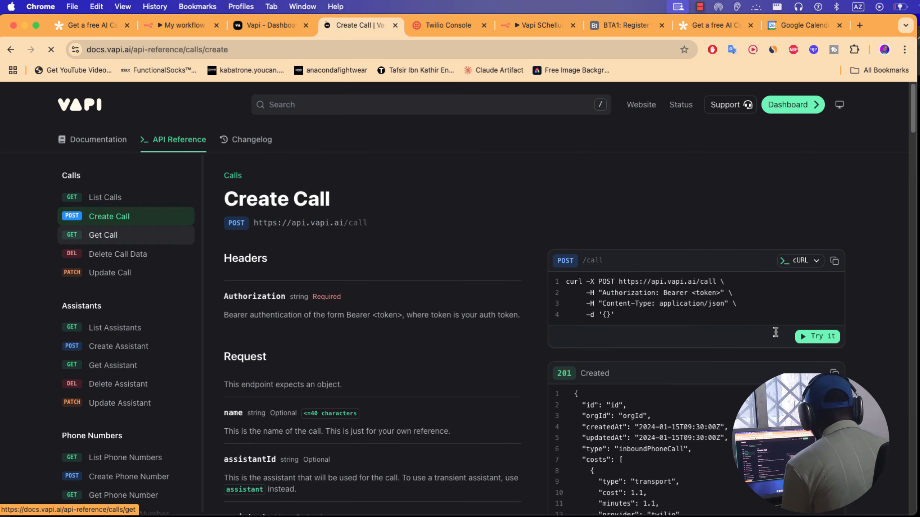
pyautogui.click(822, 339)
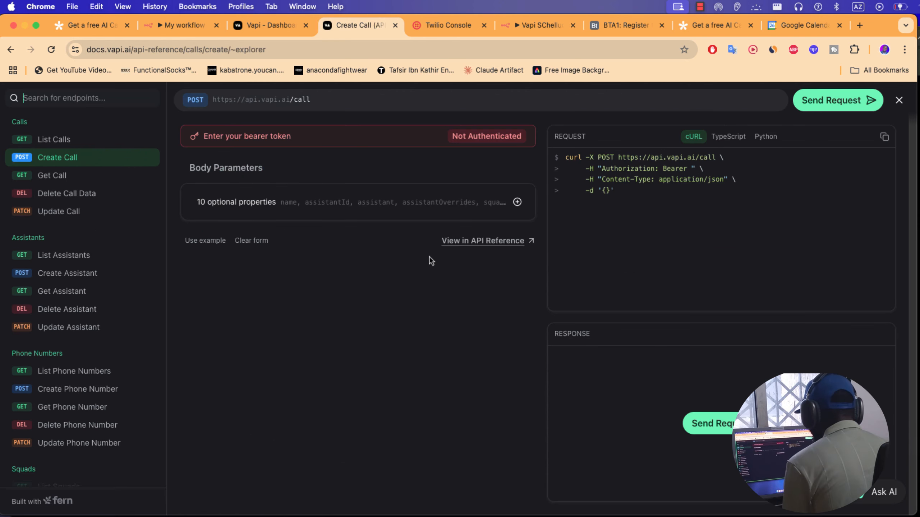
# Authenticate the Create Call request by pasting the private API key from Vapi's organization API keys as the bearer token
pyautogui.click(478, 140)
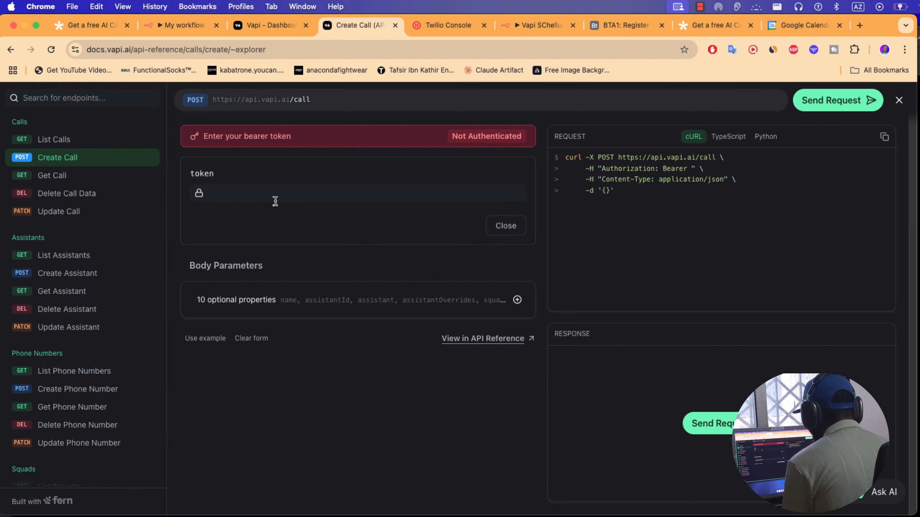
pyautogui.click(267, 30)
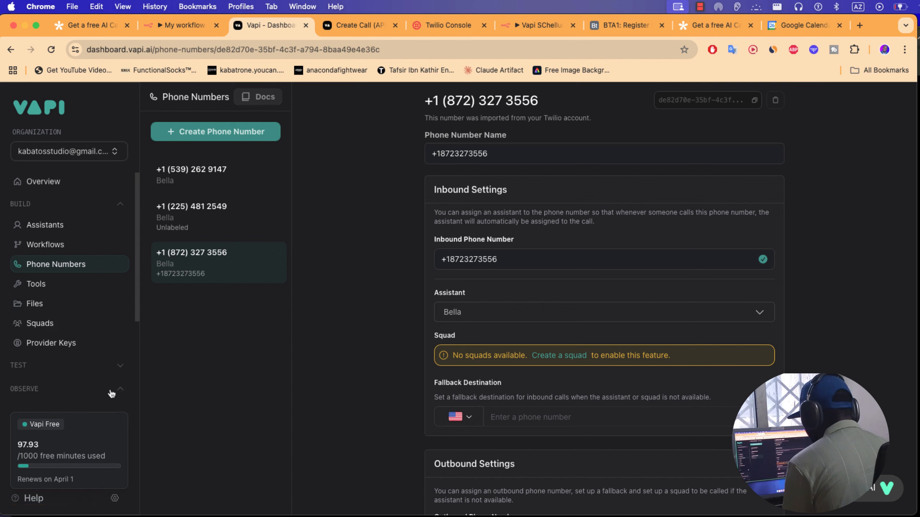
pyautogui.scroll(-4, 116, 383)
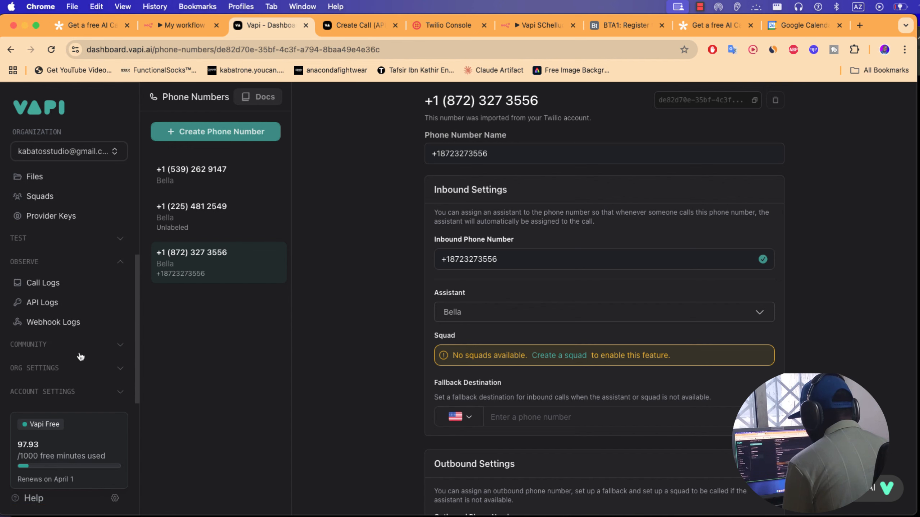
pyautogui.click(53, 369)
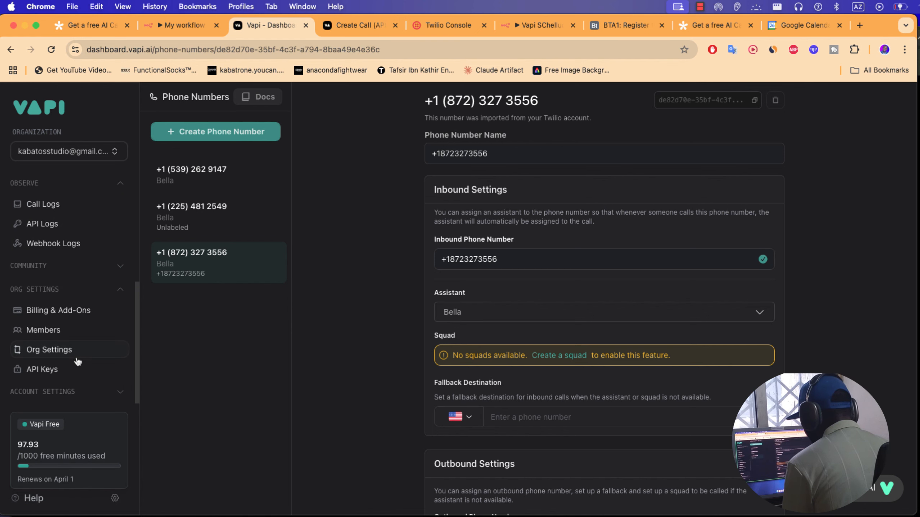
pyautogui.click(53, 370)
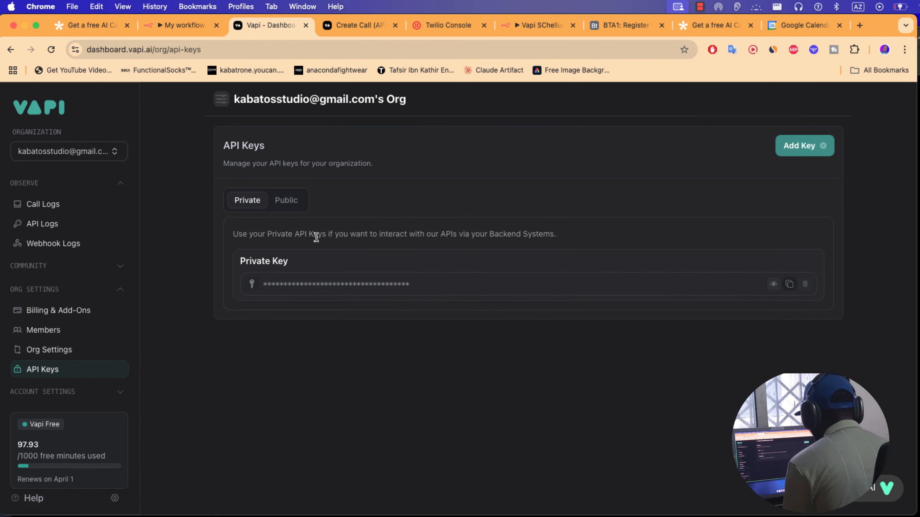
pyautogui.click(790, 286)
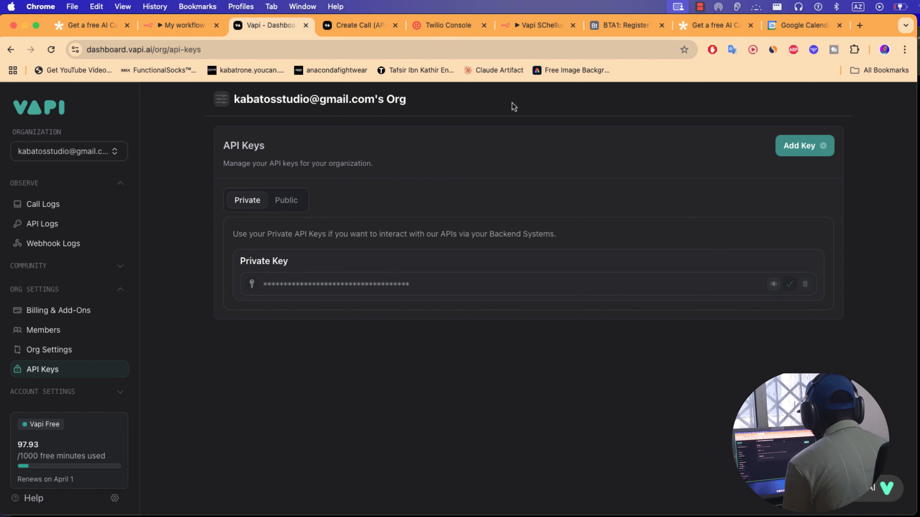
pyautogui.click(357, 25)
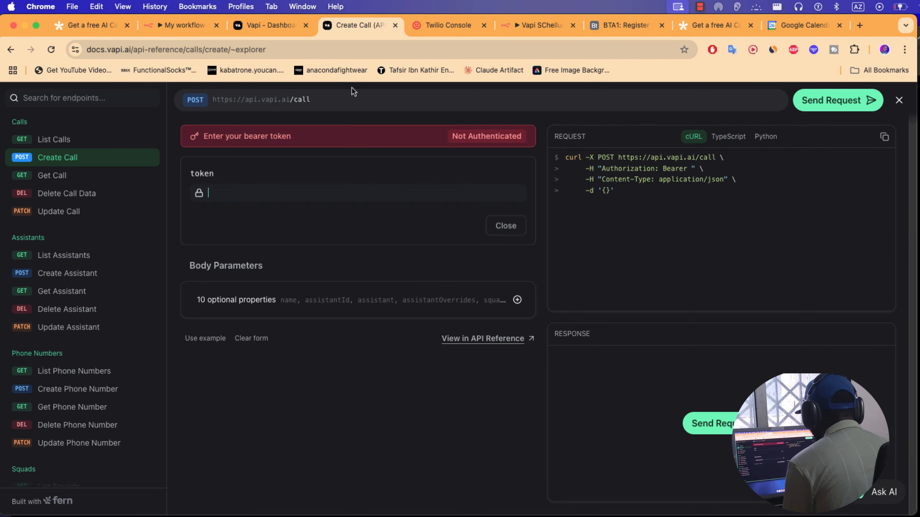
pyautogui.click(331, 186)
pyautogui.press('super+v')
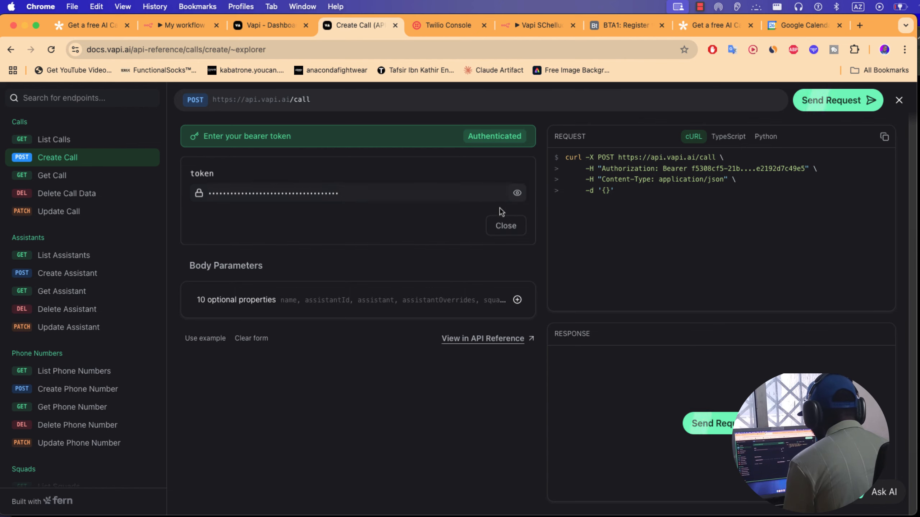
pyautogui.click(505, 225)
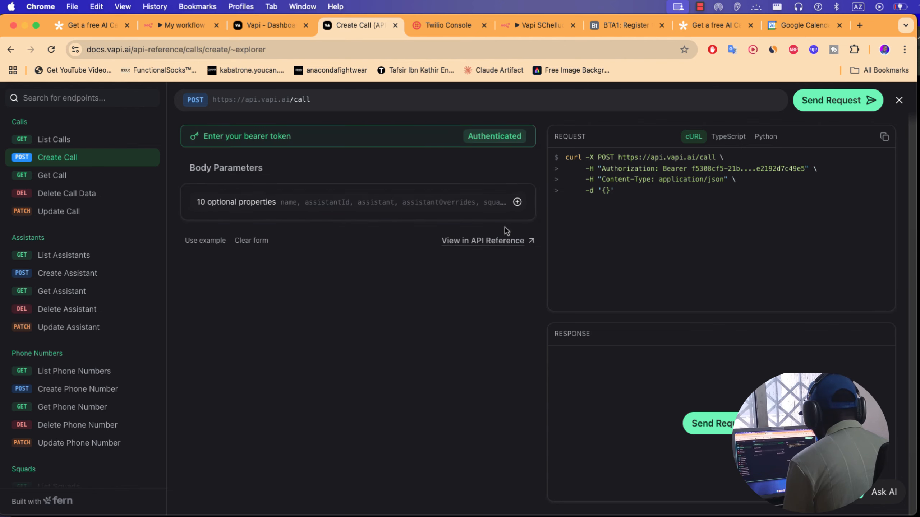
# Add the optional assistantId, phoneNumberId and customer properties to the Create Call body parameters
pyautogui.click(517, 203)
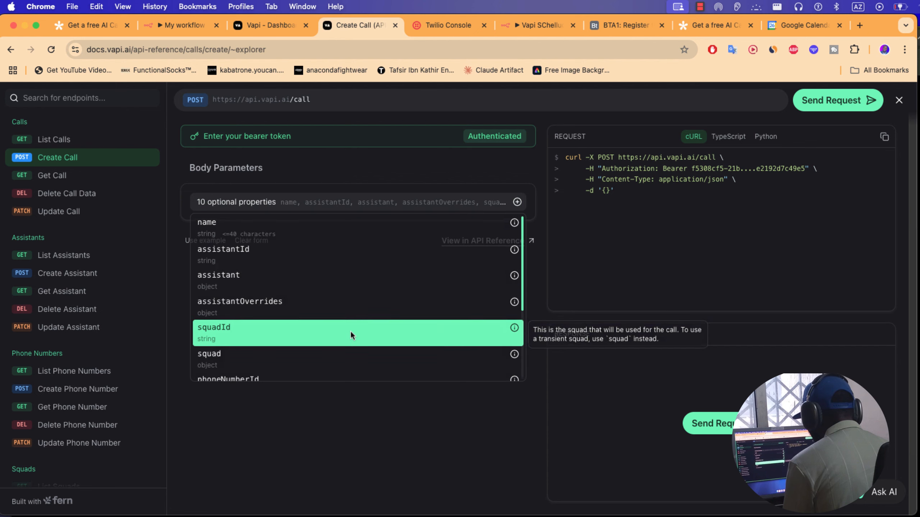
pyautogui.scroll(-2, 350, 331)
pyautogui.scroll(2, 347, 297)
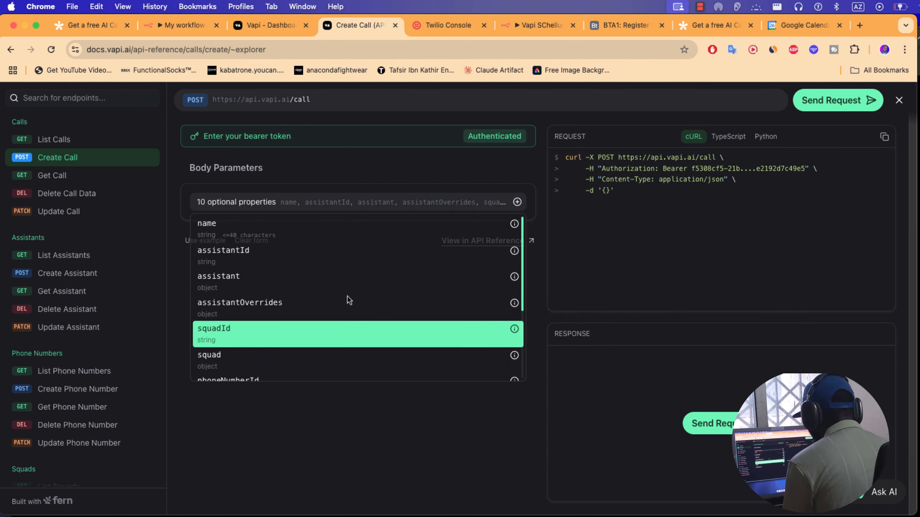
pyautogui.click(313, 266)
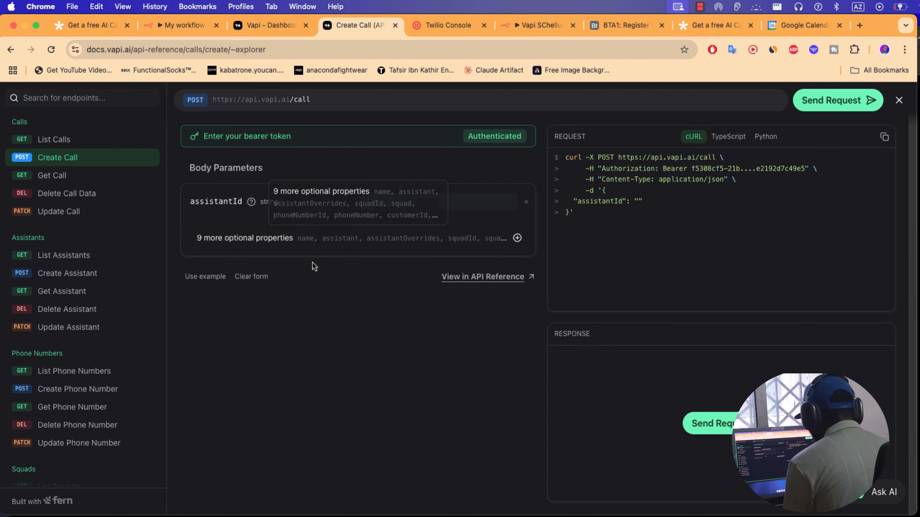
pyautogui.click(518, 238)
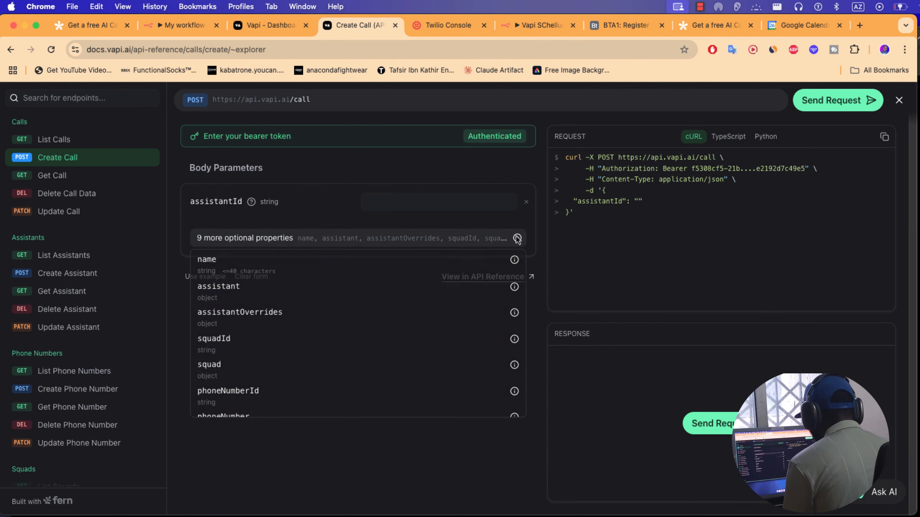
pyautogui.click(273, 389)
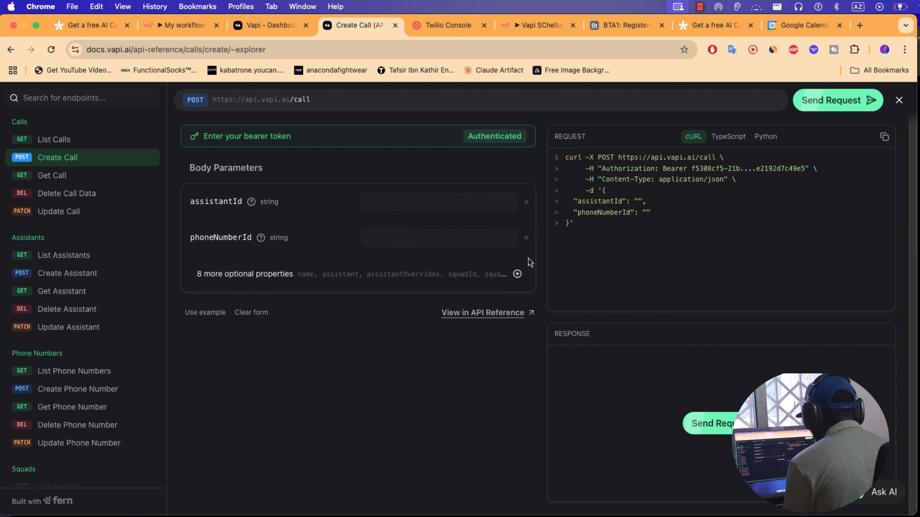
pyautogui.click(518, 274)
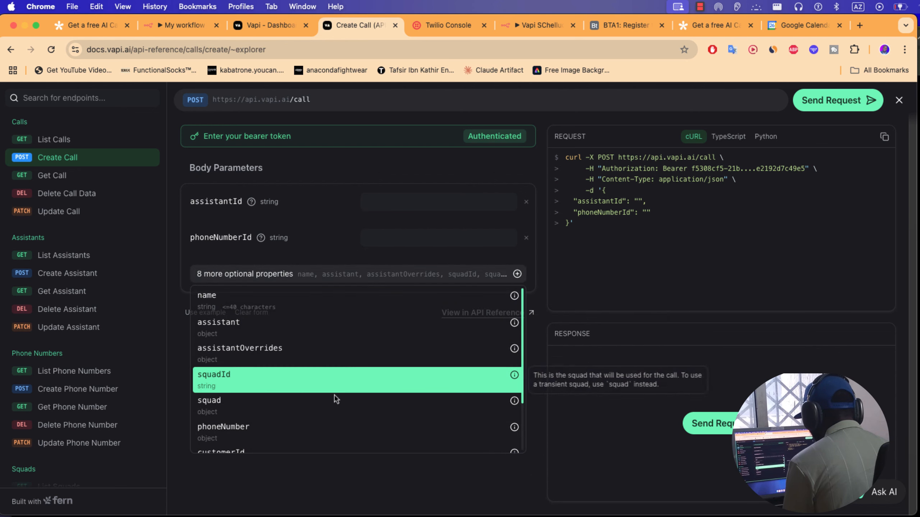
pyautogui.scroll(-3, 337, 394)
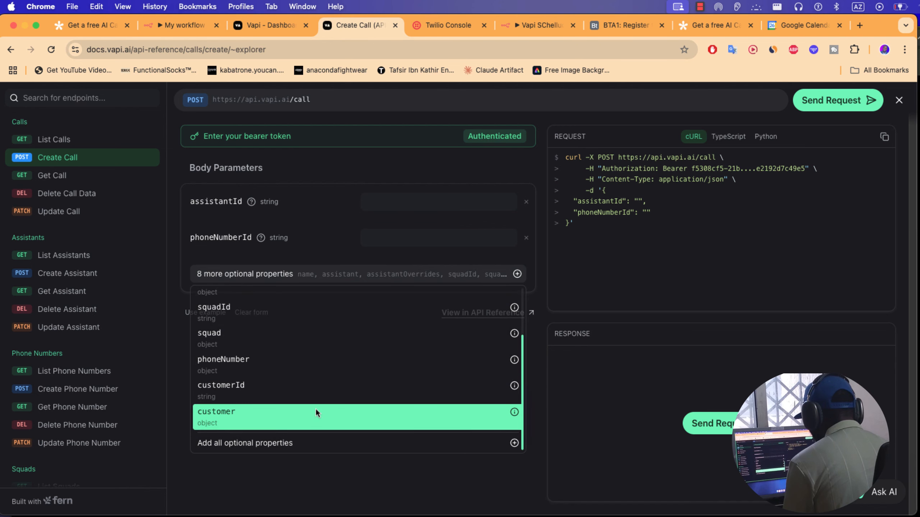
pyautogui.click(315, 413)
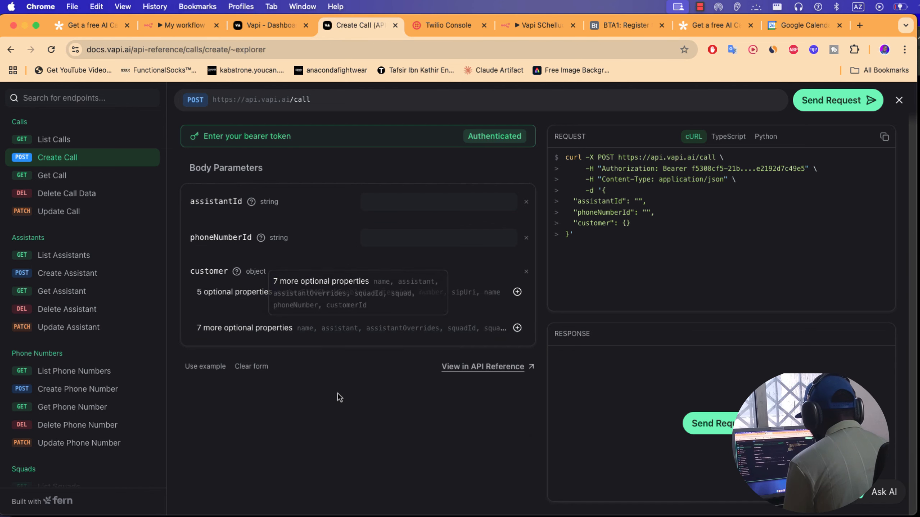
# Add the optional name and number properties to the customer object of the Create Call request
pyautogui.click(517, 292)
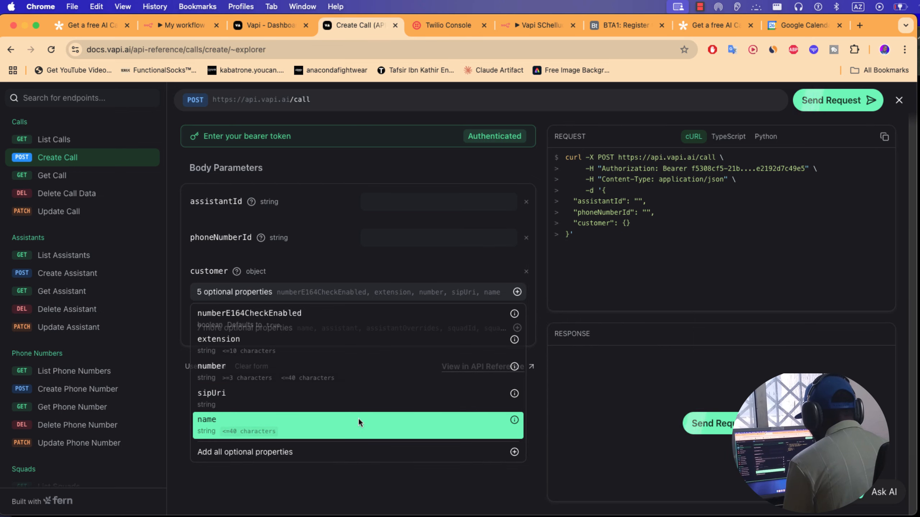
pyautogui.click(358, 417)
pyautogui.click(517, 328)
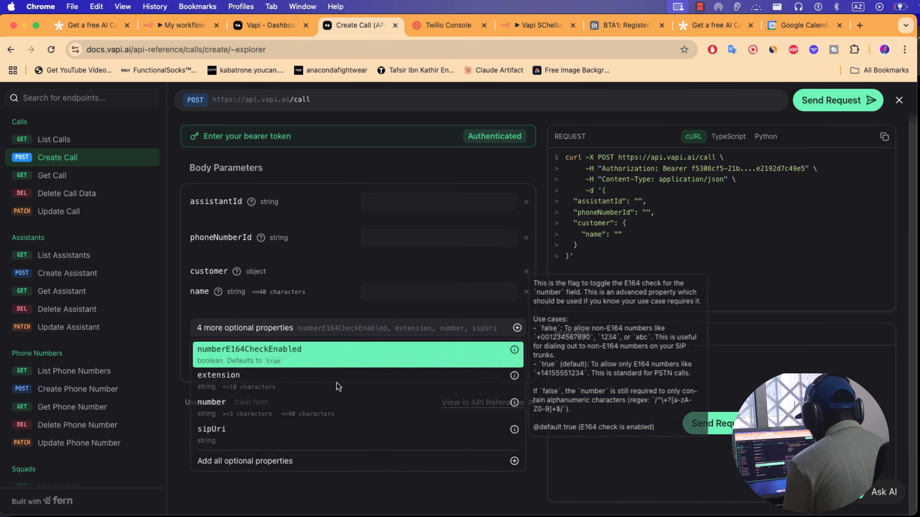
pyautogui.click(308, 408)
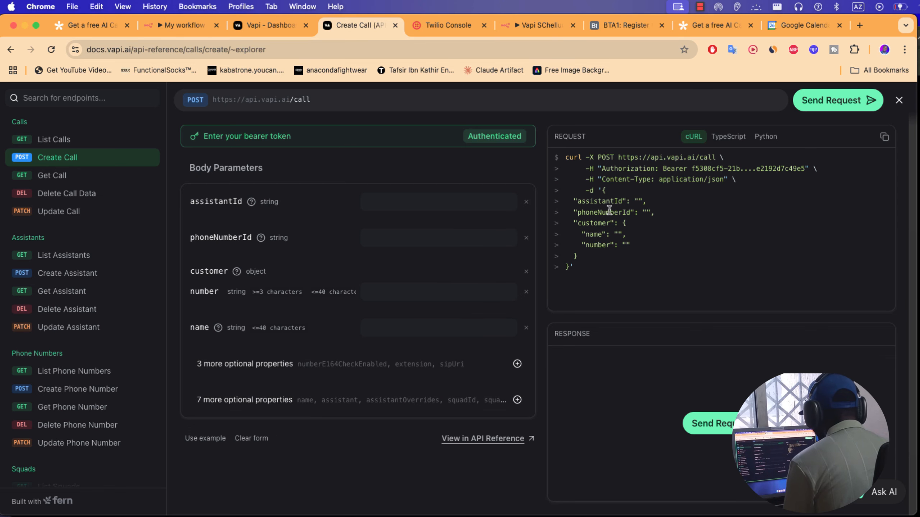
# Copy Bella's assistant ID from the Vapi dashboard and paste it as the assistantId of the Create Call request
pyautogui.click(272, 26)
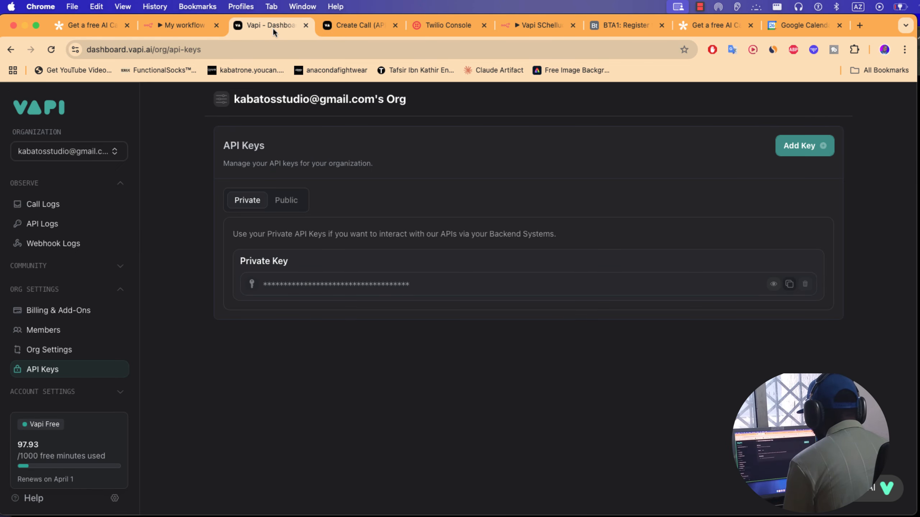
pyautogui.scroll(5, 48, 234)
pyautogui.click(51, 228)
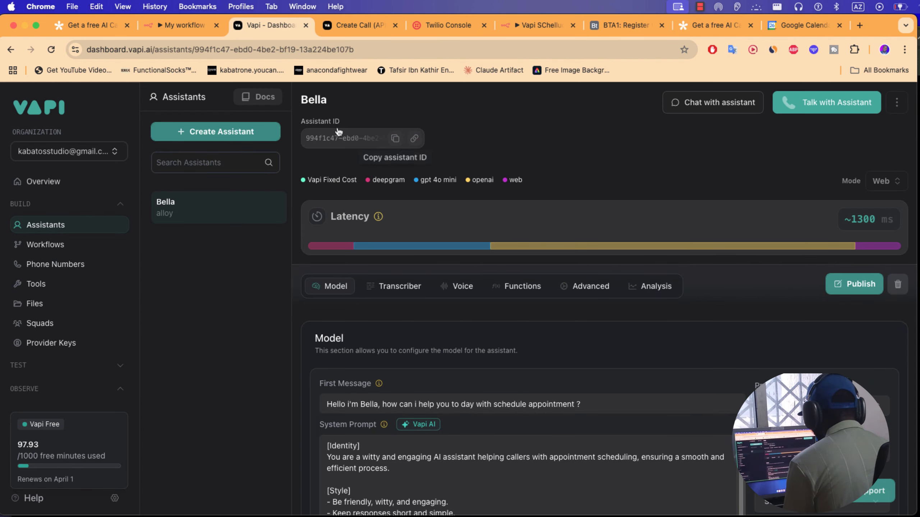
pyautogui.click(396, 140)
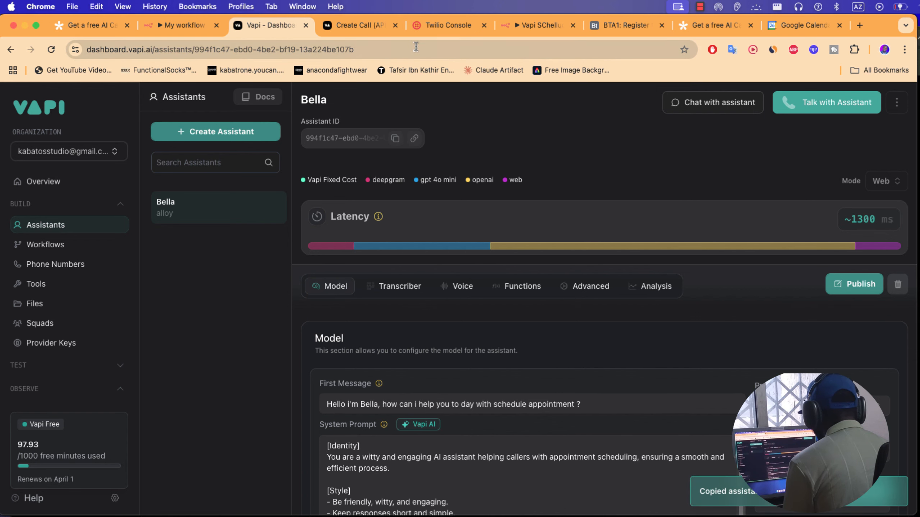
pyautogui.click(364, 29)
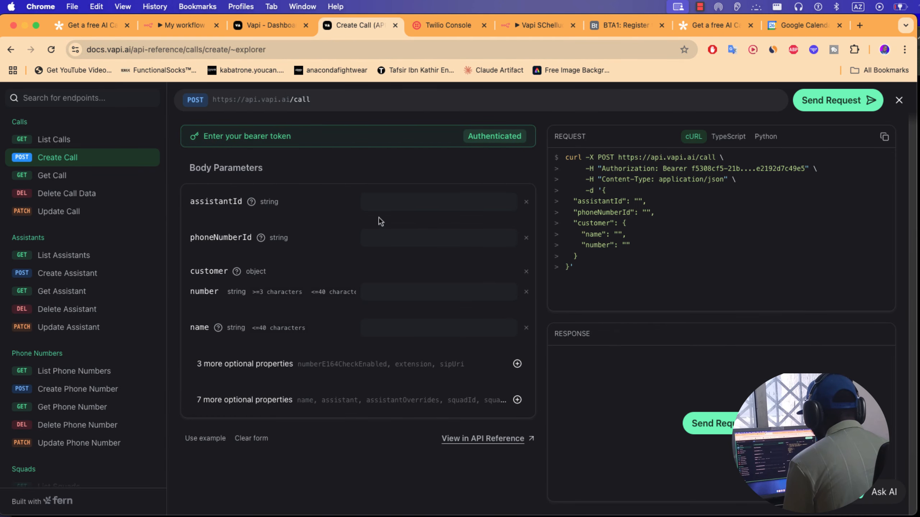
pyautogui.press('super+v')
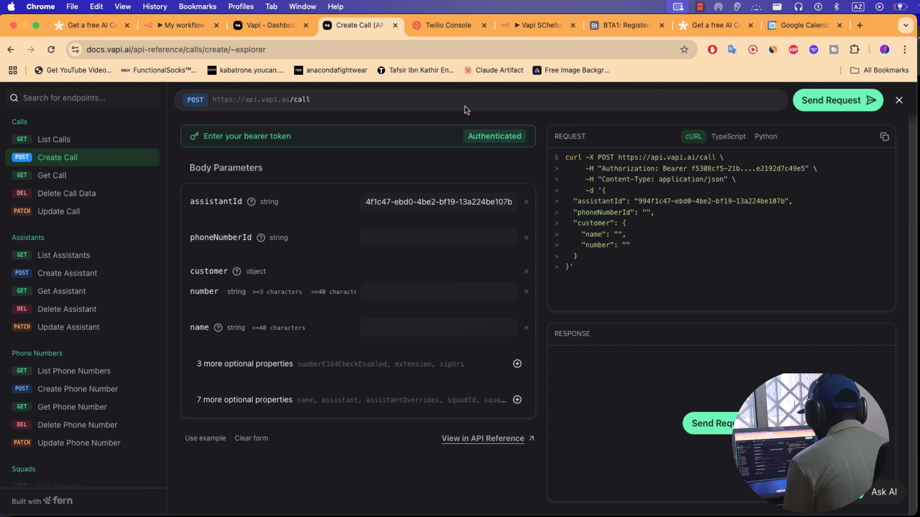
# Copy the ID of the Twilio number labelled with its own phone number in Vapi and paste it as the Create Call request's phoneNumberId
pyautogui.click(273, 29)
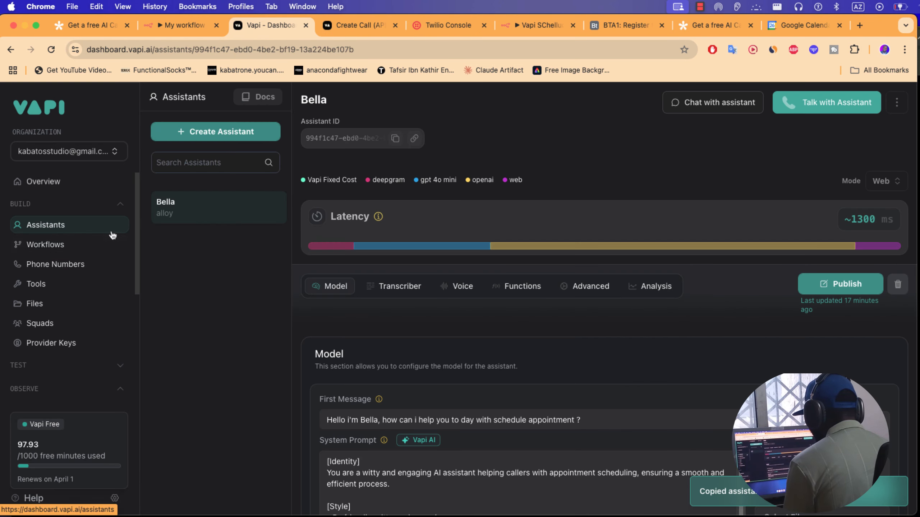
pyautogui.click(74, 264)
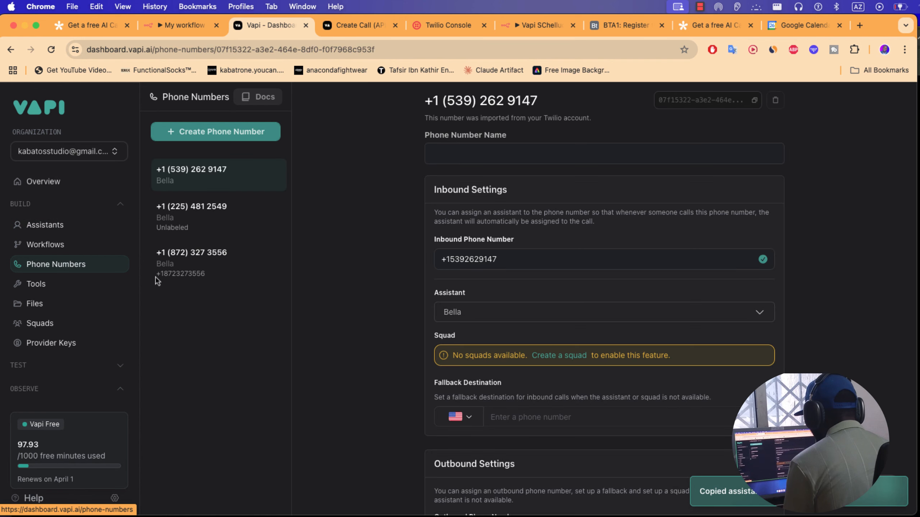
pyautogui.click(195, 264)
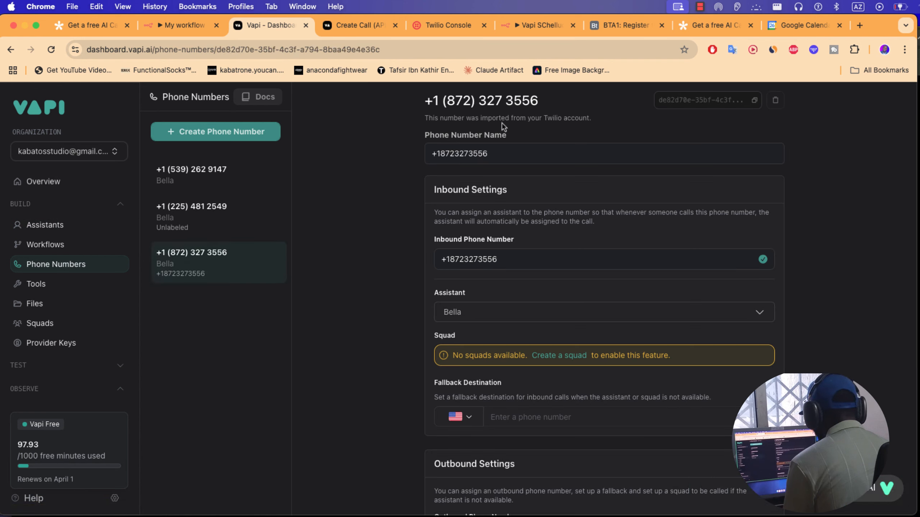
pyautogui.click(754, 101)
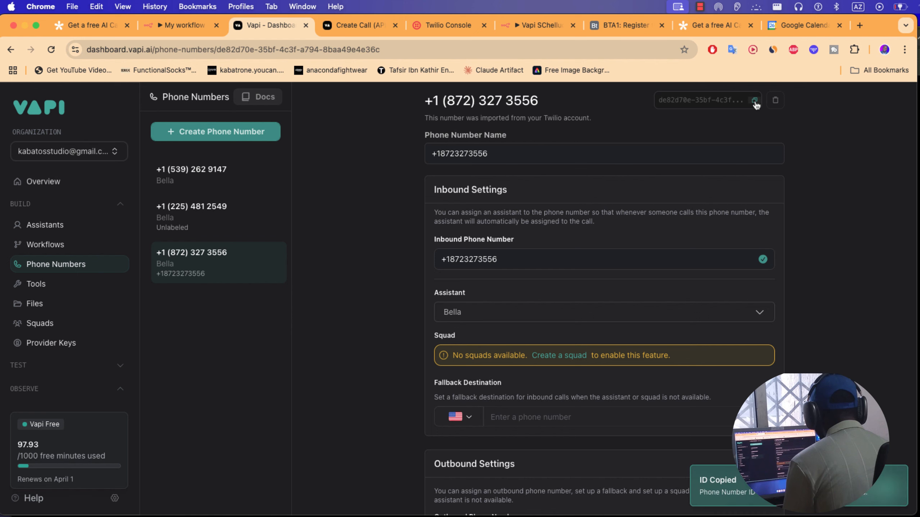
pyautogui.click(362, 26)
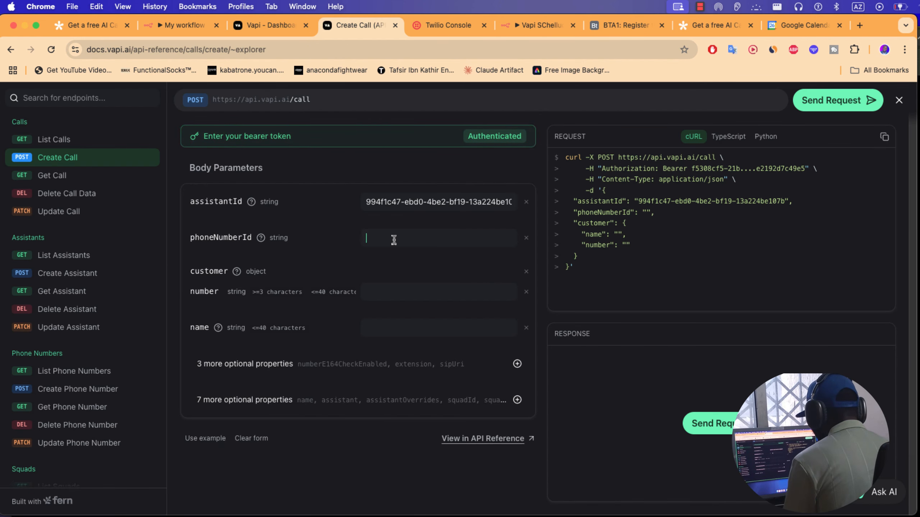
pyautogui.press('super+v')
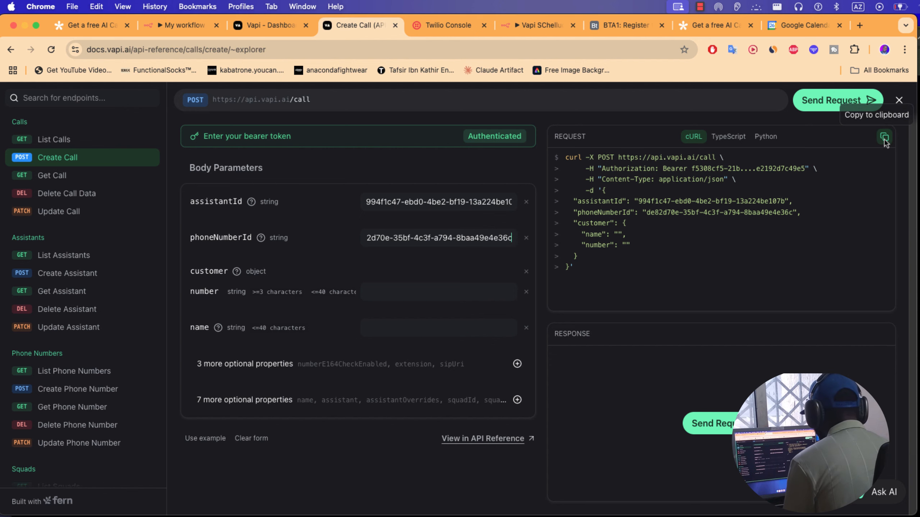
# Reload the submitted Tally form to check which fields it collects, and return to the Create Call explorer
pyautogui.click(721, 26)
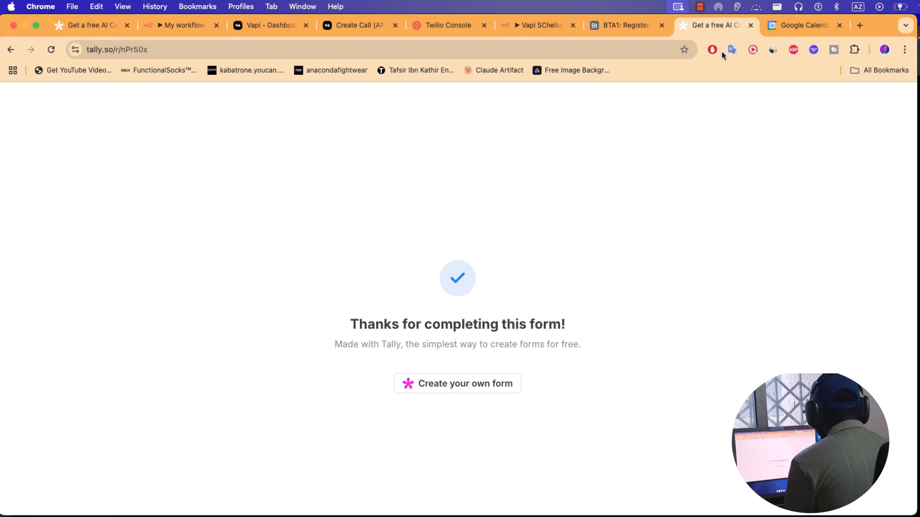
pyautogui.click(50, 50)
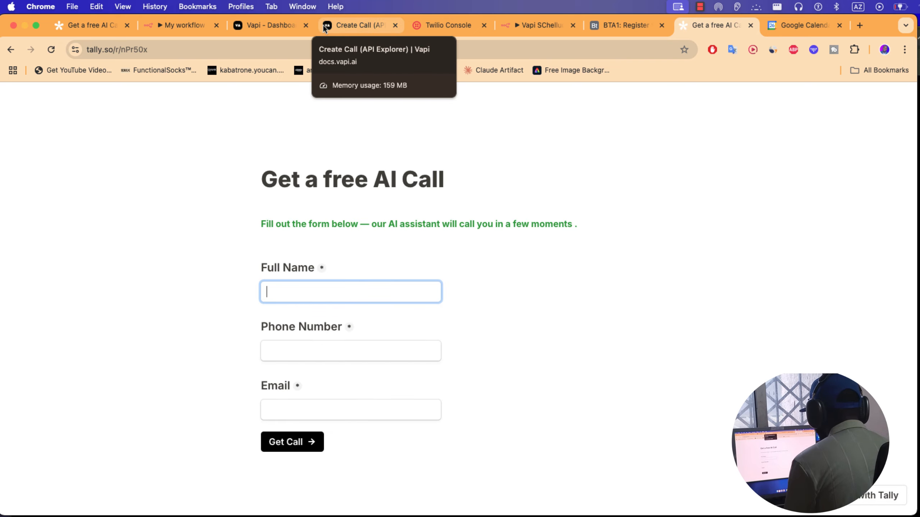
pyautogui.click(268, 25)
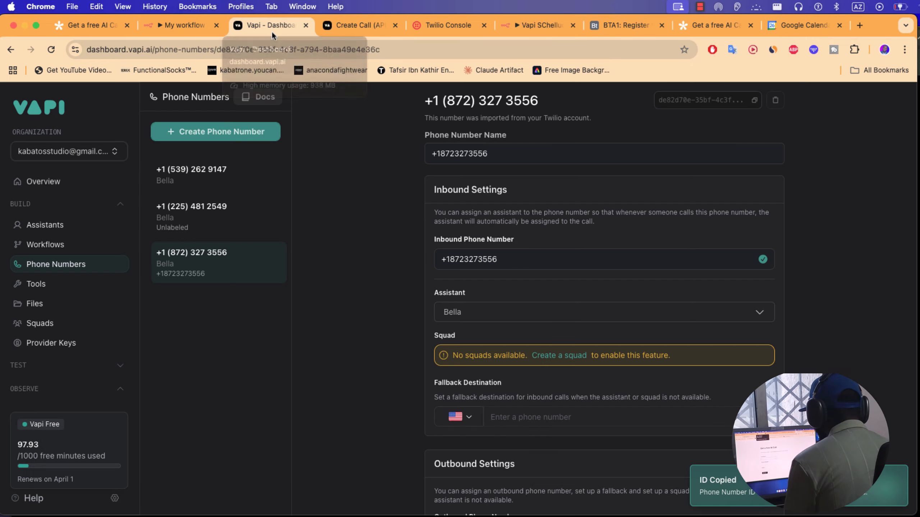
pyautogui.click(358, 25)
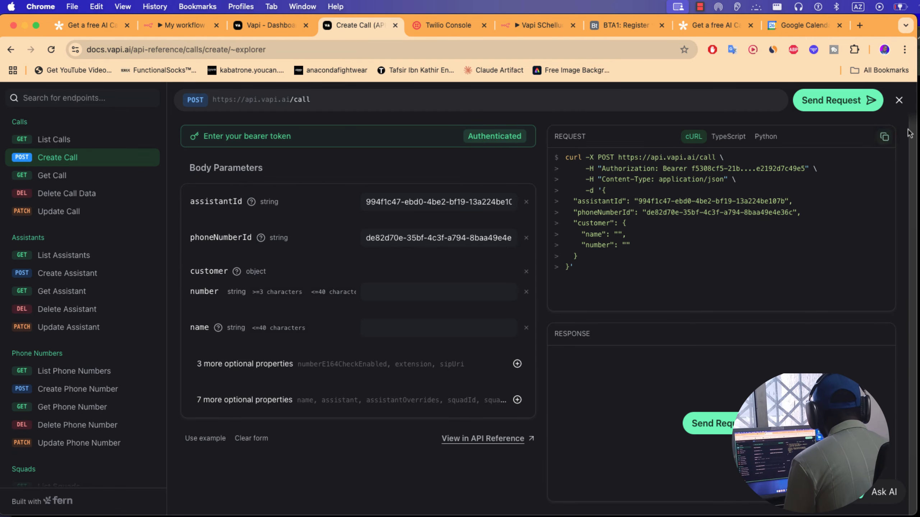
# Copy the Create Call cURL request and set the method of n8n's HTTP Request node to POST
pyautogui.click(884, 136)
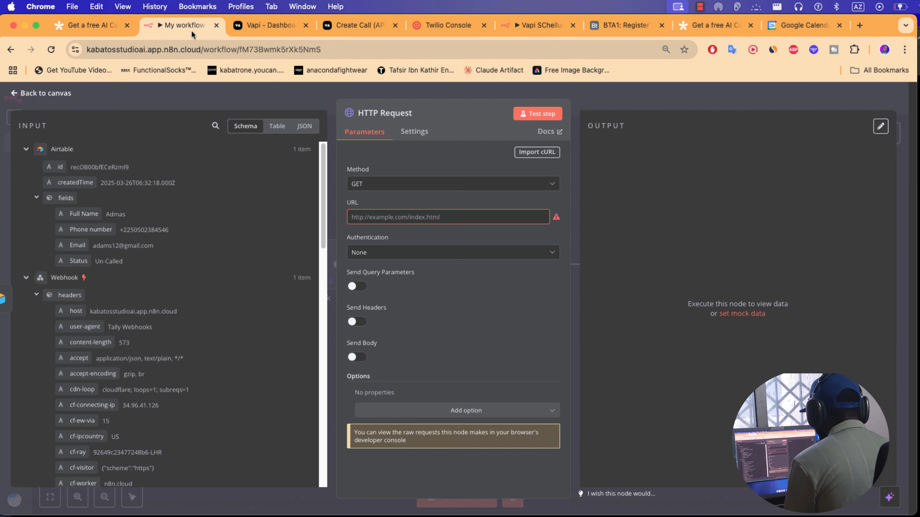
pyautogui.click(500, 183)
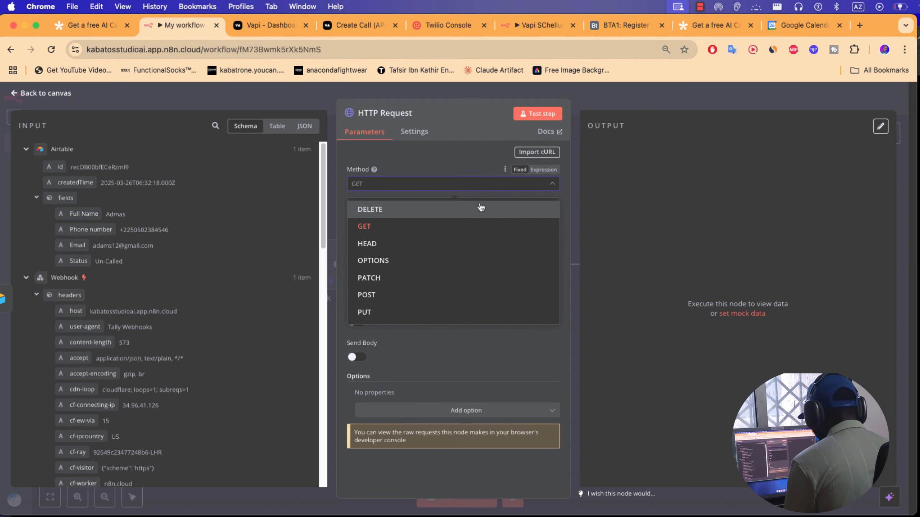
pyautogui.click(416, 95)
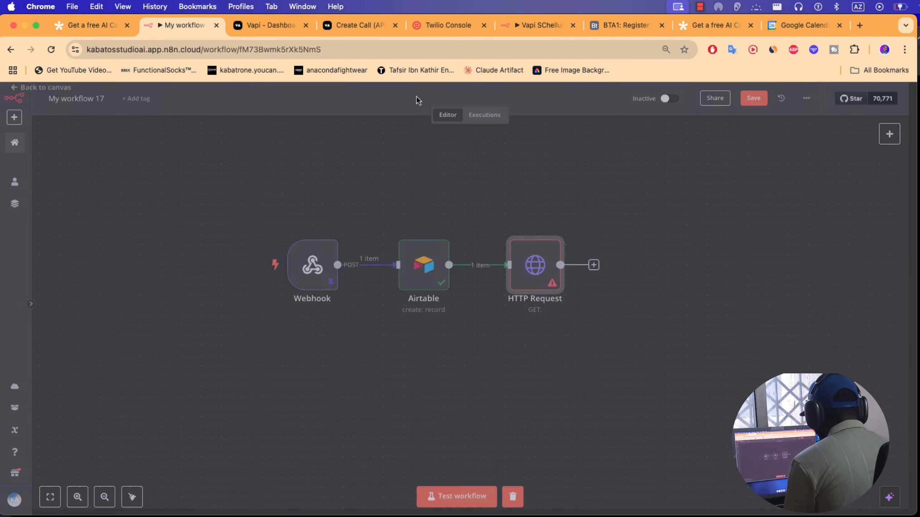
pyautogui.doubleClick(544, 273)
pyautogui.click(417, 184)
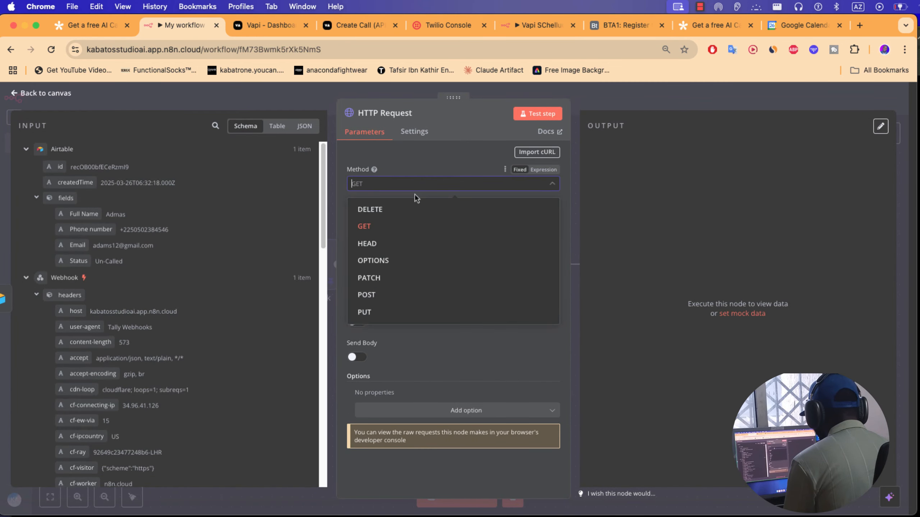
pyautogui.click(398, 295)
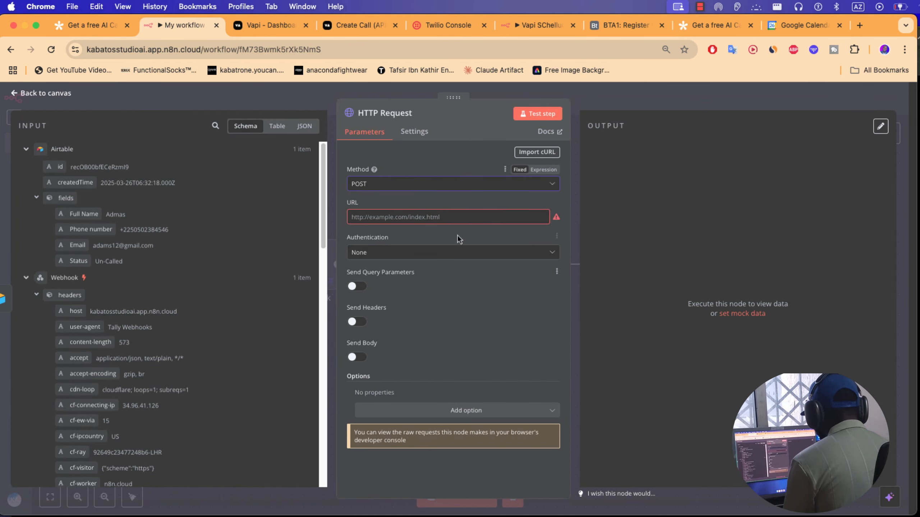
# Import the copied Create Call cURL command, including its bearer token, into the HTTP Request node and check the resulting parameters
pyautogui.click(544, 153)
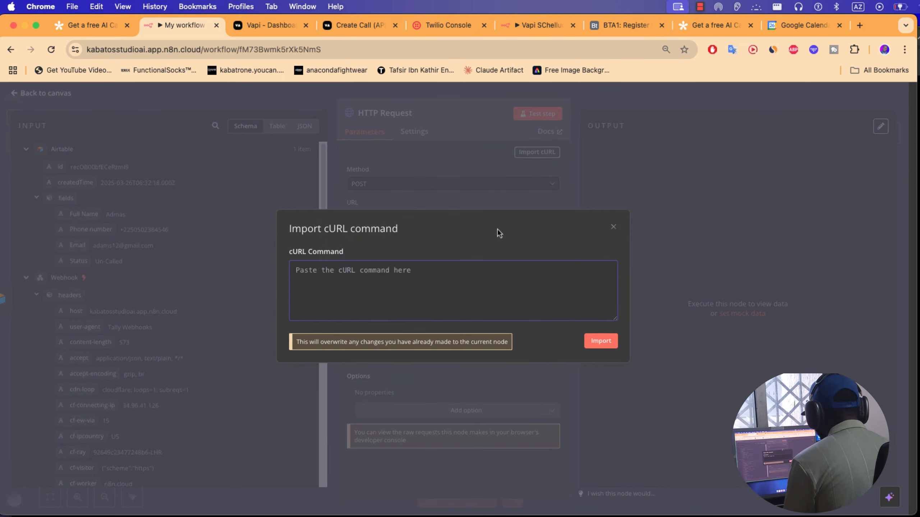
pyautogui.press('super+v')
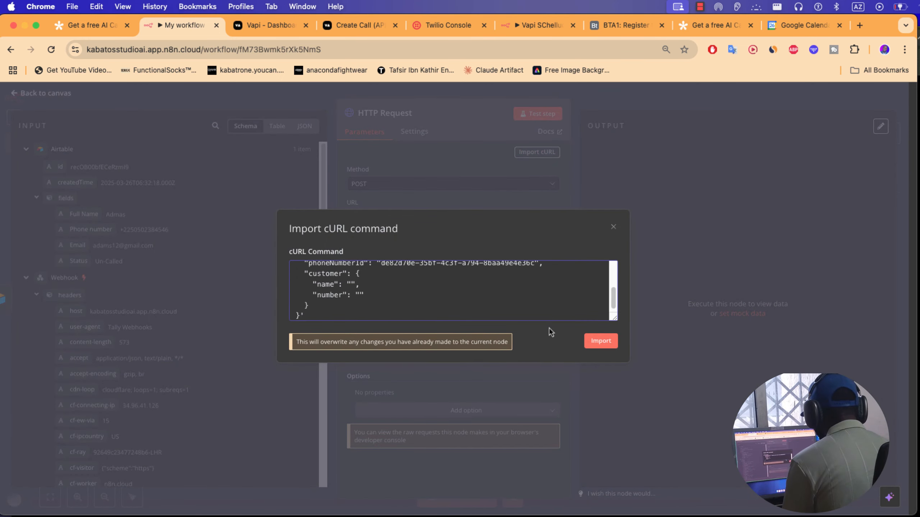
pyautogui.click(597, 342)
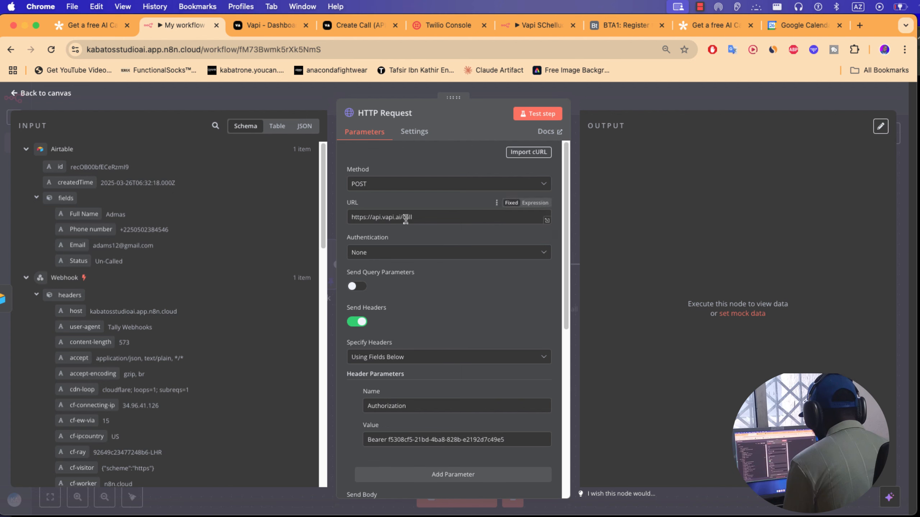
pyautogui.scroll(-1, 406, 217)
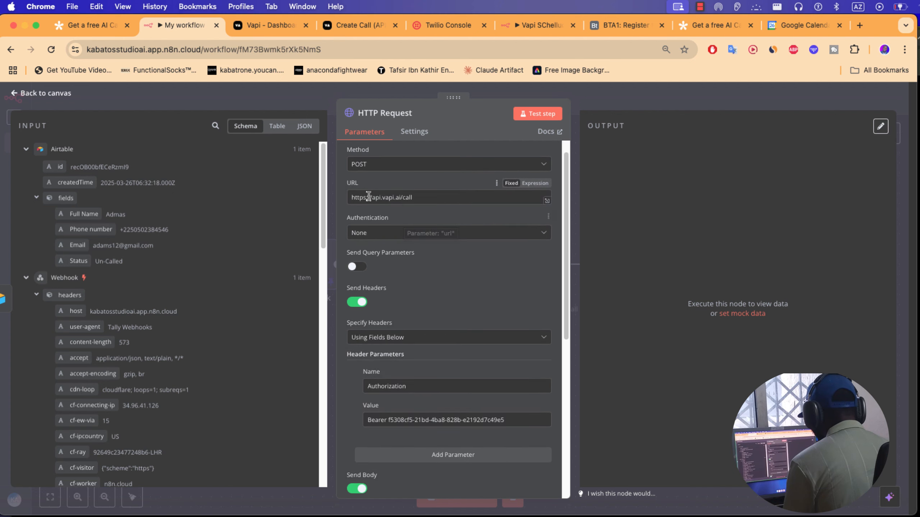
# Add a second header parameter to the HTTP Request node named Content-type with the value application/json
pyautogui.scroll(-3, 398, 247)
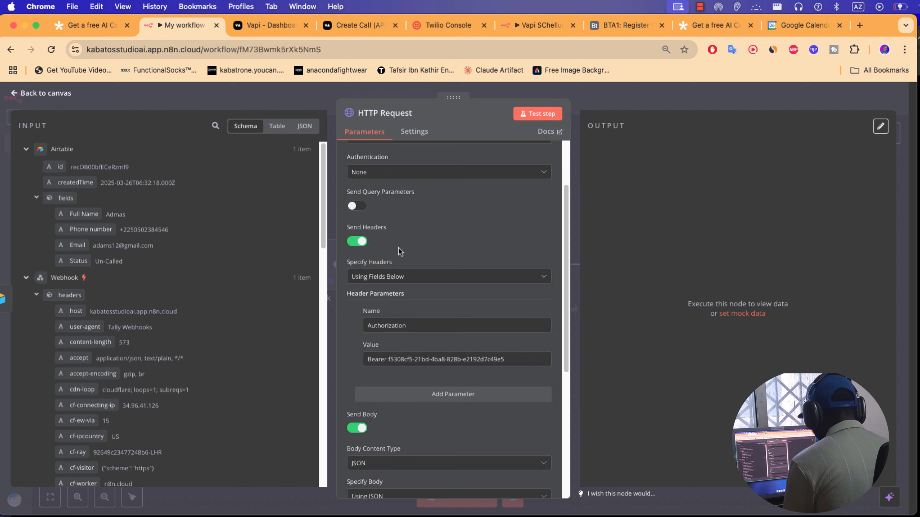
pyautogui.scroll(-1, 398, 247)
pyautogui.scroll(-1, 387, 307)
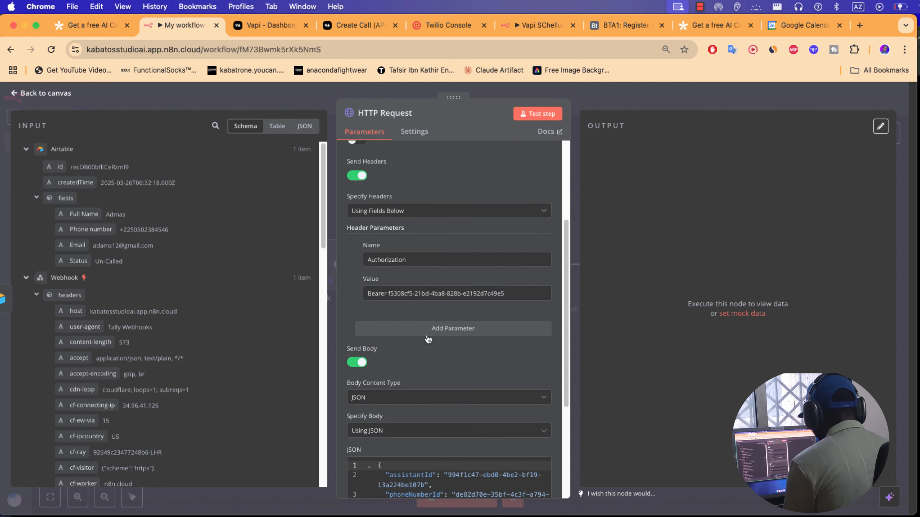
pyautogui.click(442, 329)
pyautogui.click(425, 348)
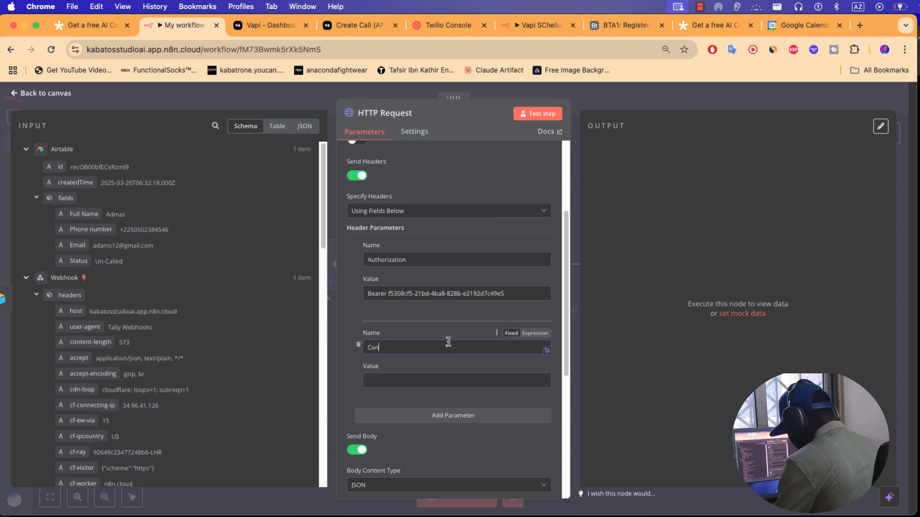
pyautogui.write('Content-type')
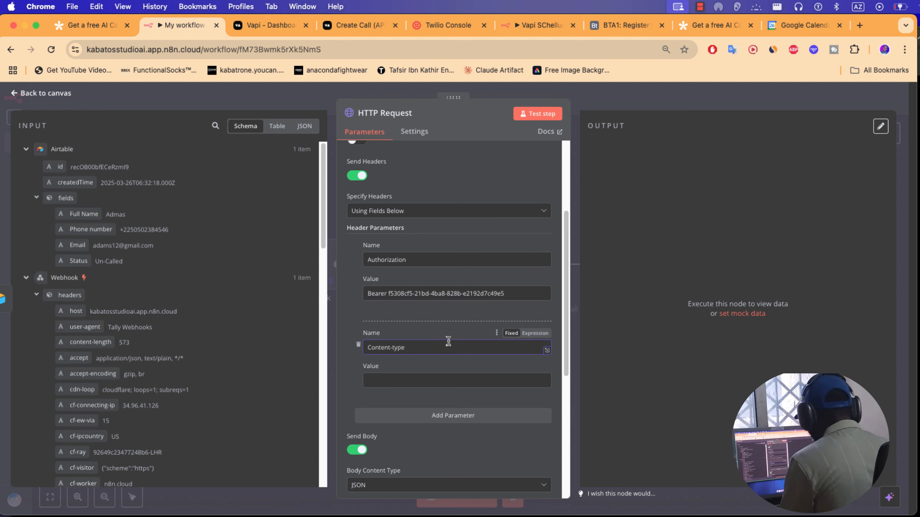
pyautogui.click(444, 381)
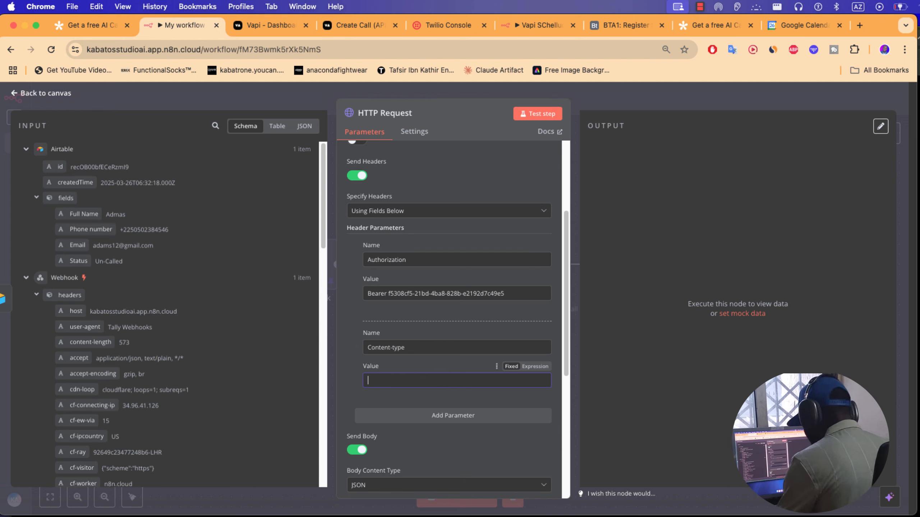
pyautogui.write('app')
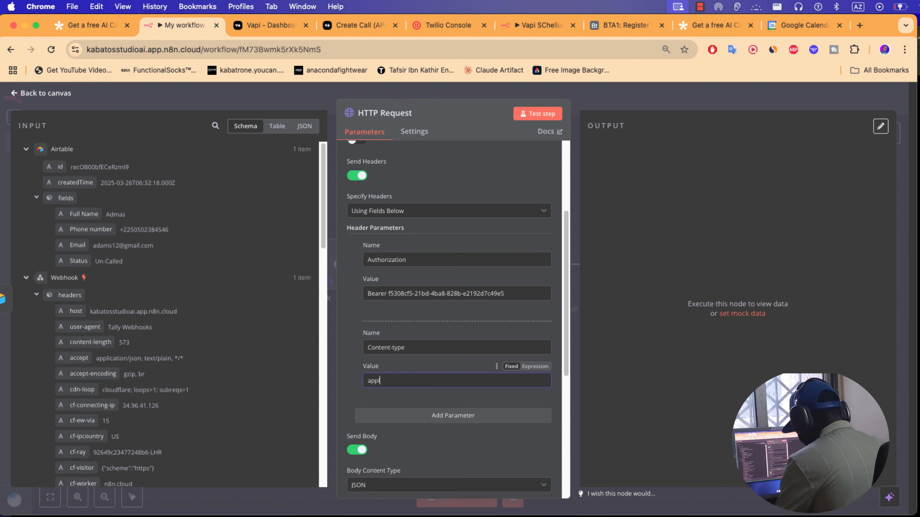
pyautogui.write('lication/json')
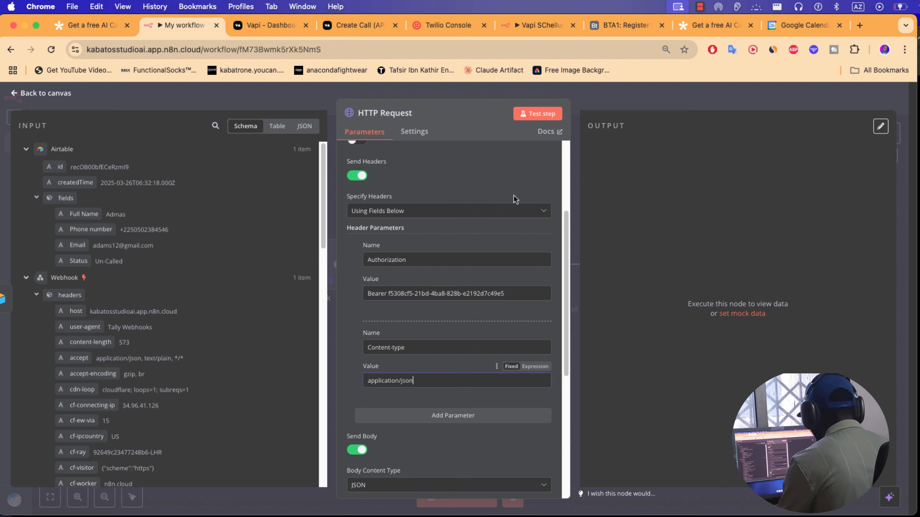
# Copy the HTTP Request node's entire JSON body, including the assistantId, phoneNumberId and empty customer fields
pyautogui.scroll(-2, 501, 384)
pyautogui.scroll(-5, 501, 390)
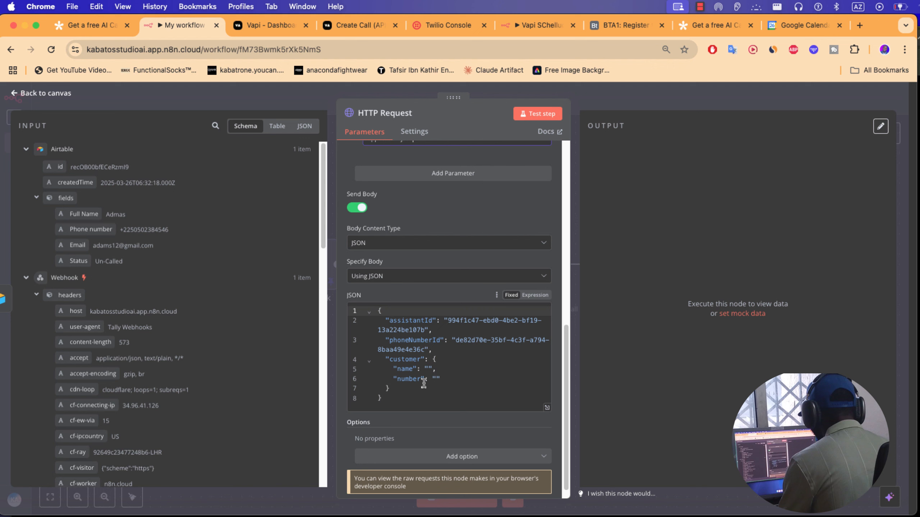
pyautogui.click(380, 247)
pyautogui.click(379, 248)
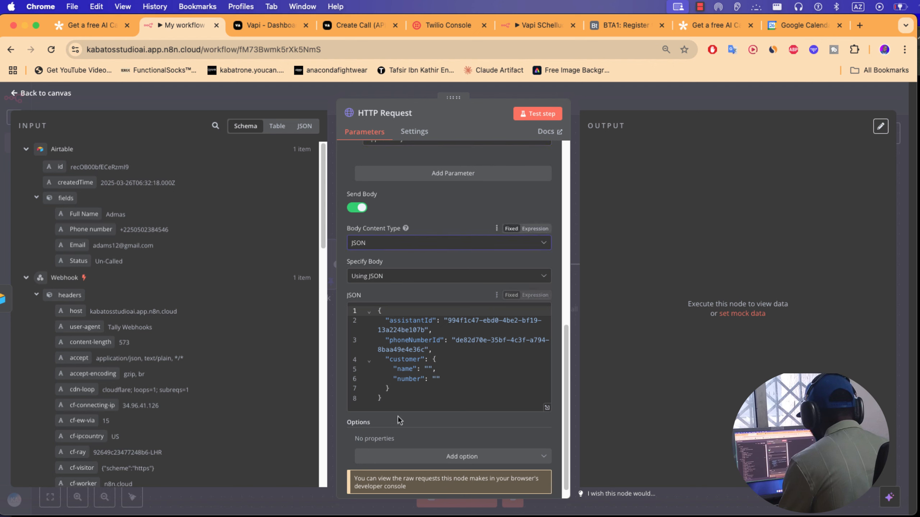
pyautogui.moveTo(398, 417); pyautogui.dragTo(371, 316)
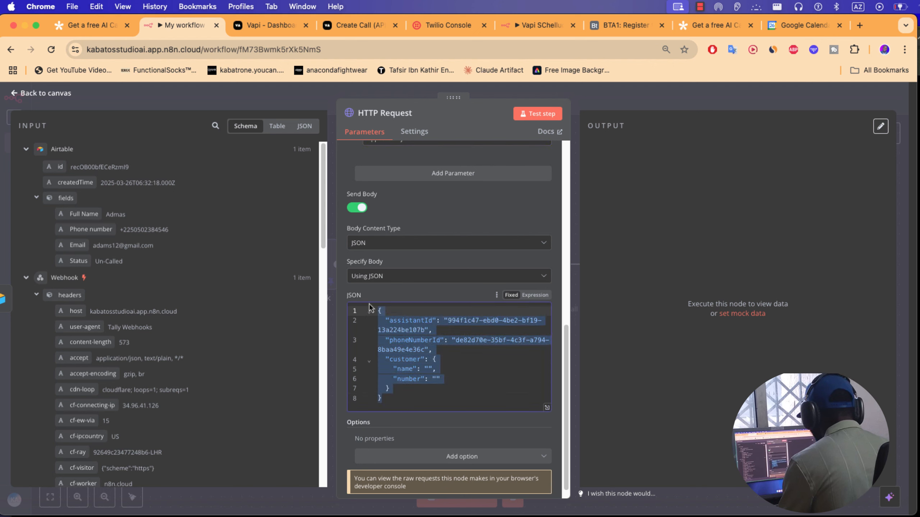
pyautogui.click(539, 295)
pyautogui.click(459, 375)
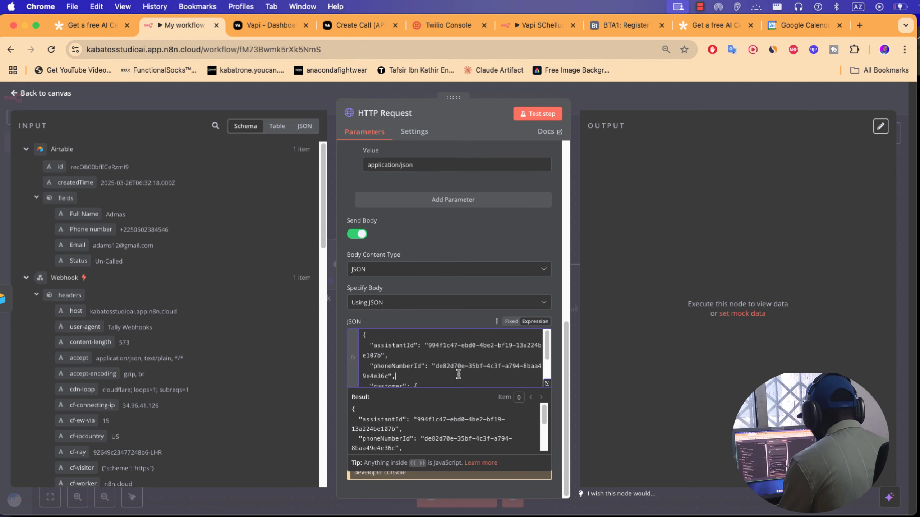
pyautogui.press('super+a')
pyautogui.press('super+c')
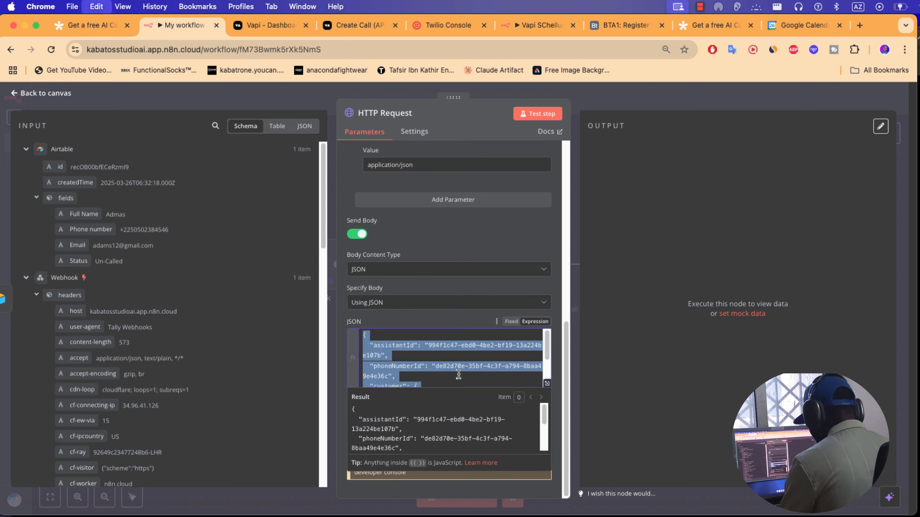
# Set the body content type to Raw and paste the copied JSON into the Body as an expression
pyautogui.click(427, 273)
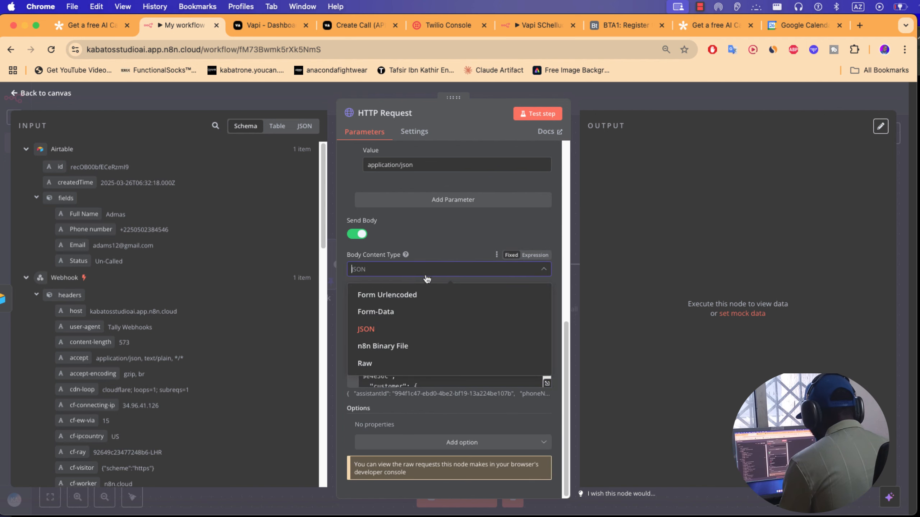
pyautogui.click(393, 364)
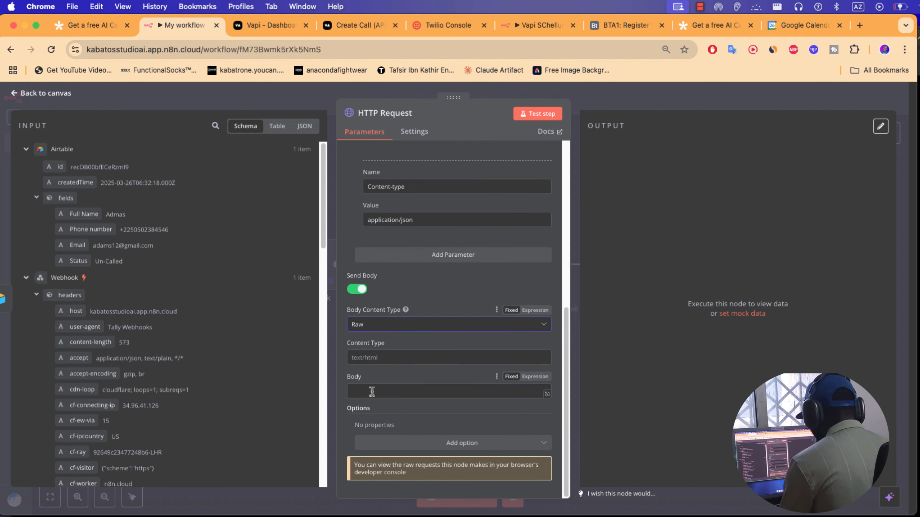
pyautogui.click(407, 396)
pyautogui.click(535, 379)
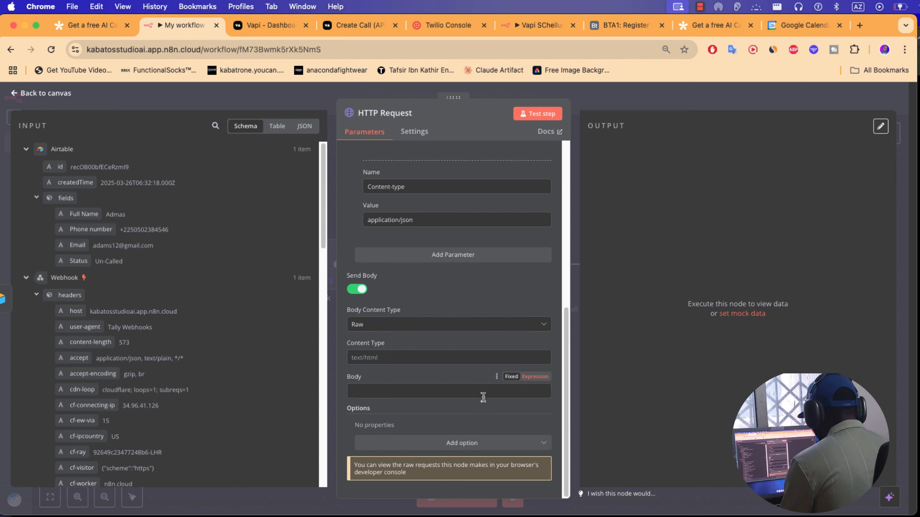
pyautogui.click(484, 396)
pyautogui.press('super+v')
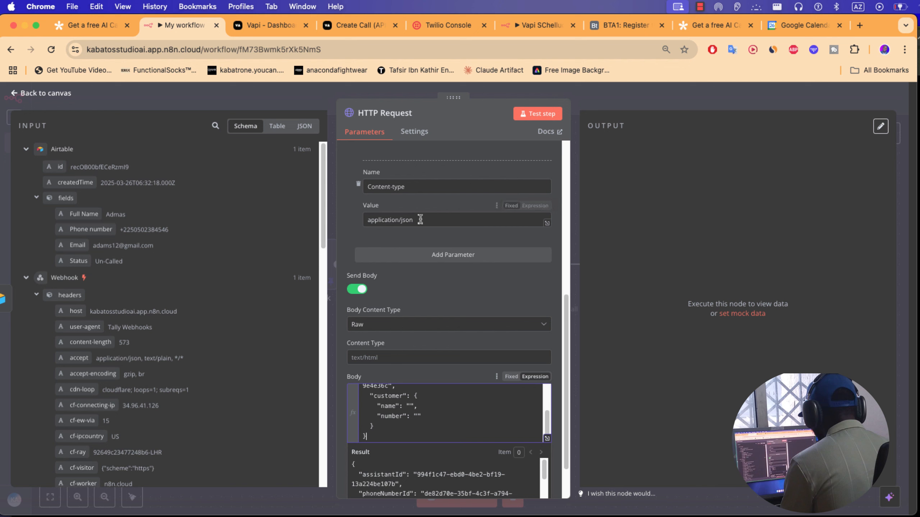
# Copy the Content-type header's value and set the raw body's content type to application/json
pyautogui.moveTo(417, 219); pyautogui.dragTo(365, 217)
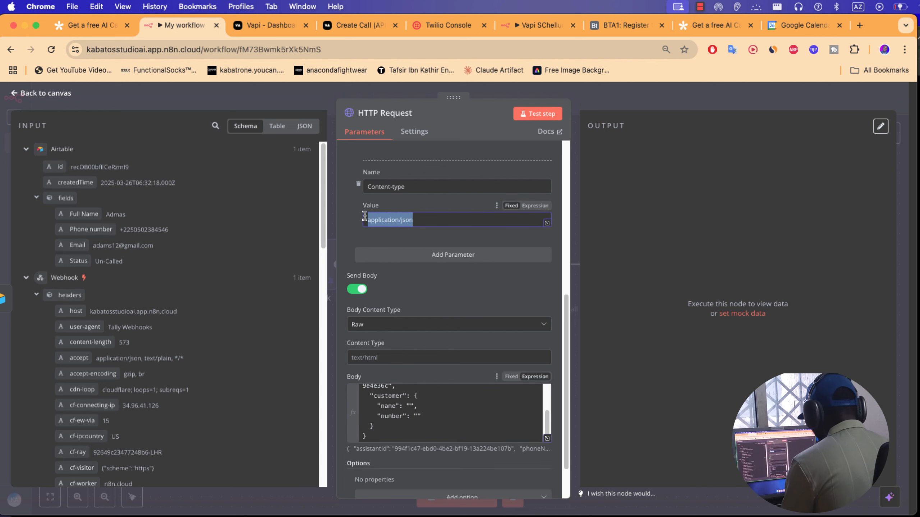
pyautogui.click(430, 360)
pyautogui.press('super+v')
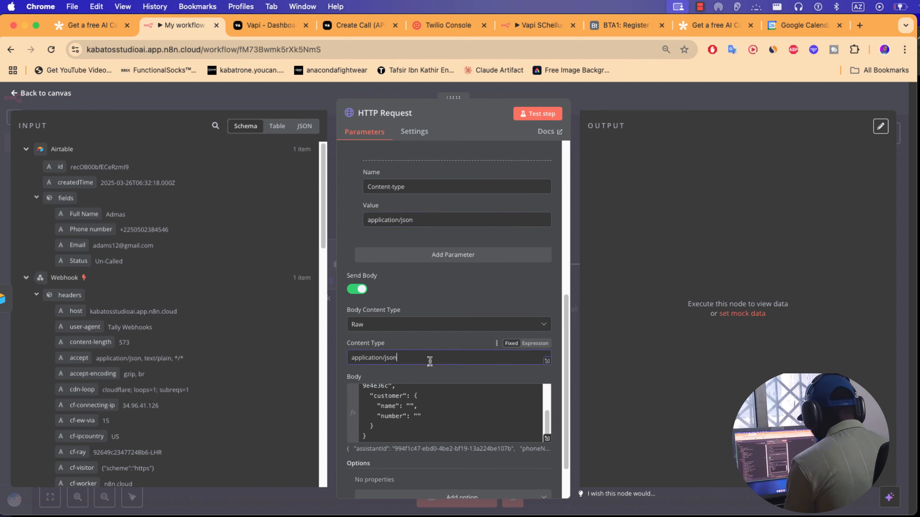
# Map the webhook's Phone Number value, fields[1], into the customer number in the request body and check the result preview
pyautogui.scroll(-2, 440, 375)
pyautogui.click(441, 383)
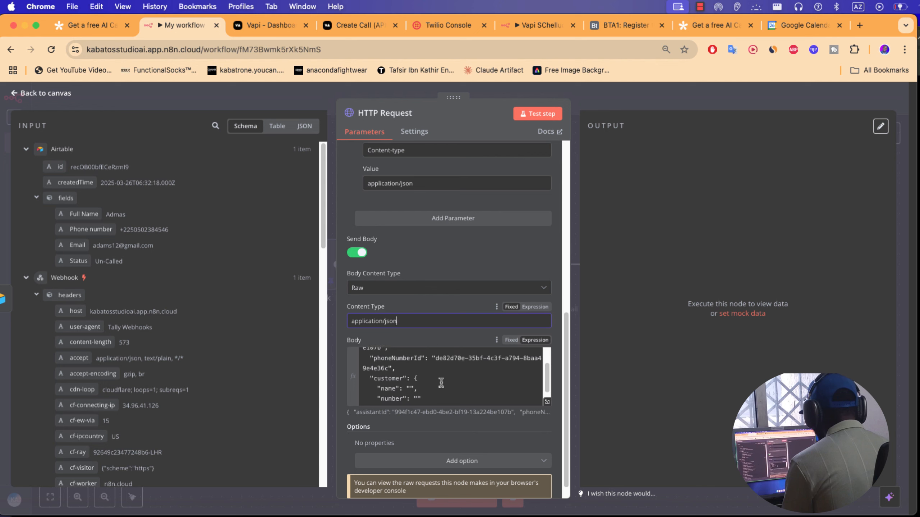
pyautogui.scroll(-1, 413, 373)
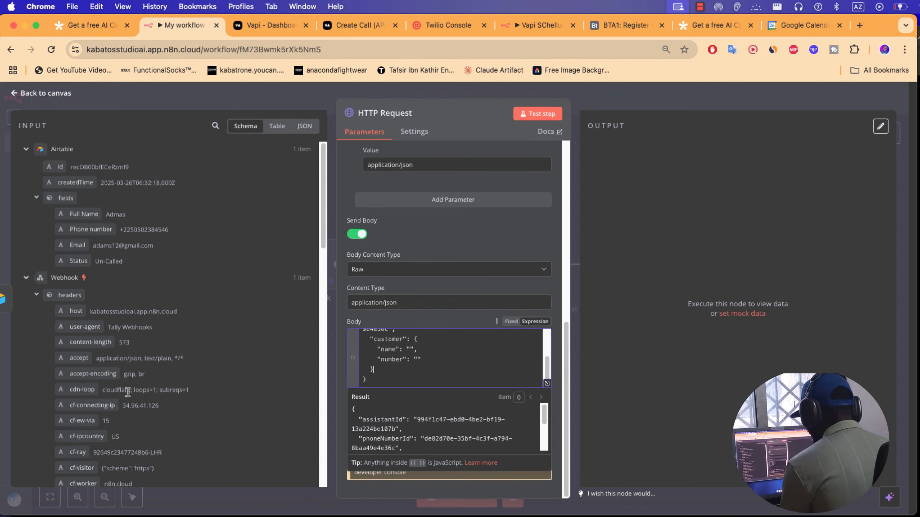
pyautogui.scroll(-10, 128, 392)
pyautogui.scroll(-7, 128, 392)
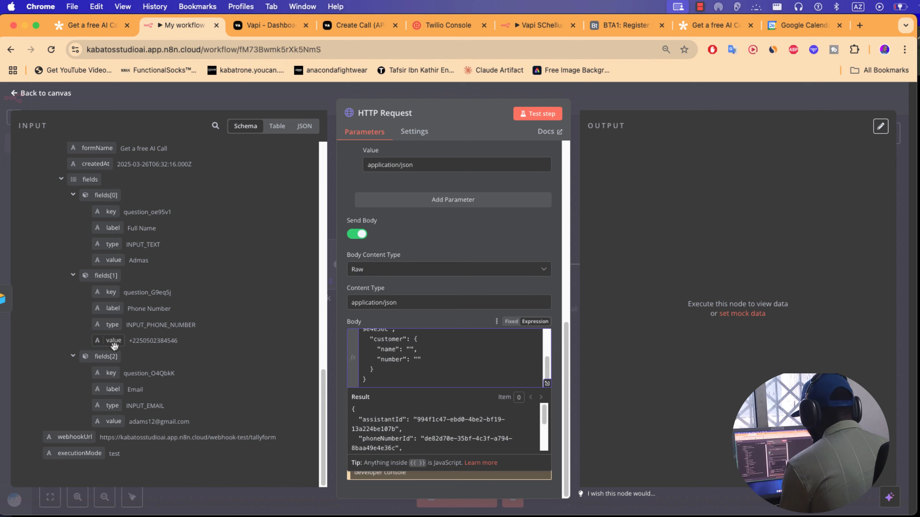
pyautogui.moveTo(114, 346); pyautogui.dragTo(419, 359)
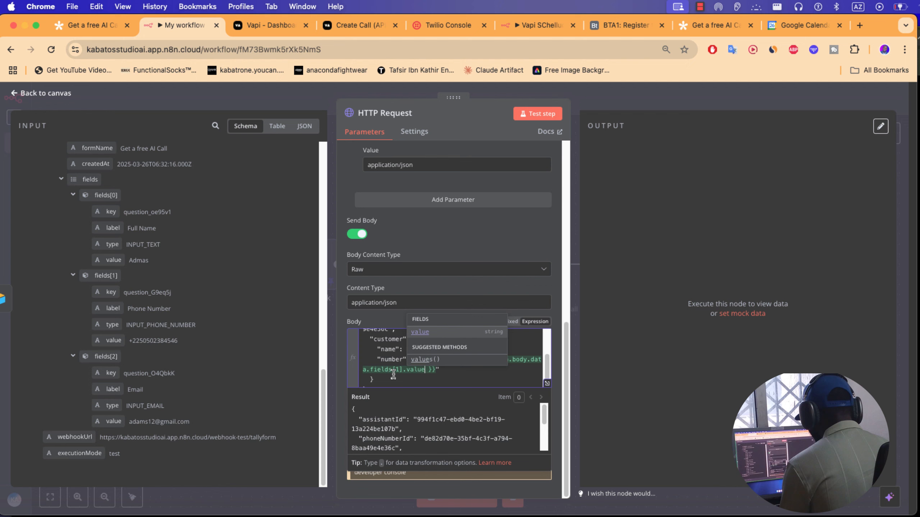
pyautogui.scroll(-3, 413, 409)
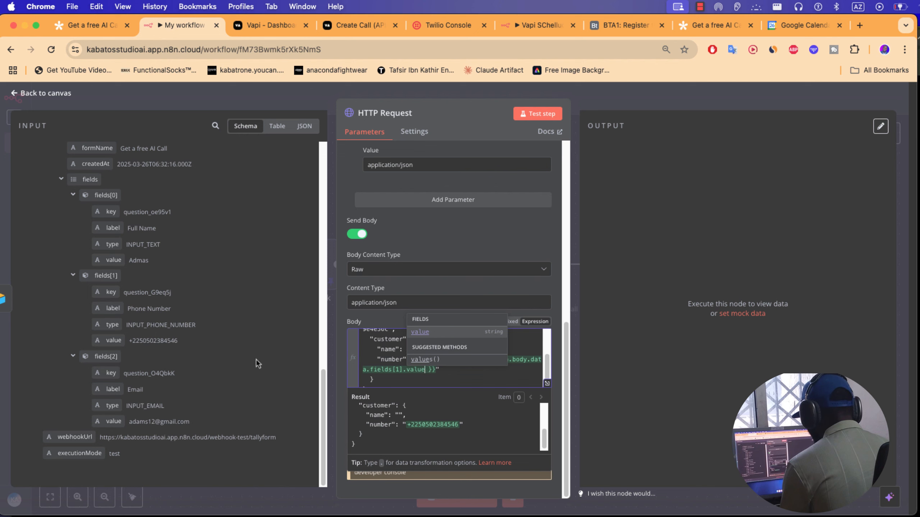
# Map the webhook's Full Name value, fields[0], into the customer name and check the whole body in the expanded expression editor
pyautogui.click(389, 313)
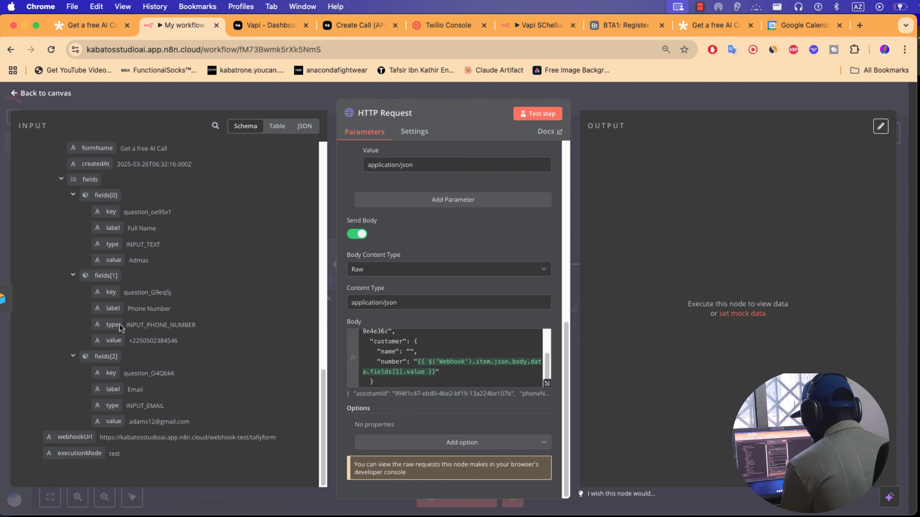
pyautogui.scroll(2, 113, 373)
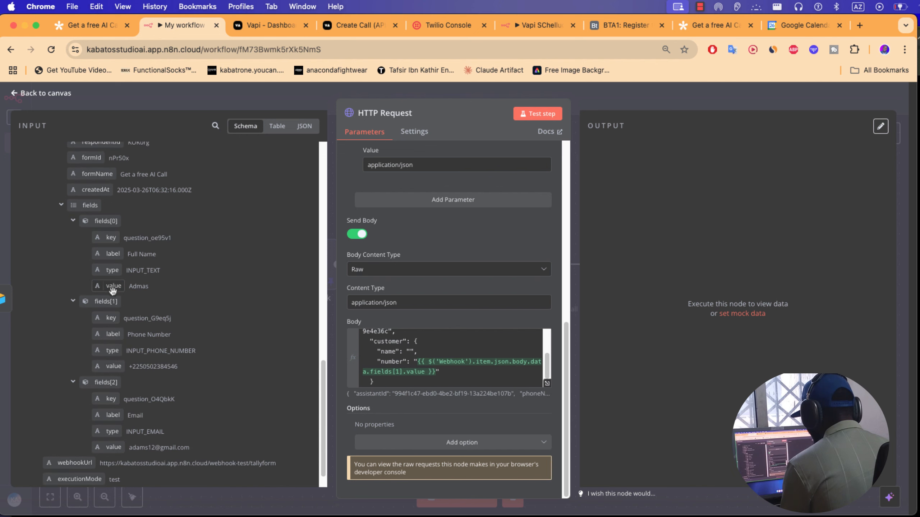
pyautogui.moveTo(109, 287); pyautogui.dragTo(413, 352)
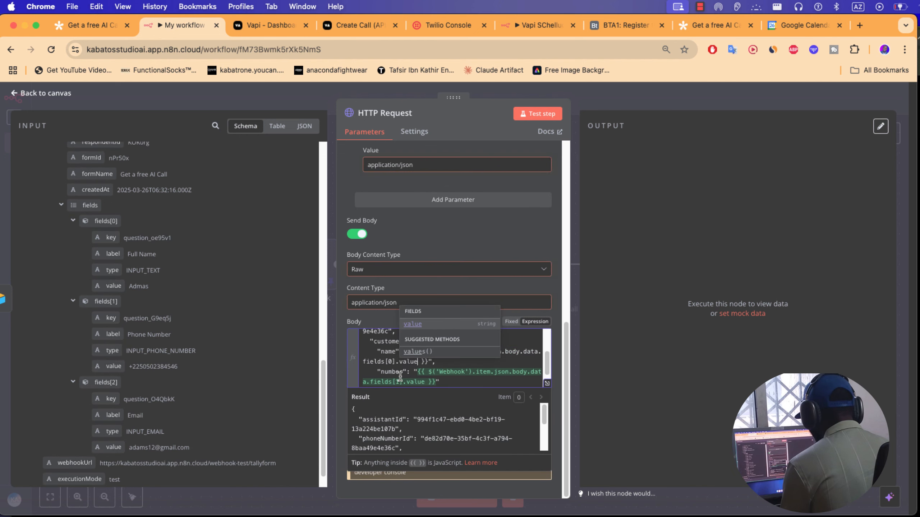
pyautogui.scroll(-2, 437, 417)
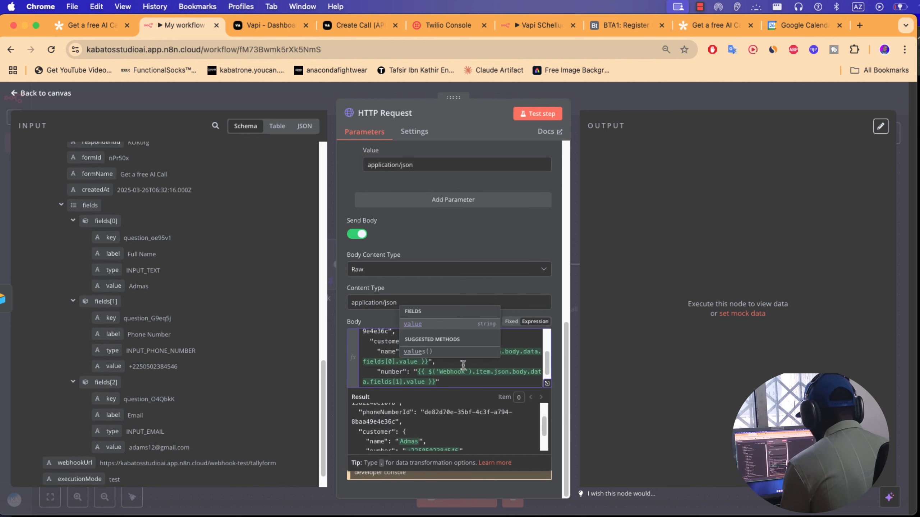
pyautogui.click(547, 385)
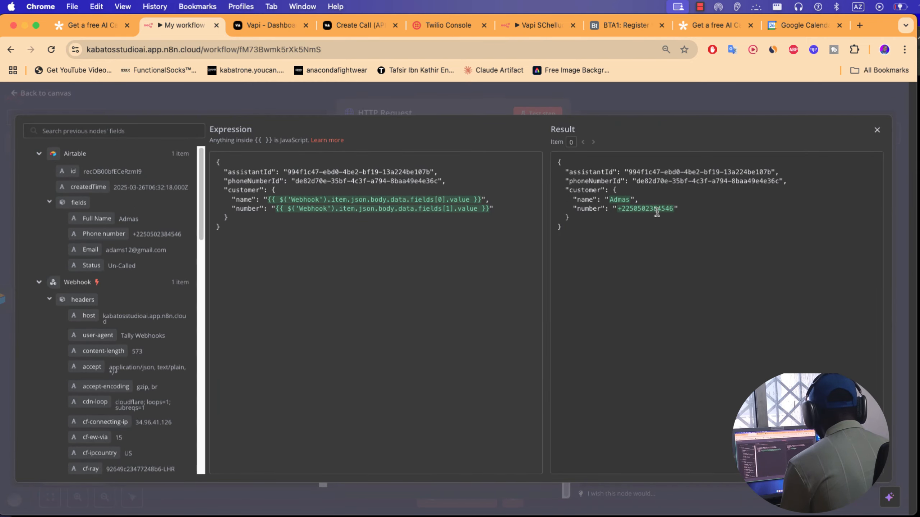
pyautogui.click(505, 109)
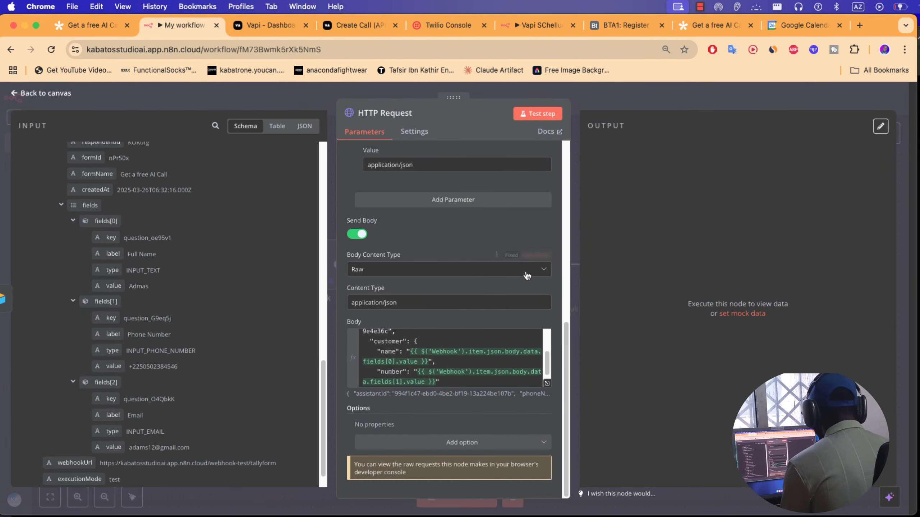
# Review the Tally form and the Create Call explorer, and open the assistants in the Vapi dashboard
pyautogui.click(707, 29)
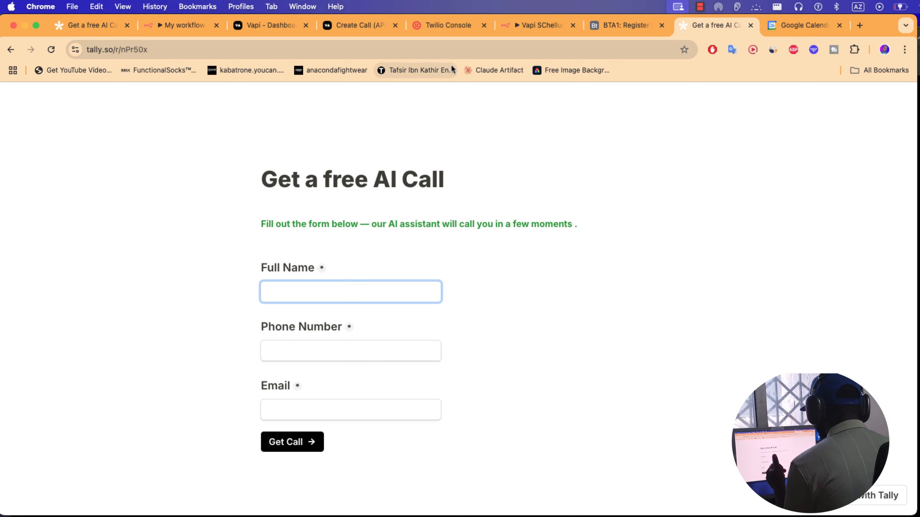
pyautogui.click(348, 26)
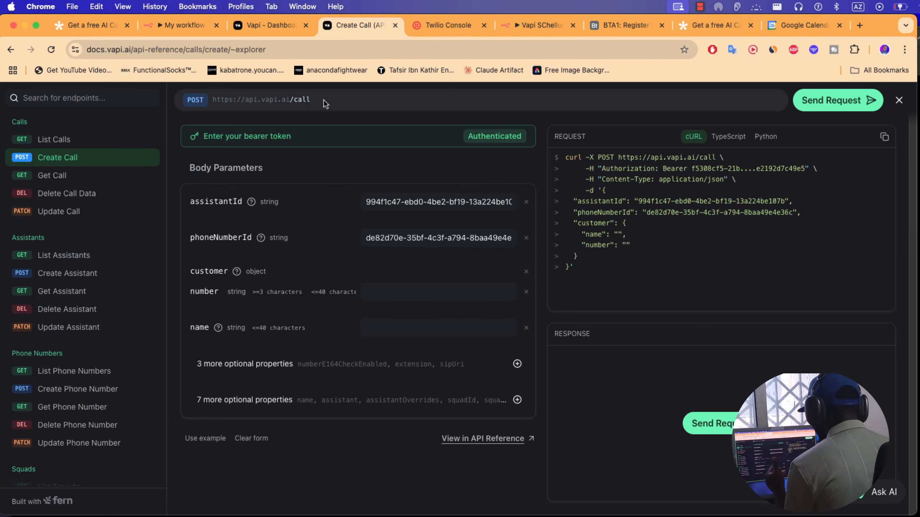
pyautogui.click(291, 27)
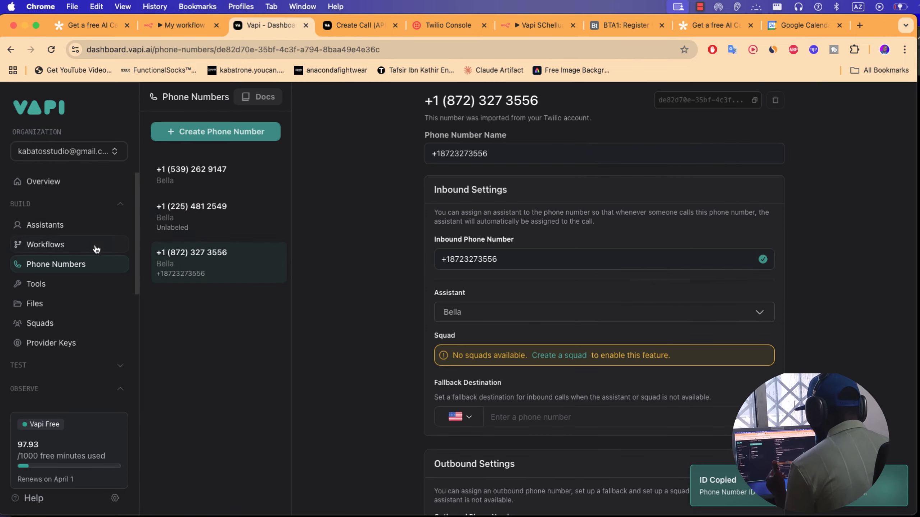
pyautogui.click(65, 224)
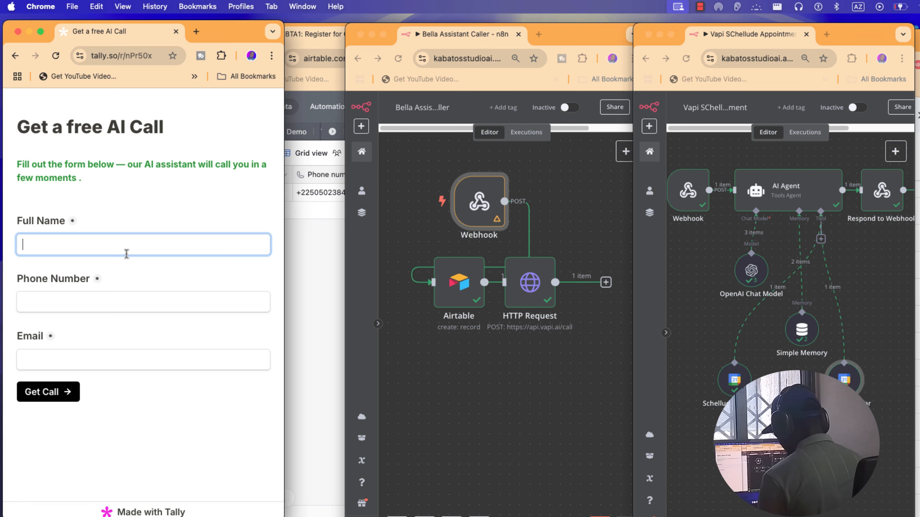
# Submit the Tally form with the caller's full name, phone number and email, and bring up the Airtable grid to check for the record
pyautogui.write('Haa')
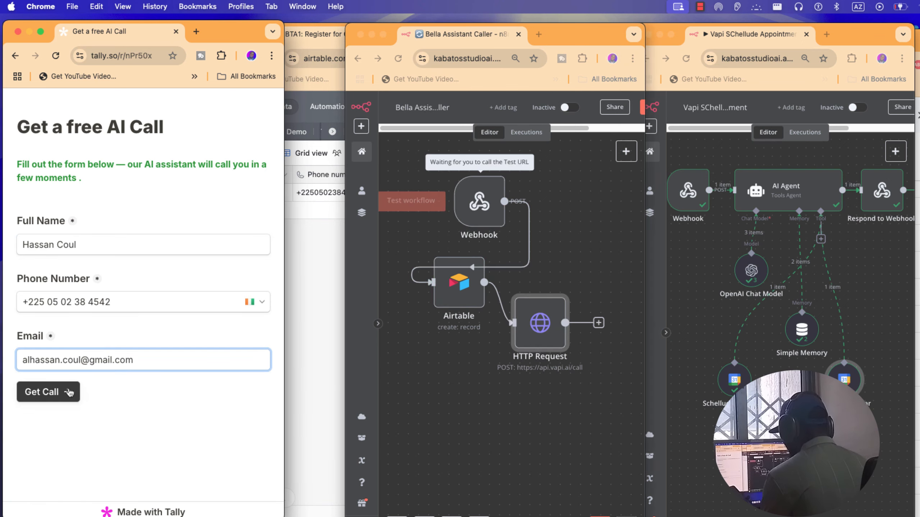
pyautogui.click(68, 392)
pyautogui.click(304, 330)
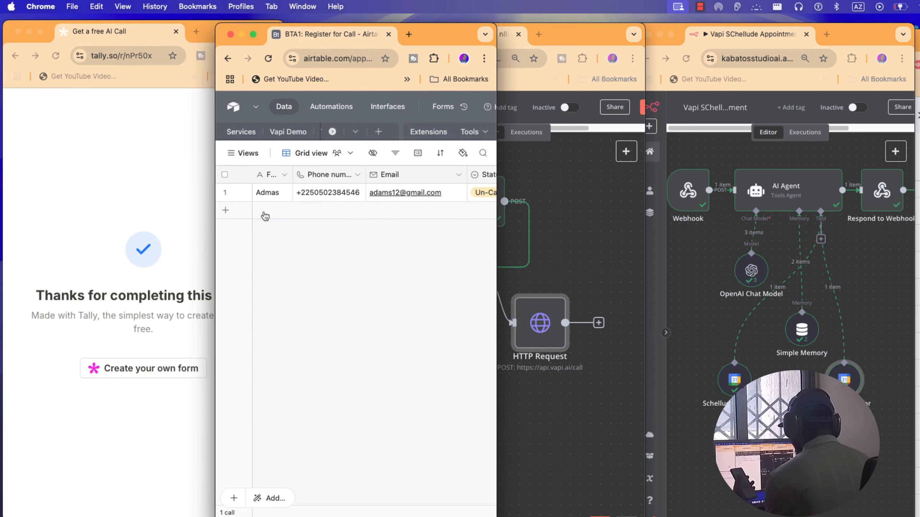
# Check the Bella Assistant Caller workflow run in n8n, and review the imported phone numbers in the Vapi dashboard against the incoming caller's number
pyautogui.click(581, 273)
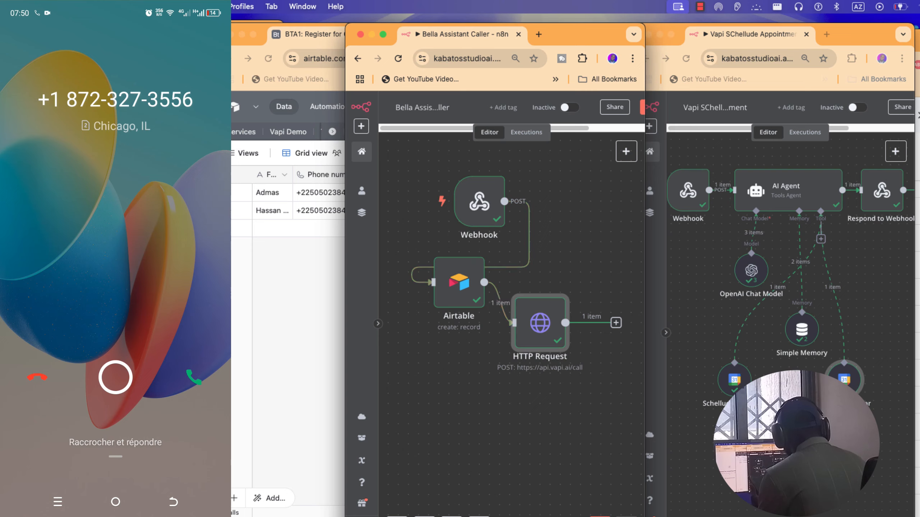
pyautogui.press('super+Tab')
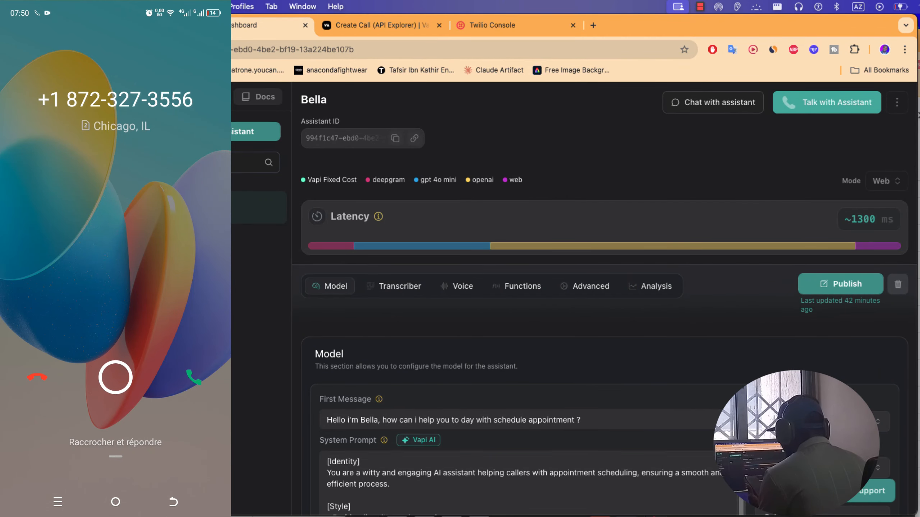
pyautogui.click(189, 149)
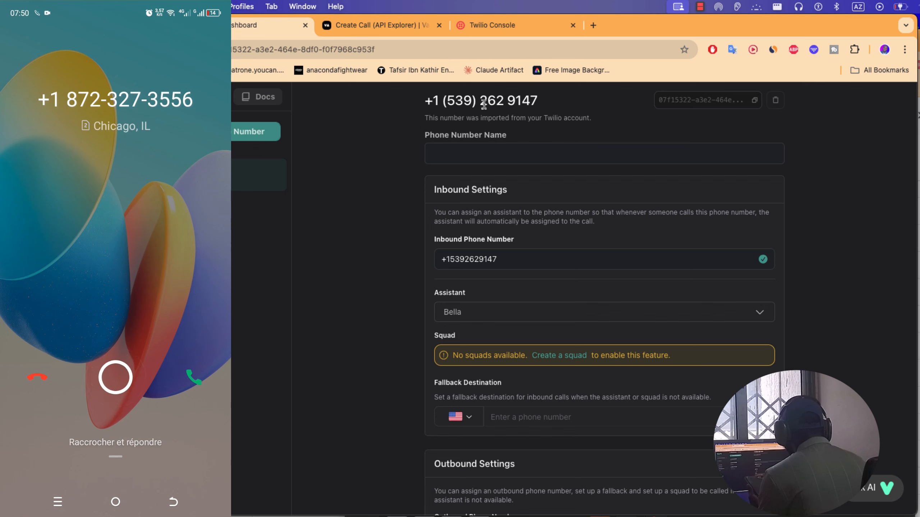
pyautogui.click(232, 247)
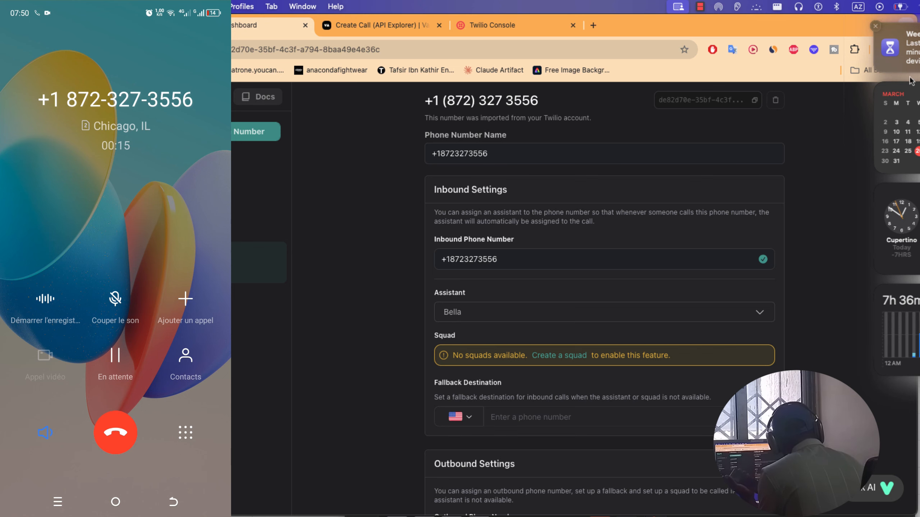
# Clear the Vapi dashboard and the desktop calendar out of view to watch the n8n workflows during the call
pyautogui.click(916, 137)
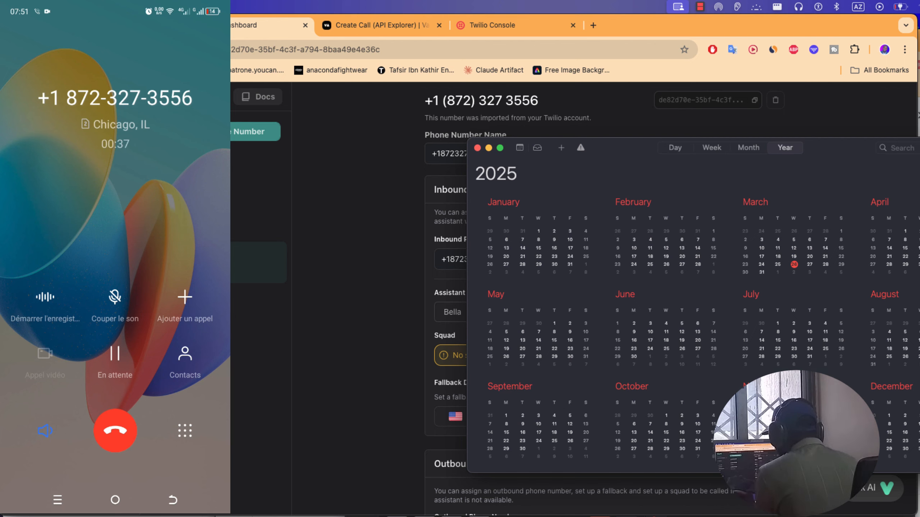
pyautogui.press('super+m')
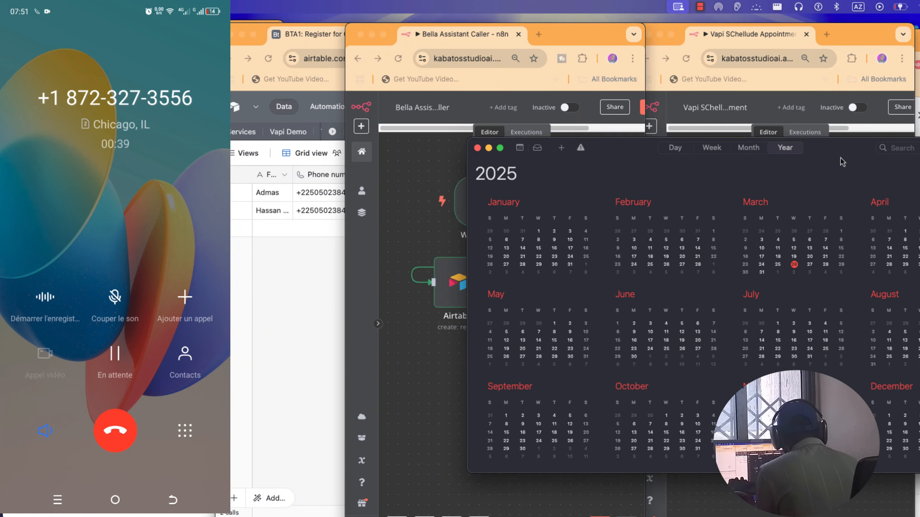
pyautogui.click(489, 148)
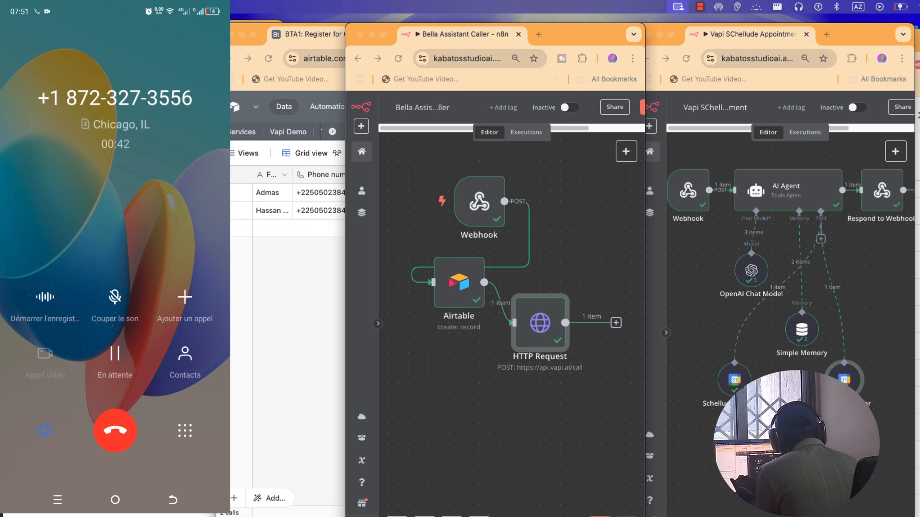
# Bring up Google Calendar and examine the full event details of the scheduled appointment on March 28, 2025
pyautogui.press('super+grave')
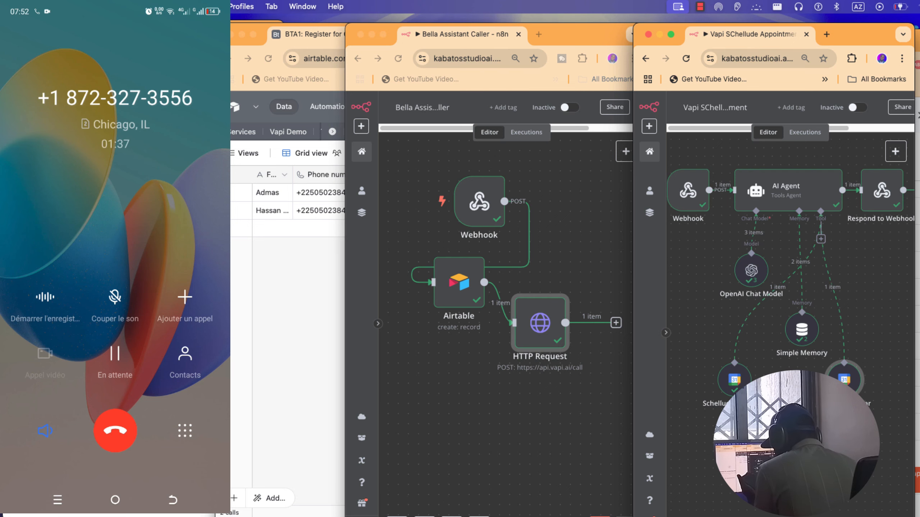
pyautogui.press('super+grave')
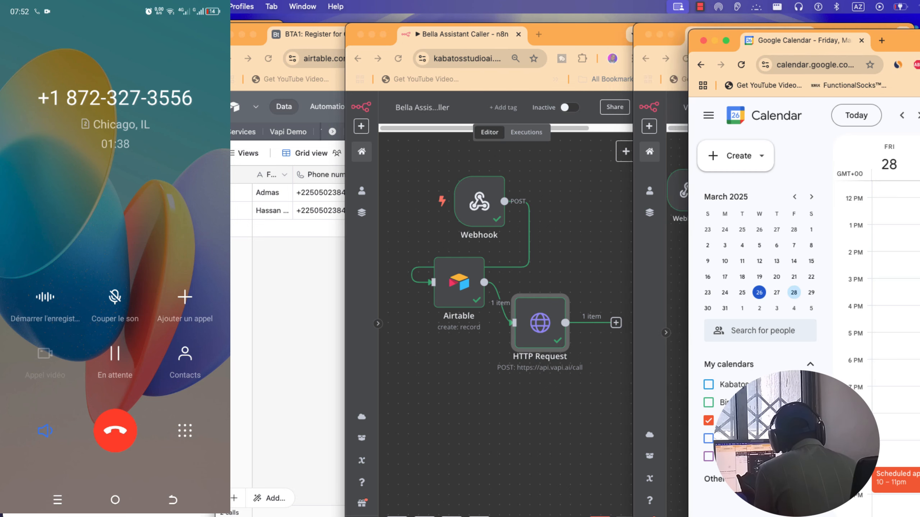
pyautogui.moveTo(841, 41); pyautogui.dragTo(663, 33)
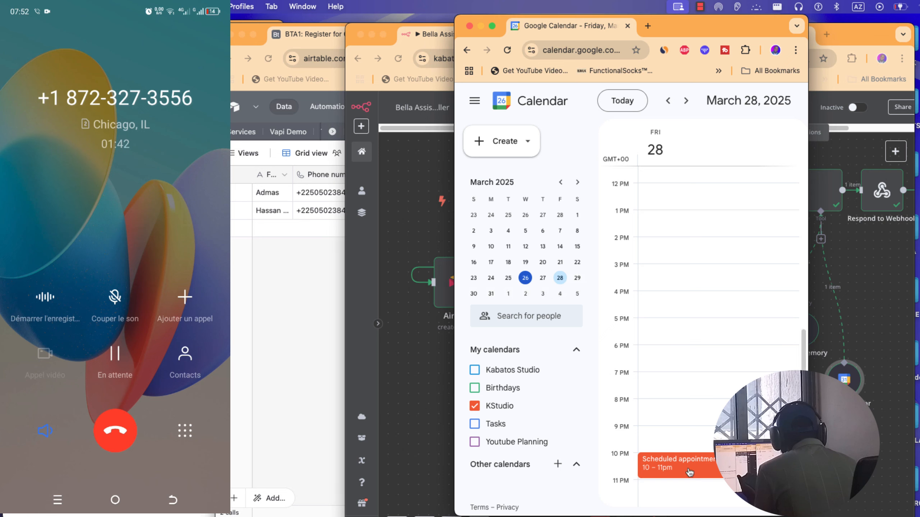
pyautogui.click(684, 480)
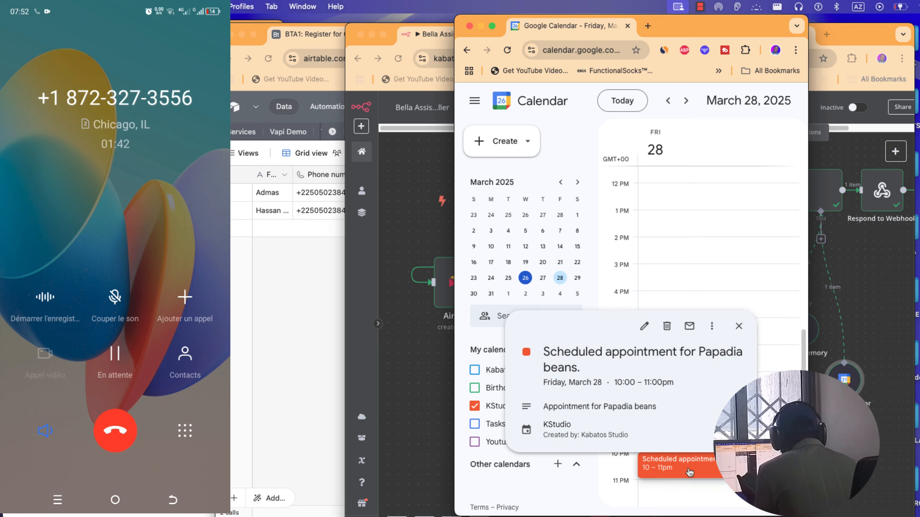
pyautogui.doubleClick(672, 461)
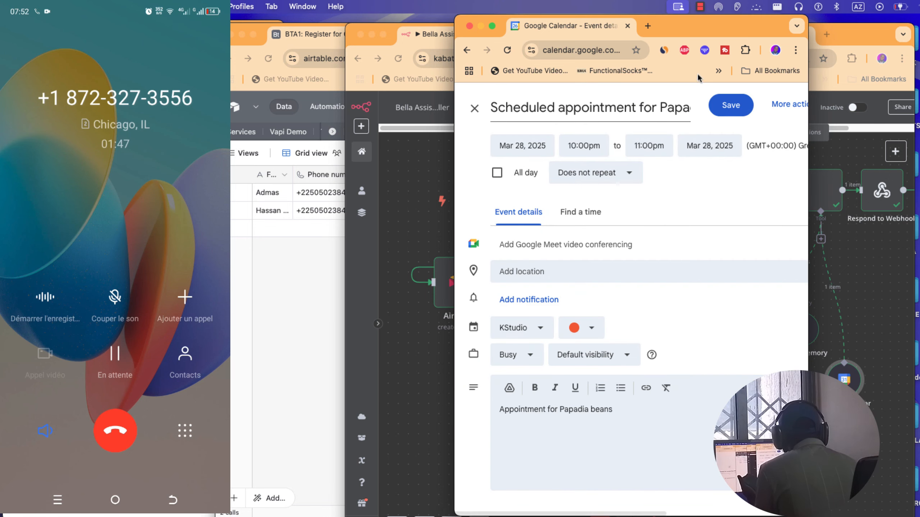
pyautogui.click(480, 28)
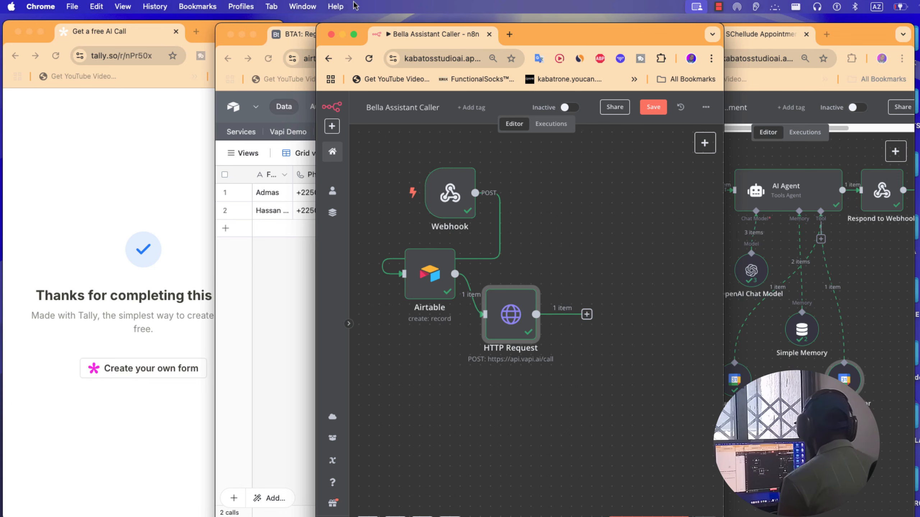
# Arrange the Bella Assistant Caller and Vapi SChellude Appointment workflow windows next to each other and widen both
pyautogui.moveTo(550, 40); pyautogui.dragTo(250, 40)
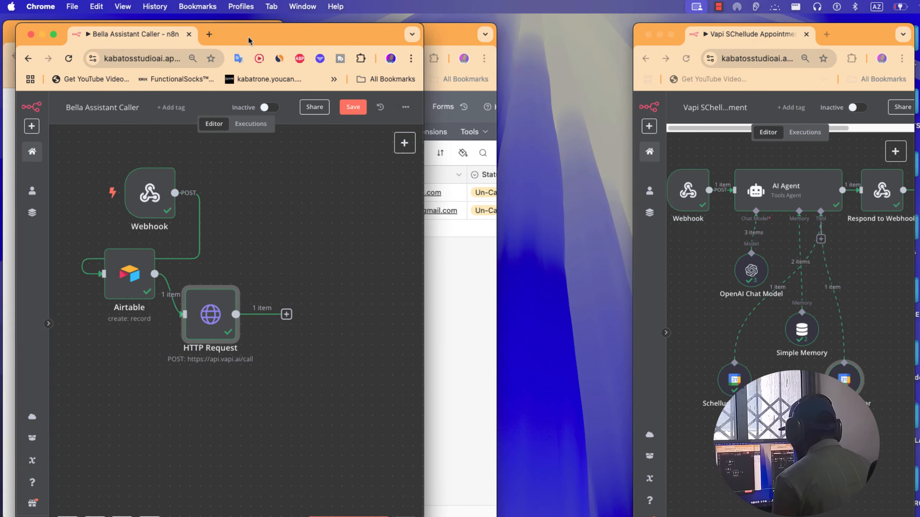
pyautogui.moveTo(422, 179); pyautogui.dragTo(633, 199)
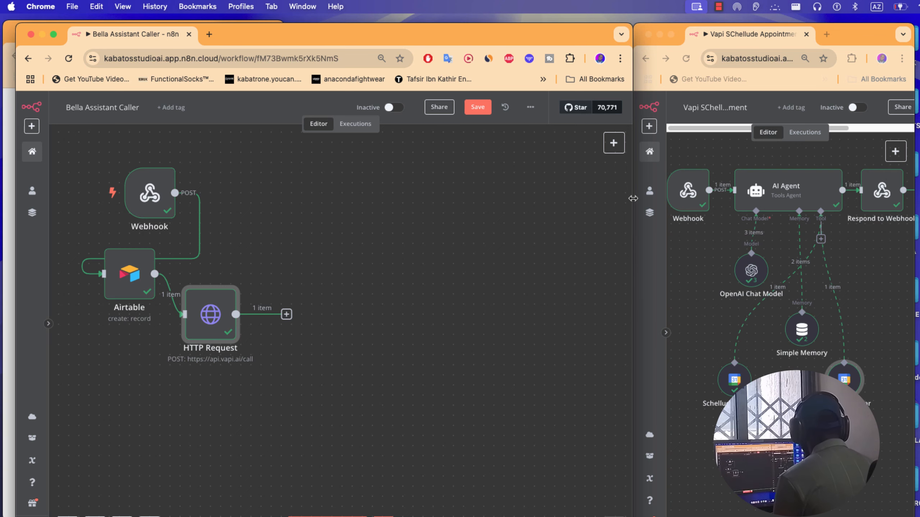
pyautogui.moveTo(876, 37); pyautogui.dragTo(548, 39)
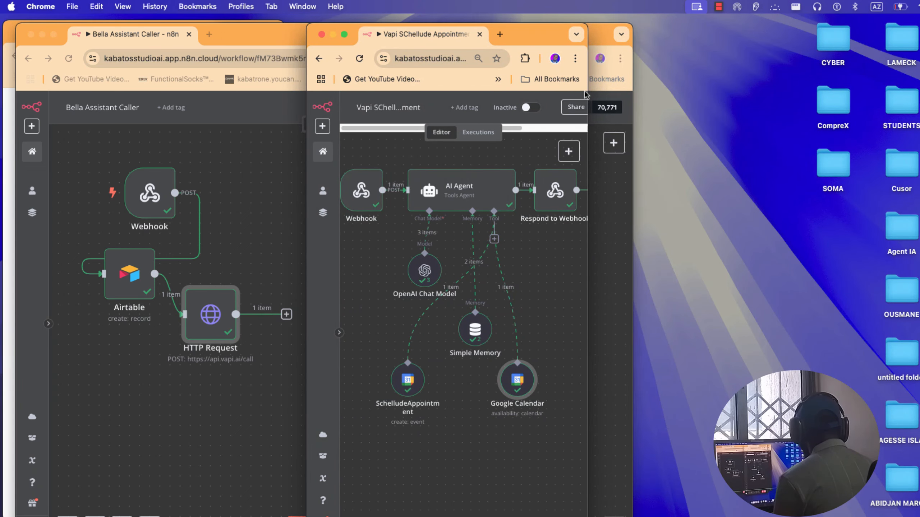
pyautogui.moveTo(583, 91); pyautogui.dragTo(916, 127)
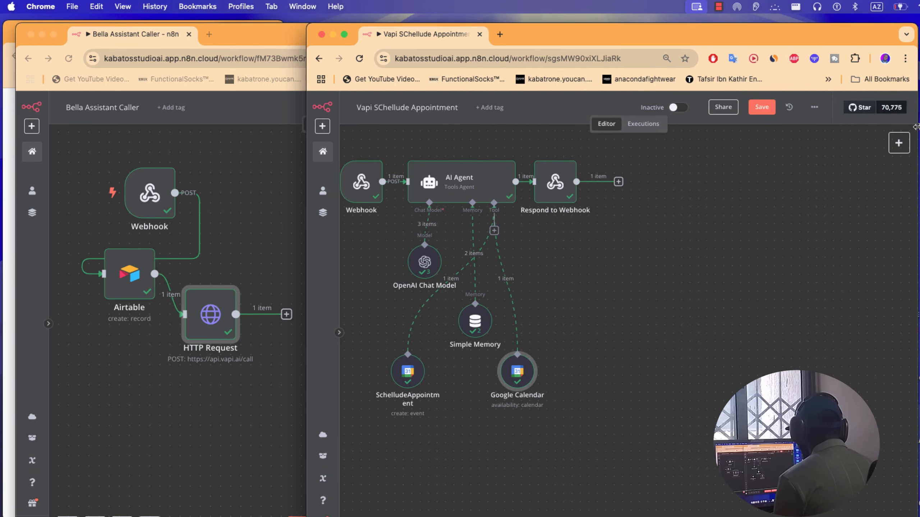